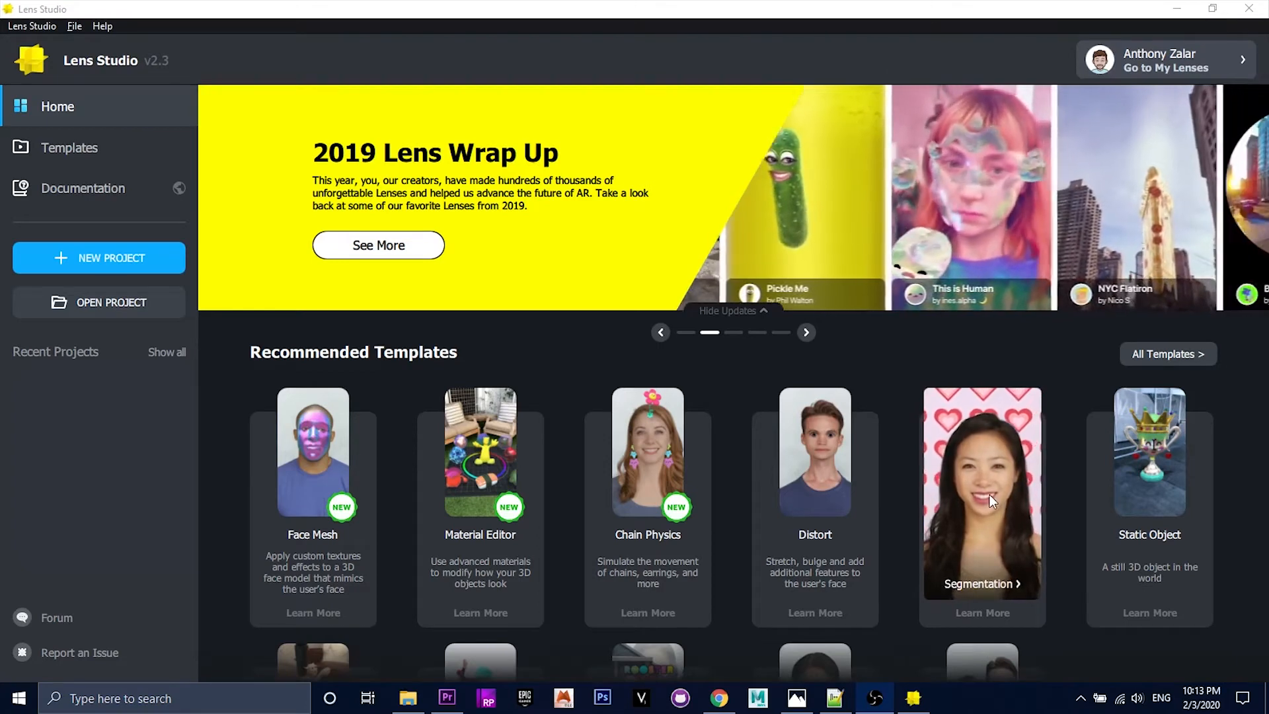
Step: Open the Segmentation template and check which layer BackgroundColor uses under Orthographic Camera Masked
{"action": "left_click", "coordinate": [990, 494]}
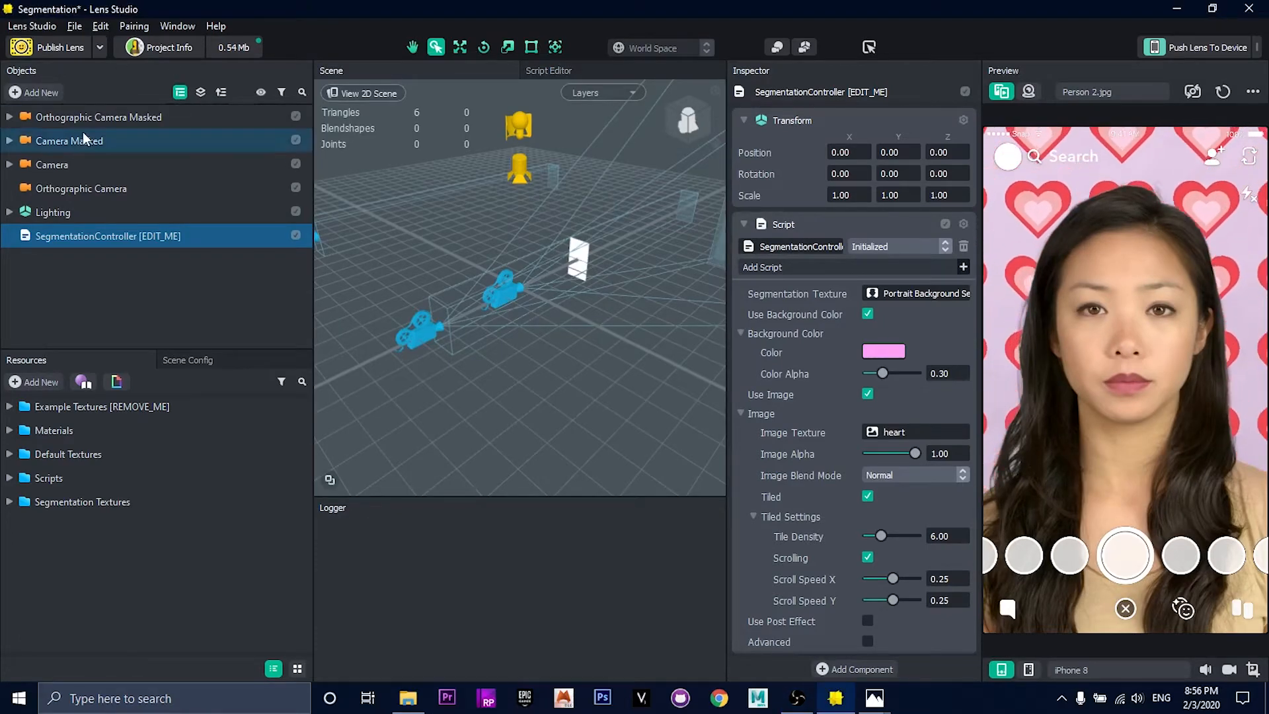
{"action": "left_click", "coordinate": [10, 117]}
{"action": "left_click", "coordinate": [53, 142]}
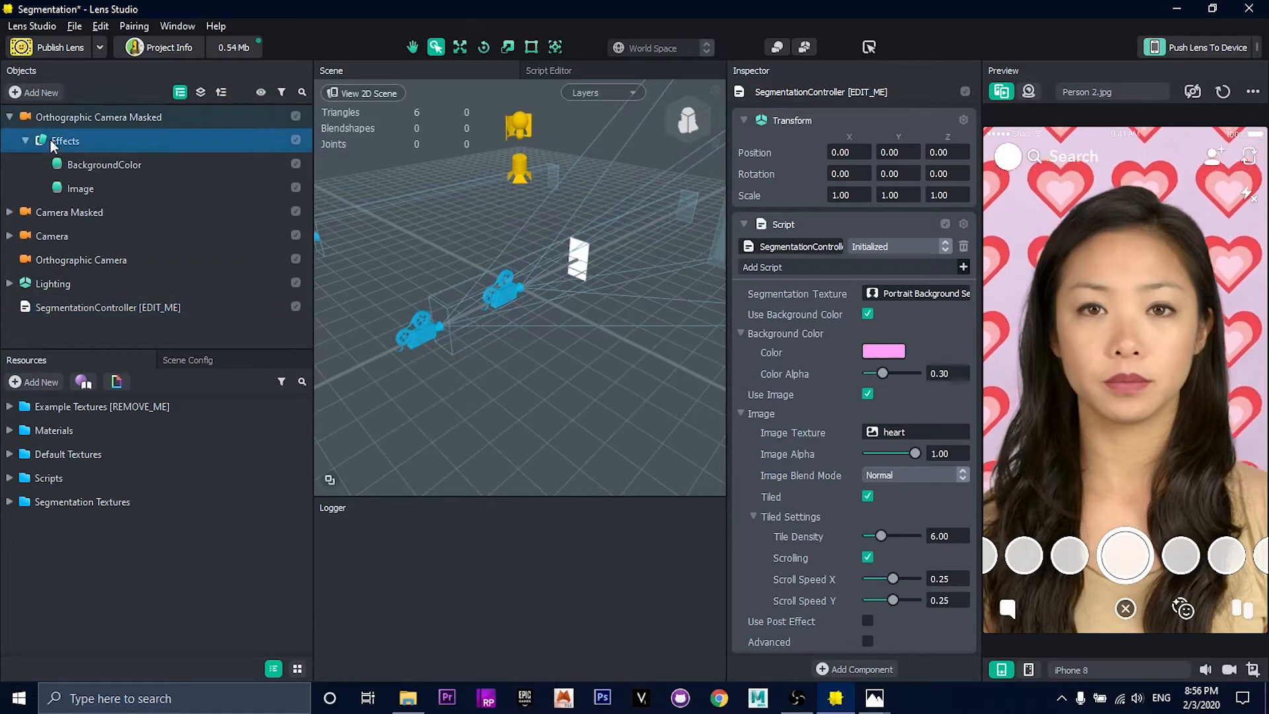
{"action": "left_click", "coordinate": [133, 167]}
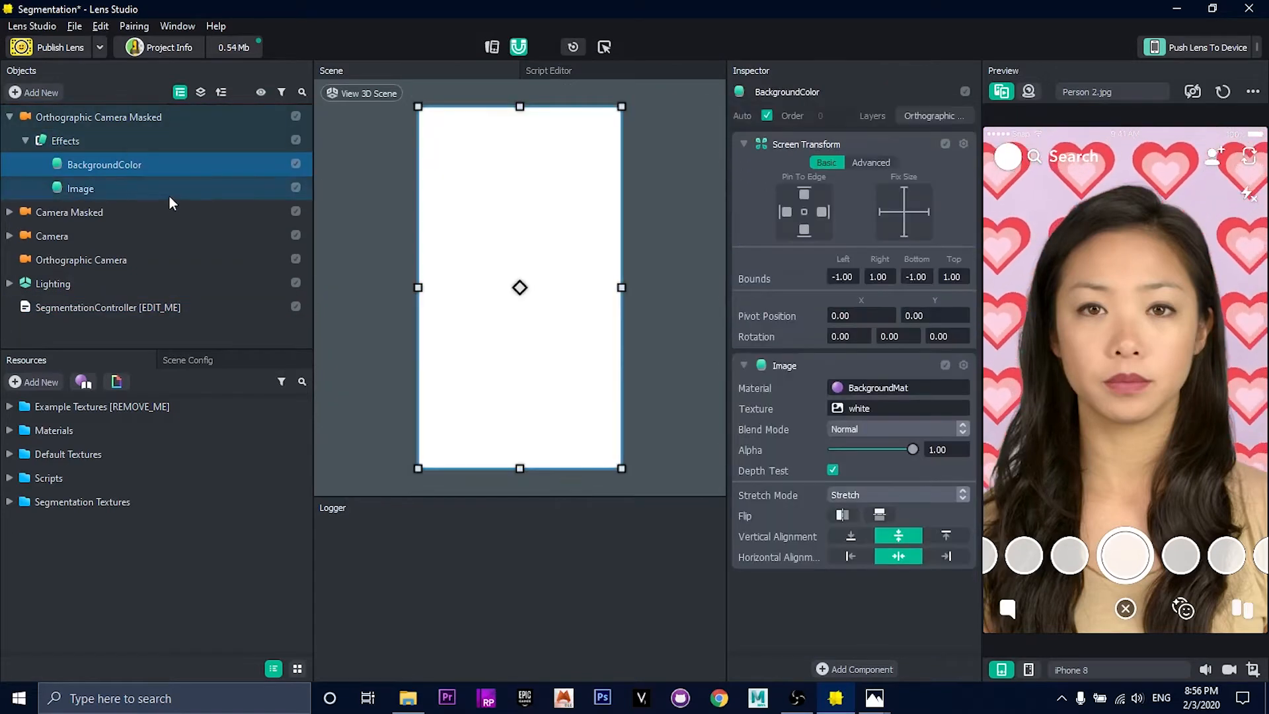
{"action": "left_click", "coordinate": [960, 117]}
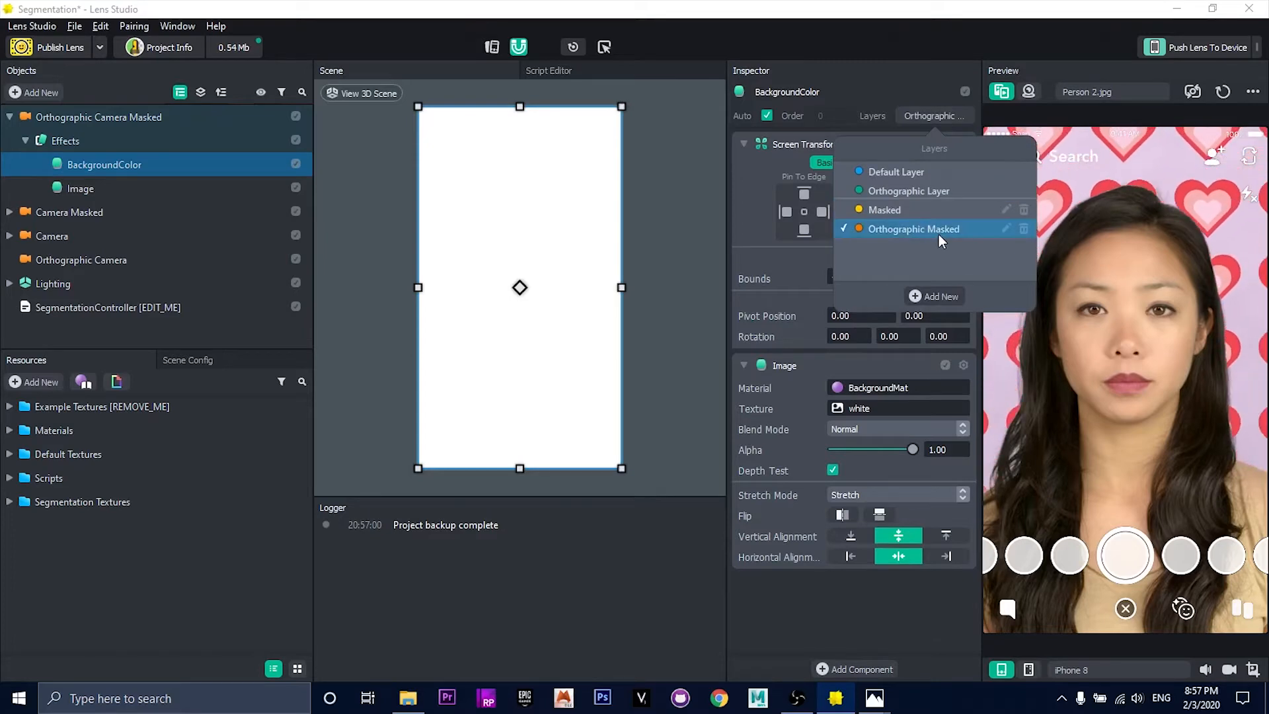
{"action": "left_click", "coordinate": [932, 116]}
Step: Add a Particles object under Effects and place it above BackgroundColor in the hierarchy
{"action": "left_click", "coordinate": [65, 140]}
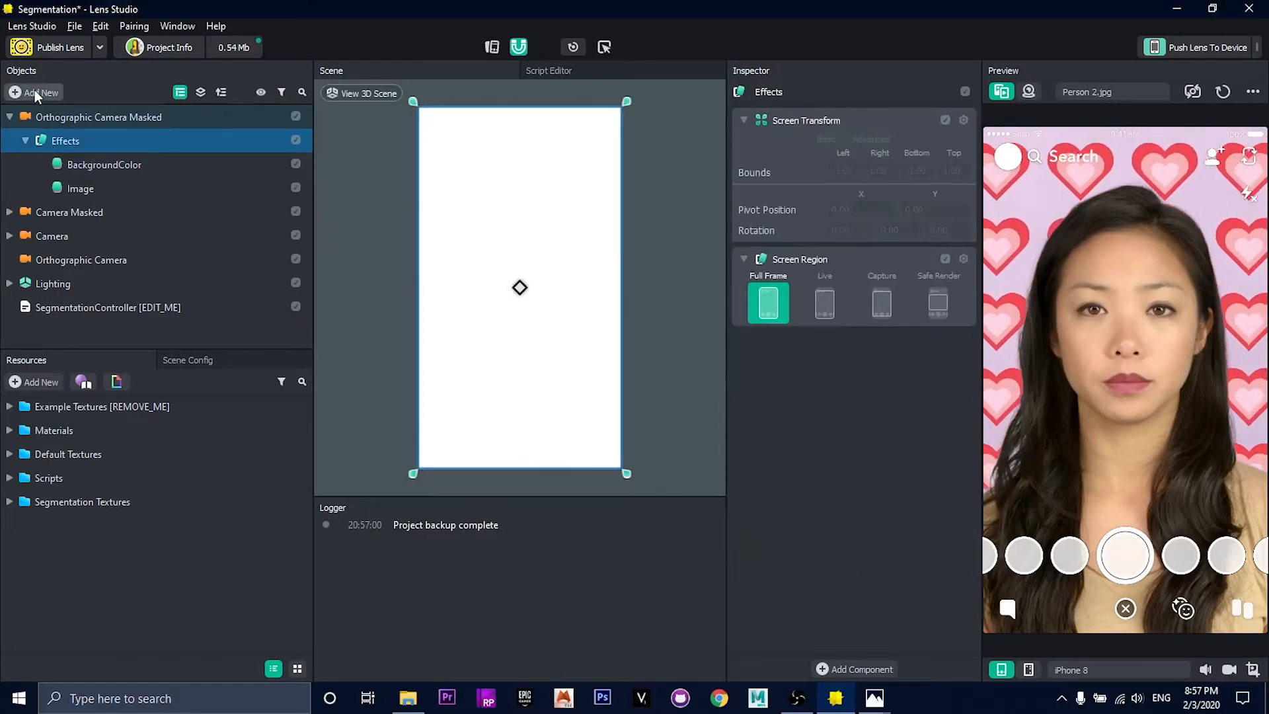
{"action": "left_click", "coordinate": [35, 92]}
{"action": "scroll", "coordinate": [63, 248], "scroll_direction": "down", "scroll_amount": 2}
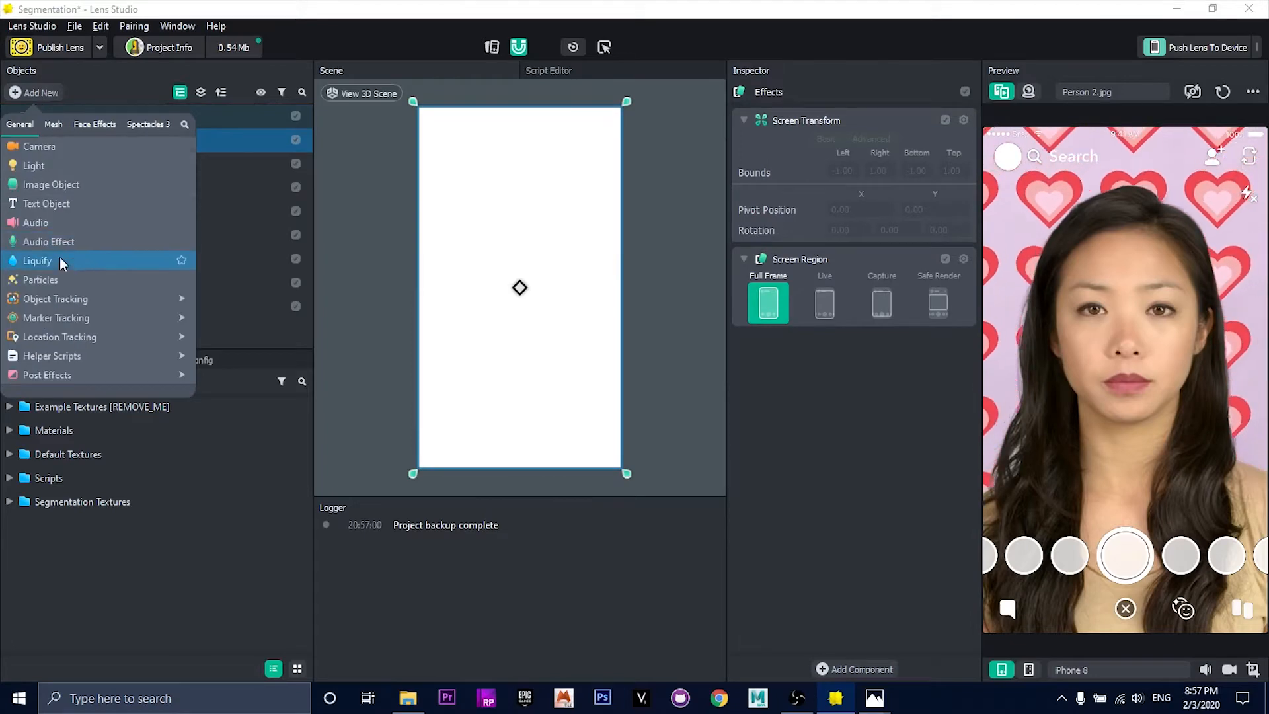
{"action": "left_click", "coordinate": [123, 280]}
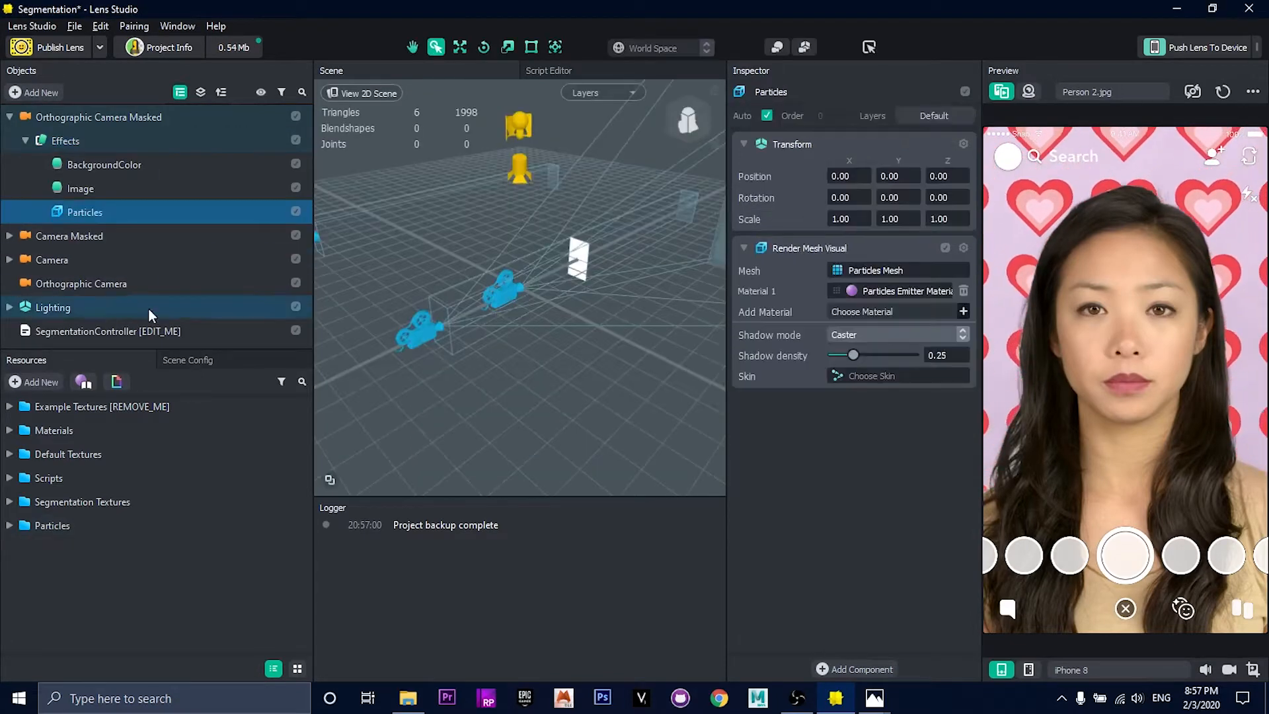
{"action": "left_click_drag", "start_coordinate": [82, 219], "coordinate": [86, 156]}
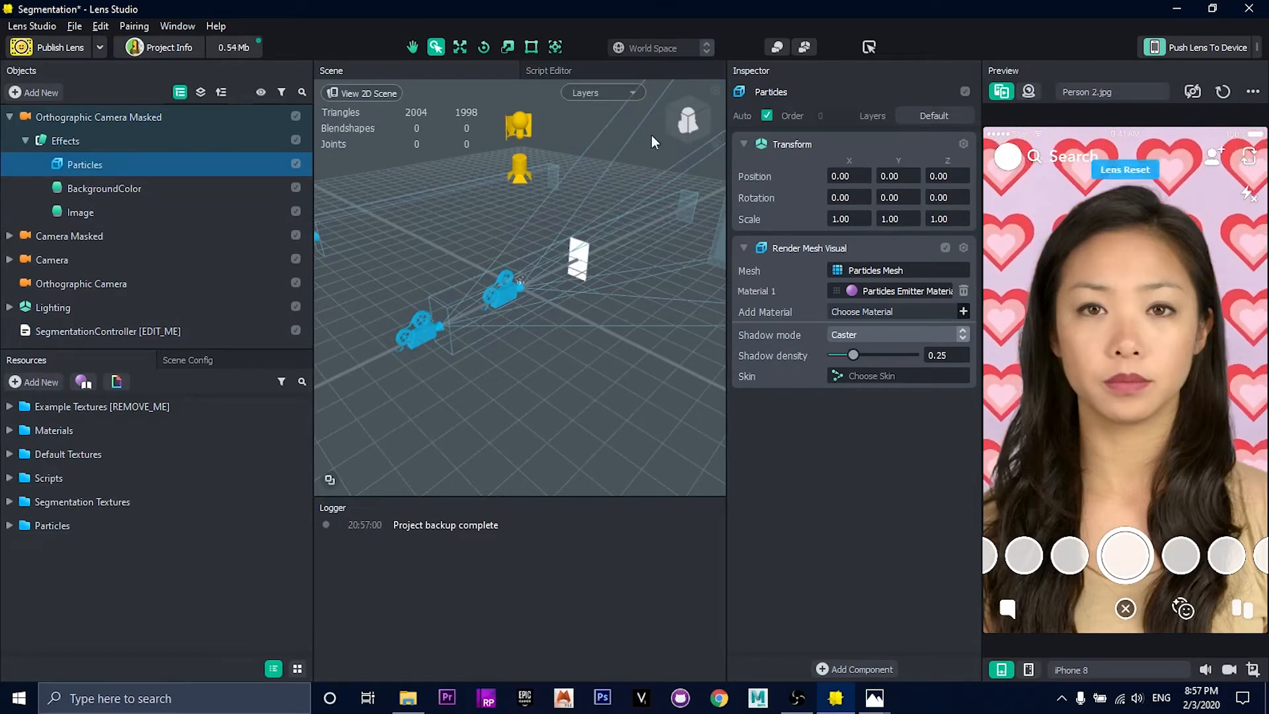
Step: Assign the Particles object to the Orthographic Masked layer
{"action": "left_click", "coordinate": [929, 116]}
{"action": "left_click", "coordinate": [930, 230]}
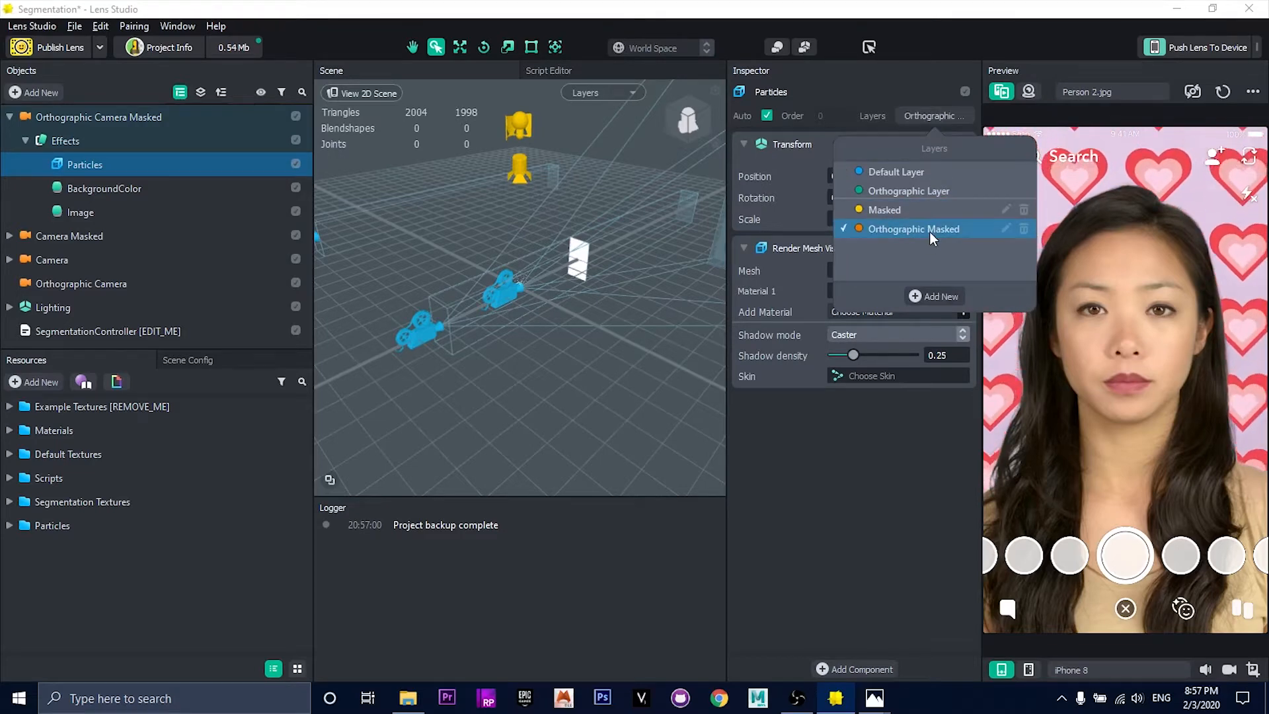
{"action": "left_click", "coordinate": [903, 463]}
Step: Move the Particles object in front of the camera to a Z position of about -22
{"action": "right_click_drag", "start_coordinate": [544, 243], "coordinate": [538, 285]}
{"action": "left_click", "coordinate": [460, 47]}
{"action": "left_click_drag", "start_coordinate": [479, 292], "coordinate": [518, 288]}
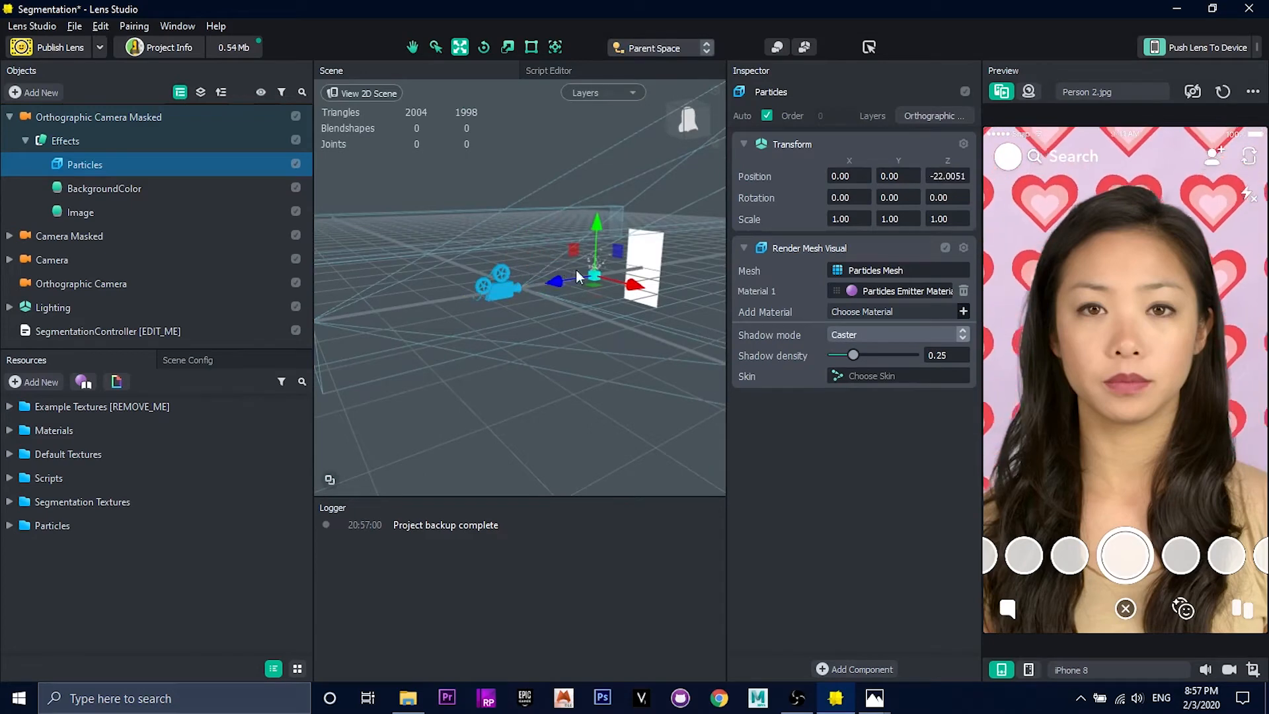
Step: Disable the BackgroundColor and Image objects under Effects
{"action": "left_click", "coordinate": [295, 188]}
{"action": "left_click", "coordinate": [296, 211]}
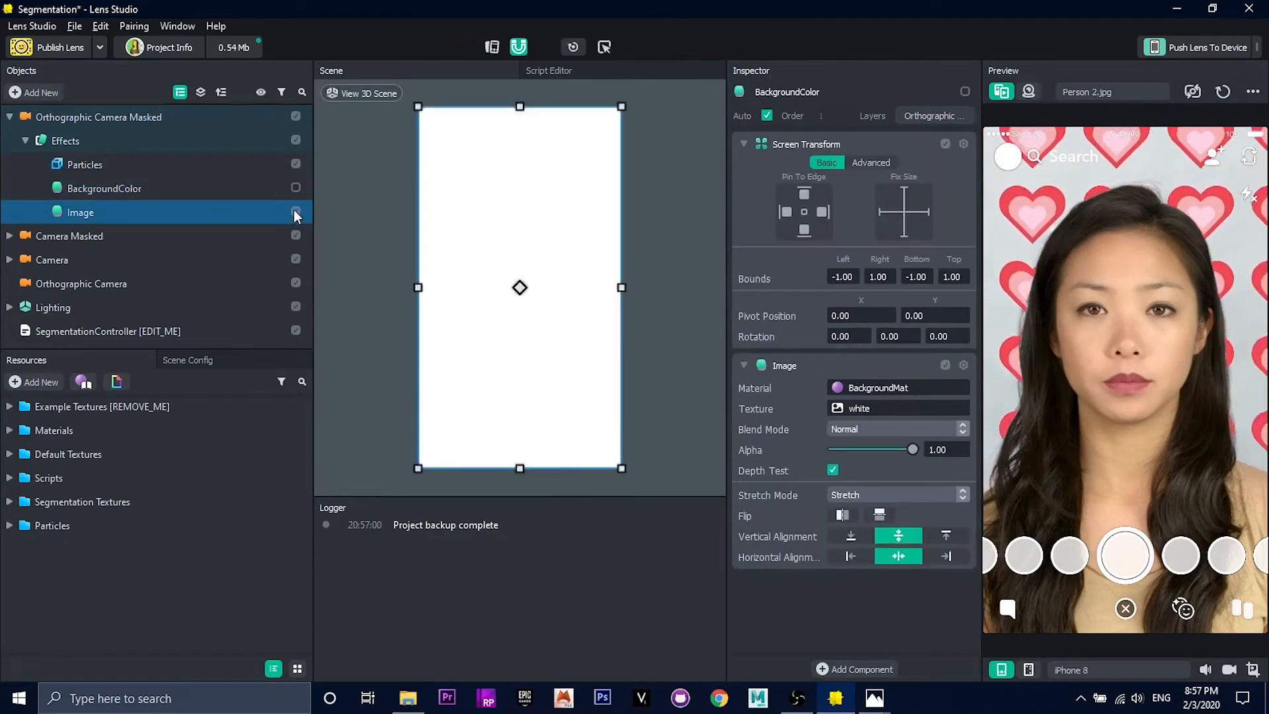
Step: Move the Particles object farther from the camera and up, to about Y 6.23 and Z -46.93
{"action": "left_click", "coordinate": [224, 167]}
{"action": "left_click_drag", "start_coordinate": [618, 268], "coordinate": [633, 268]}
{"action": "right_click_drag", "start_coordinate": [533, 280], "coordinate": [599, 277]}
{"action": "left_click_drag", "start_coordinate": [536, 166], "coordinate": [537, 161]}
{"action": "right_click_drag", "start_coordinate": [555, 198], "coordinate": [452, 223]}
Step: Toggle the BackgroundColor object to compare the particles with and without it, leaving it disabled and Particles selected
{"action": "left_click", "coordinate": [296, 186]}
{"action": "left_click", "coordinate": [295, 187]}
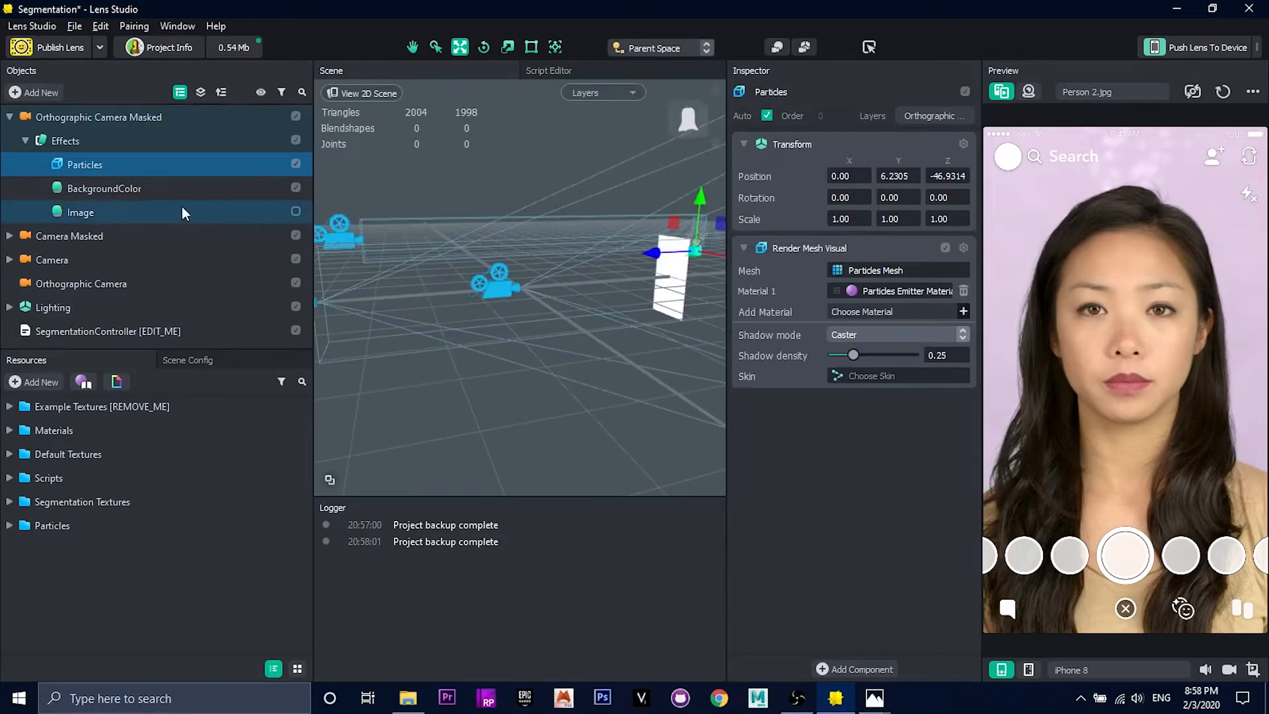
{"action": "left_click", "coordinate": [297, 189]}
{"action": "left_click", "coordinate": [256, 165]}
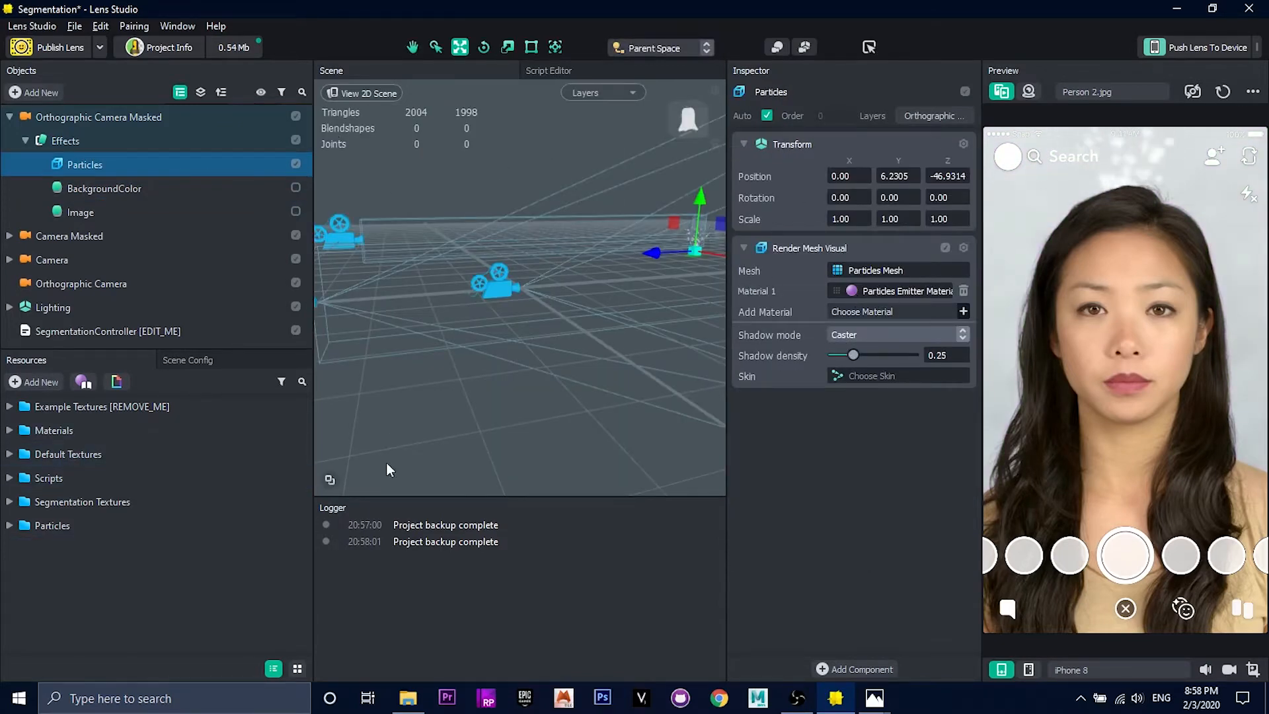
Step: Open the Particles Emitter Material from the Particles resources and set its blend mode to Add
{"action": "double_click", "coordinate": [53, 525]}
{"action": "left_click", "coordinate": [87, 572]}
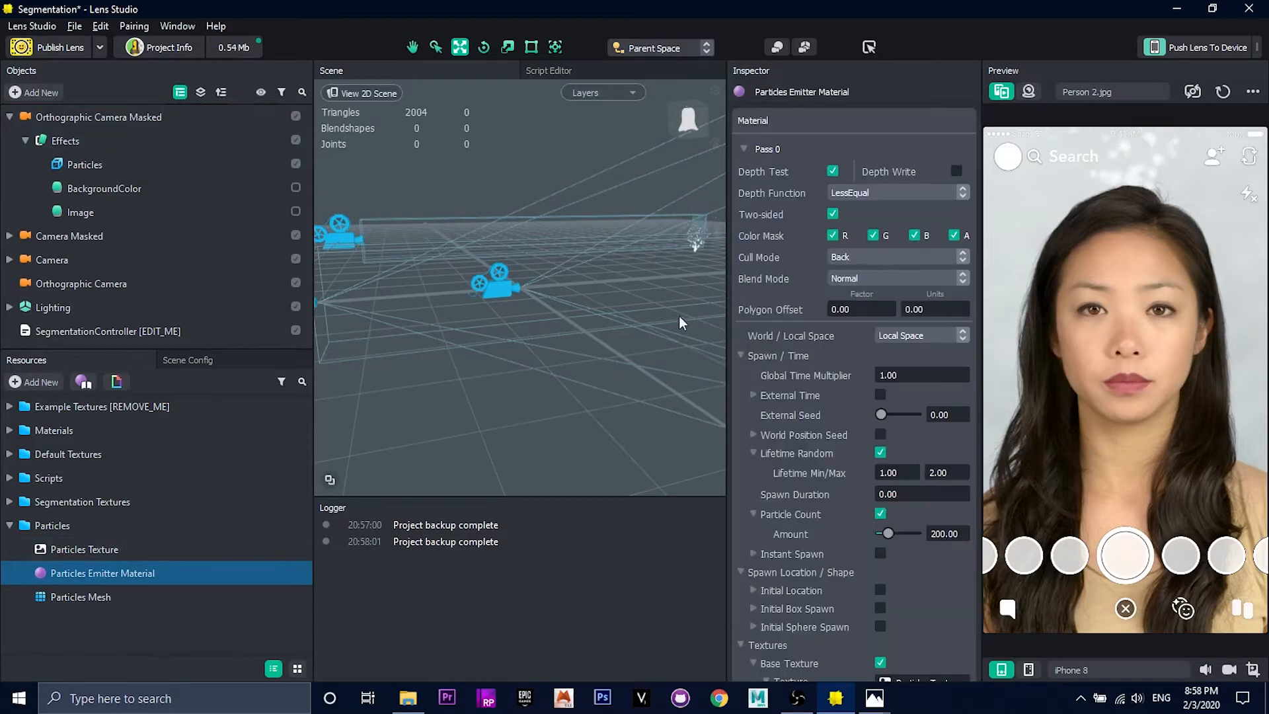
{"action": "scroll", "coordinate": [805, 288], "scroll_direction": "down", "scroll_amount": 2}
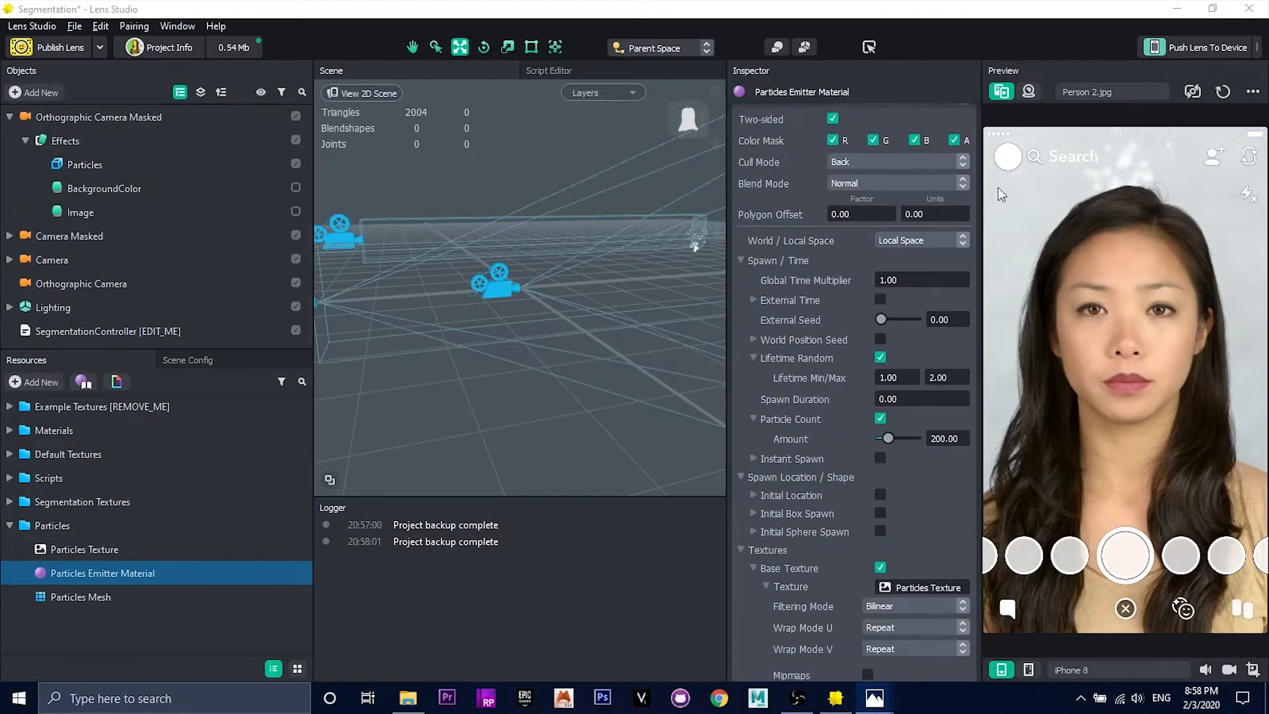
{"action": "left_click", "coordinate": [896, 183]}
{"action": "left_click", "coordinate": [784, 271]}
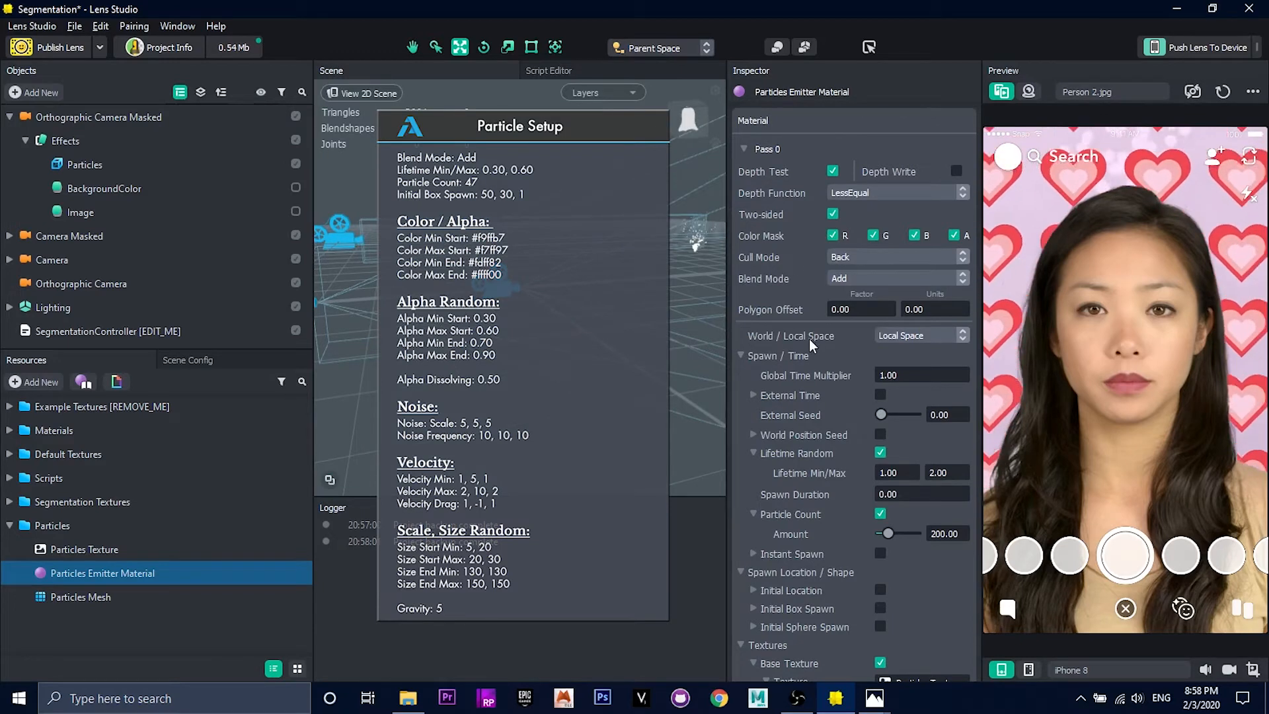
Step: Set the emitter's random lifetime to 0.30 minimum and 0.60 maximum, and the particle count to 47
{"action": "scroll", "coordinate": [787, 288], "scroll_direction": "down", "scroll_amount": 2}
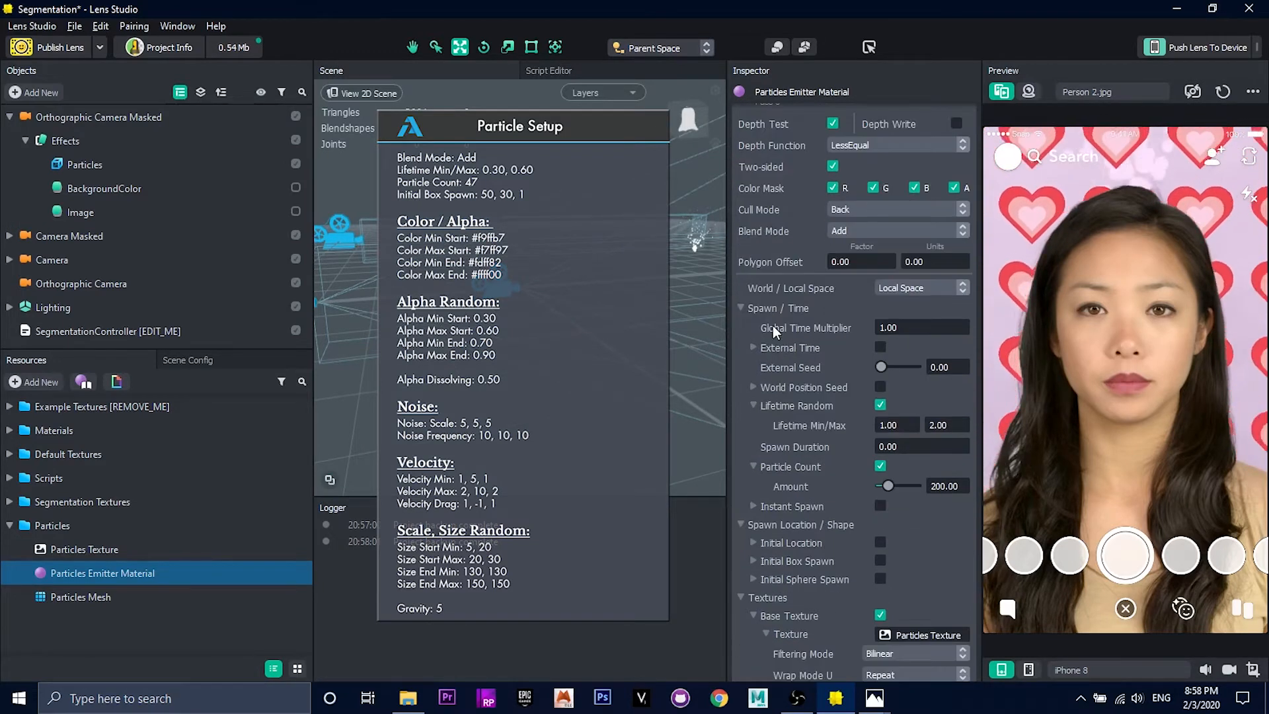
{"action": "left_click_drag", "start_coordinate": [912, 379], "coordinate": [792, 365]}
{"action": "type", "text": "0.3"}
{"action": "key", "text": "Tab"}
{"action": "type", "text": "0.6"}
{"action": "key", "text": "Return"}
{"action": "left_click_drag", "start_coordinate": [964, 439], "coordinate": [896, 437]}
{"action": "type", "text": "47"}
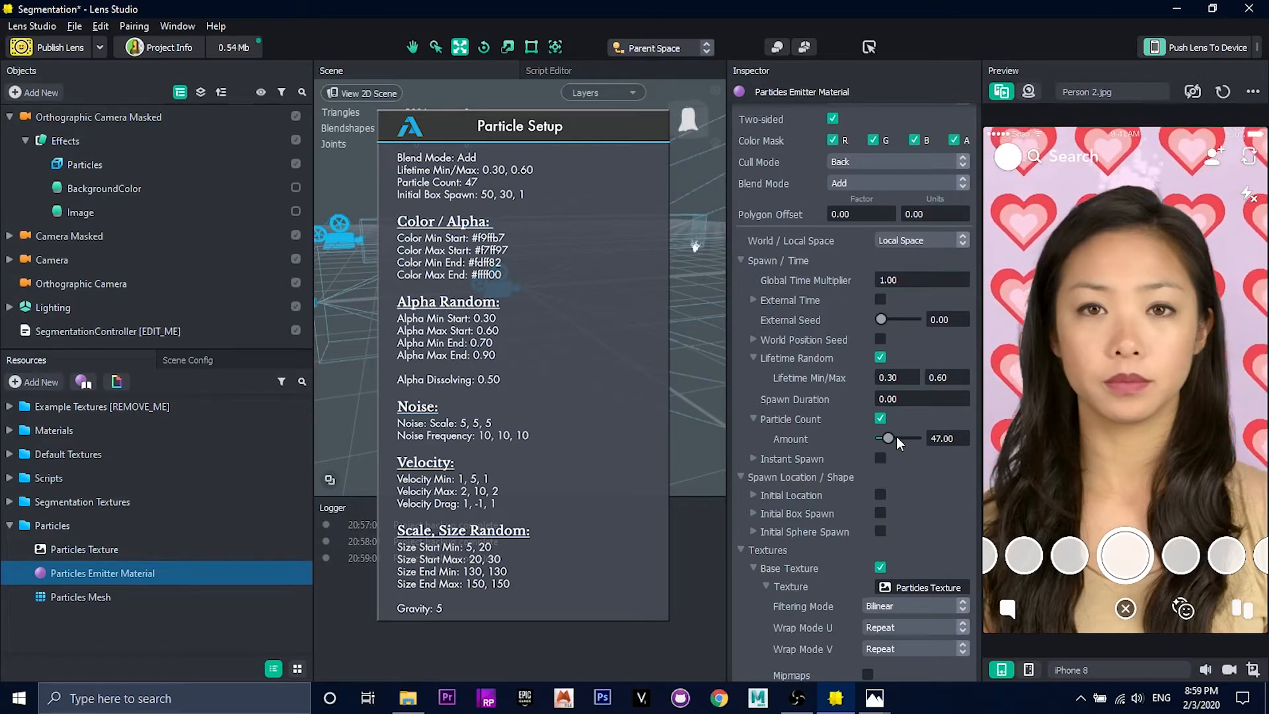
{"action": "key", "text": "Return"}
Step: Enable Initial Box Spawn and set the spawn box to 50, 30, 1
{"action": "left_click", "coordinate": [880, 513]}
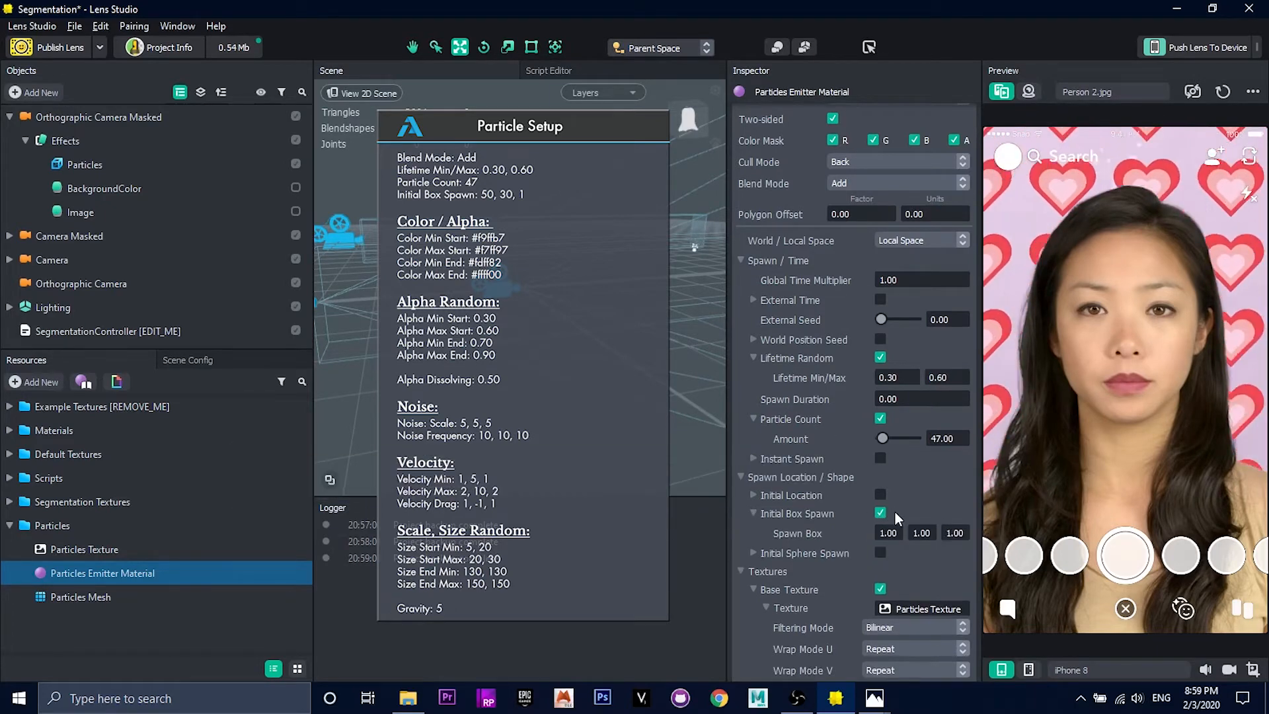
{"action": "left_click_drag", "start_coordinate": [879, 535], "coordinate": [905, 537]}
{"action": "type", "text": "50"}
{"action": "key", "text": "Tab"}
{"action": "type", "text": "30"}
{"action": "key", "text": "Tab"}
{"action": "left_click", "coordinate": [917, 558]}
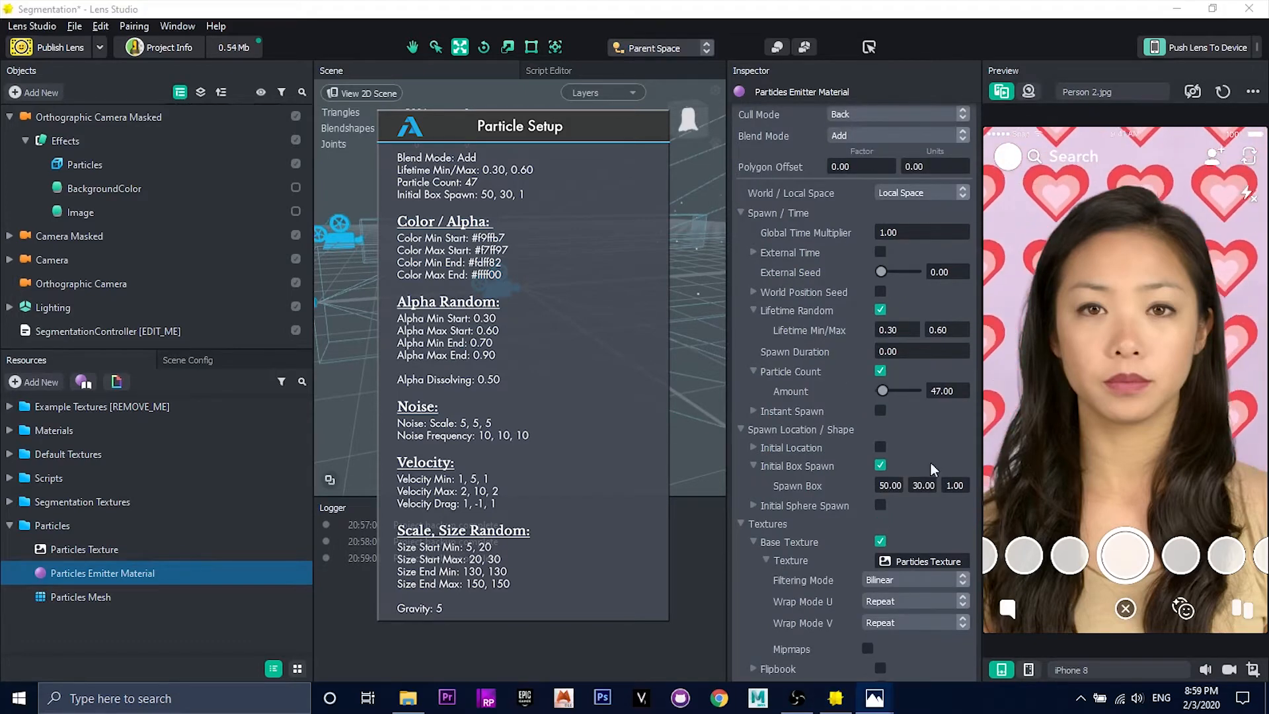
Step: Enable Color Random and set Color Min Start to #f9ffb7 and Color Max Start to #f7ff97
{"action": "scroll", "coordinate": [925, 476], "scroll_direction": "down", "scroll_amount": 3}
{"action": "scroll", "coordinate": [892, 473], "scroll_direction": "down", "scroll_amount": 6}
{"action": "left_click", "coordinate": [880, 386]}
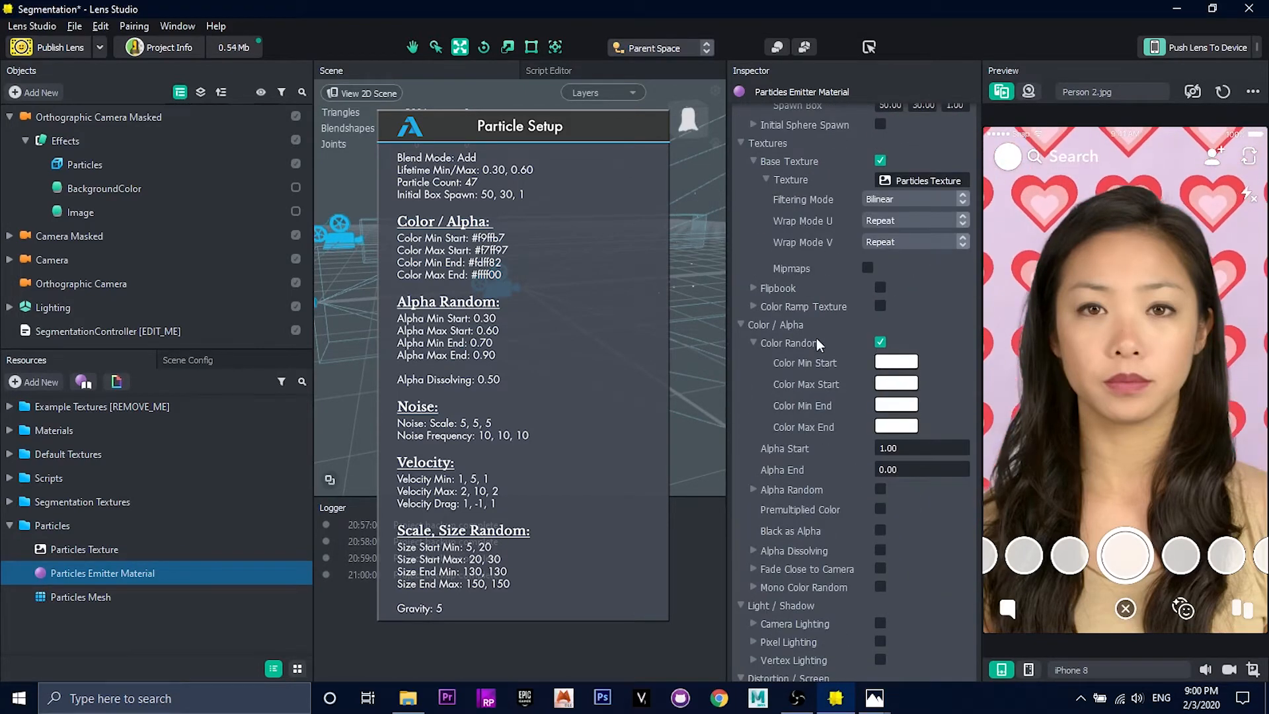
{"action": "left_click", "coordinate": [897, 365]}
{"action": "left_click", "coordinate": [766, 318]}
{"action": "left_click", "coordinate": [773, 480]}
{"action": "left_click", "coordinate": [895, 387]}
{"action": "left_click", "coordinate": [766, 308]}
{"action": "left_click", "coordinate": [773, 480]}
Step: Set Color Min End to #fdff82 and Color Max End to #ffff00
{"action": "left_click", "coordinate": [897, 404]}
{"action": "left_click", "coordinate": [768, 286]}
{"action": "left_click", "coordinate": [773, 480]}
{"action": "left_click", "coordinate": [897, 429]}
{"action": "left_click", "coordinate": [769, 206]}
{"action": "left_click", "coordinate": [773, 480]}
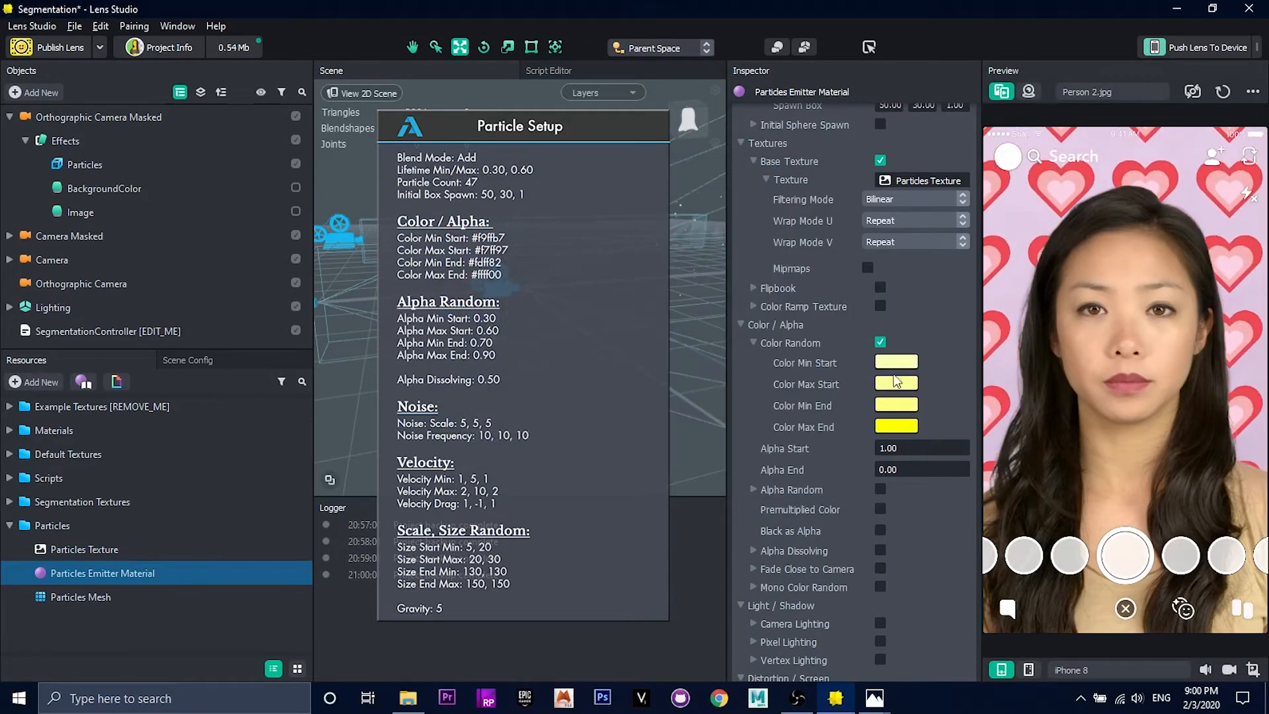
Step: Enable Alpha Random with min start 0.30, max start 0.60, min end 0.70 and max end 0.90
{"action": "scroll", "coordinate": [784, 409], "scroll_direction": "down", "scroll_amount": 2}
{"action": "left_click", "coordinate": [880, 441]}
{"action": "type", "text": ".3"}
{"action": "key", "text": "Tab"}
{"action": "type", "text": ".6"}
{"action": "key", "text": "Tab"}
{"action": "type", "text": ".7"}
{"action": "key", "text": "Tab"}
{"action": "type", "text": ".9"}
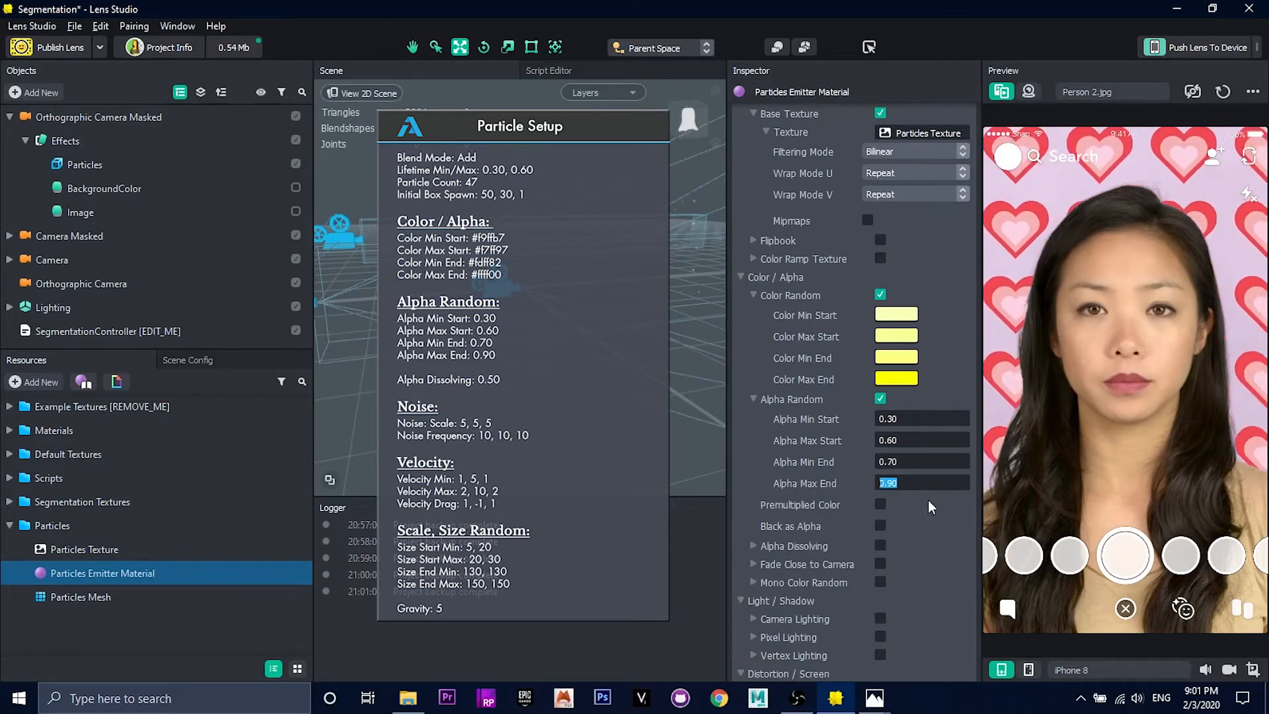
Step: Enable Alpha Dissolving and set the dissolve speed to 0.50
{"action": "left_click", "coordinate": [880, 546]}
{"action": "scroll", "coordinate": [817, 479], "scroll_direction": "down", "scroll_amount": 2}
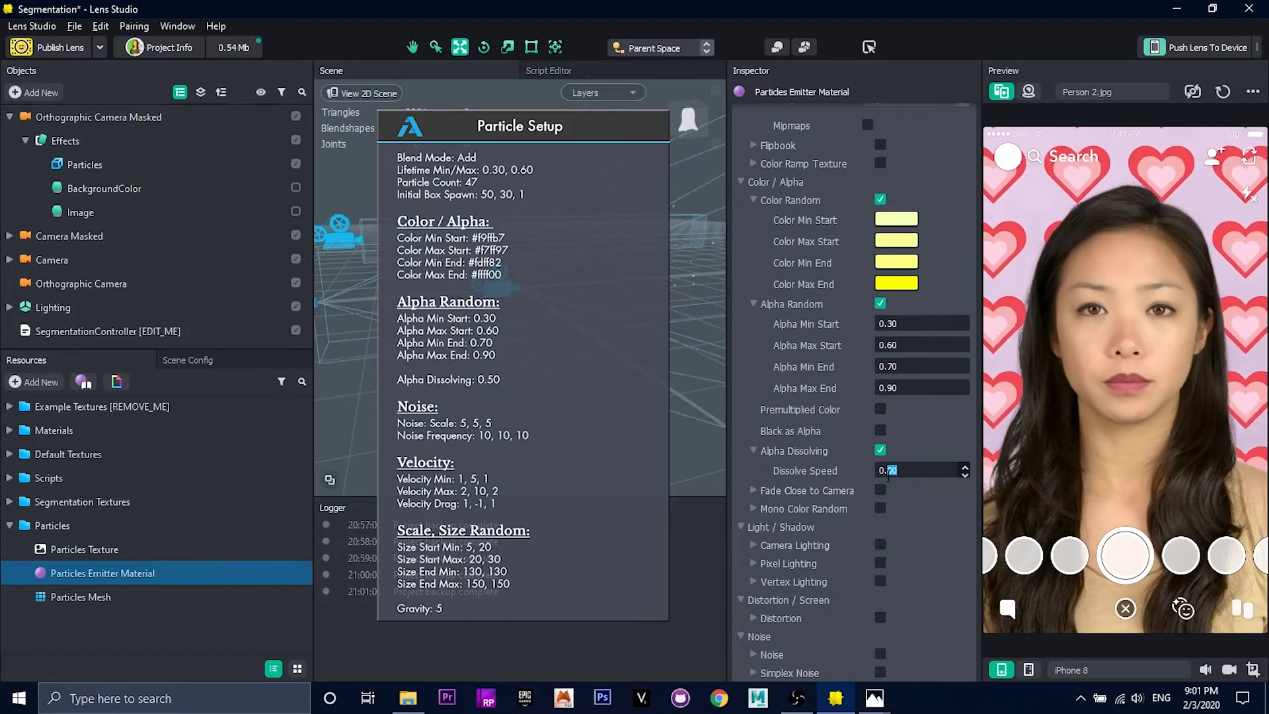
{"action": "mouse_move", "coordinate": [601, 328]}
{"action": "right_mouse_down"}
{"action": "mouse_move", "coordinate": [620, 298]}
{"action": "mouse_move", "coordinate": [595, 283]}
{"action": "mouse_move", "coordinate": [607, 338]}
{"action": "right_mouse_up"}
{"action": "key", "text": "alt+Tab"}
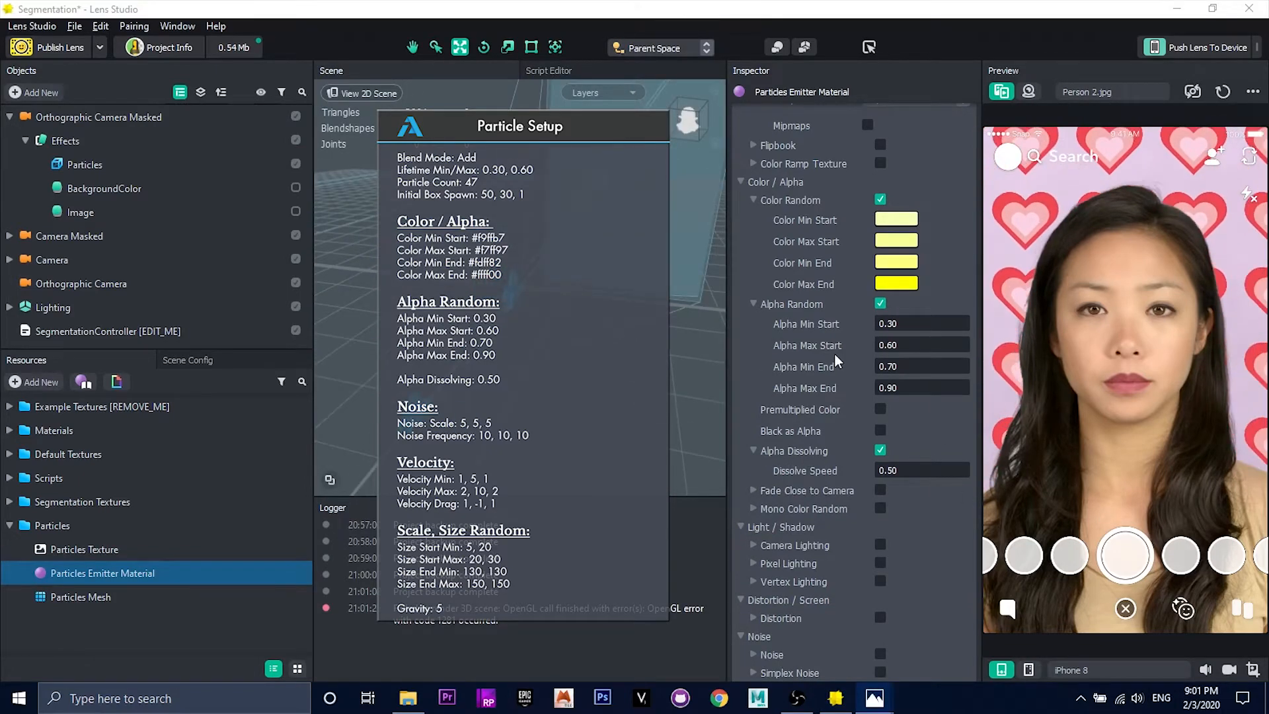
Step: Enable Noise with a scale of 5, 5, 5 and a frequency of 10, 10, 10
{"action": "scroll", "coordinate": [834, 530], "scroll_direction": "down", "scroll_amount": 2}
{"action": "left_click", "coordinate": [879, 559]}
{"action": "scroll", "coordinate": [880, 559], "scroll_direction": "down", "scroll_amount": 2}
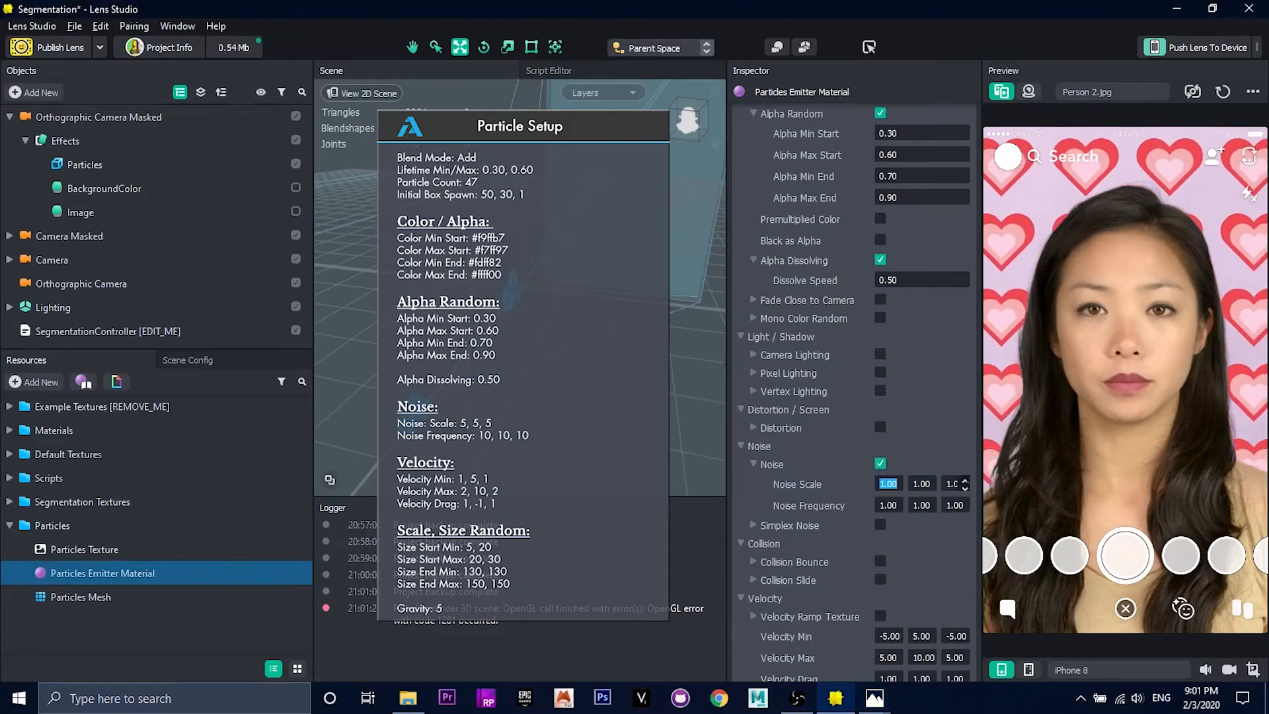
Step: Set Velocity Min to 1, 5, 1, Velocity Max to 2, 10, 2 and Velocity Drag to 1, -1, 1
{"action": "scroll", "coordinate": [925, 493], "scroll_direction": "down", "scroll_amount": 3}
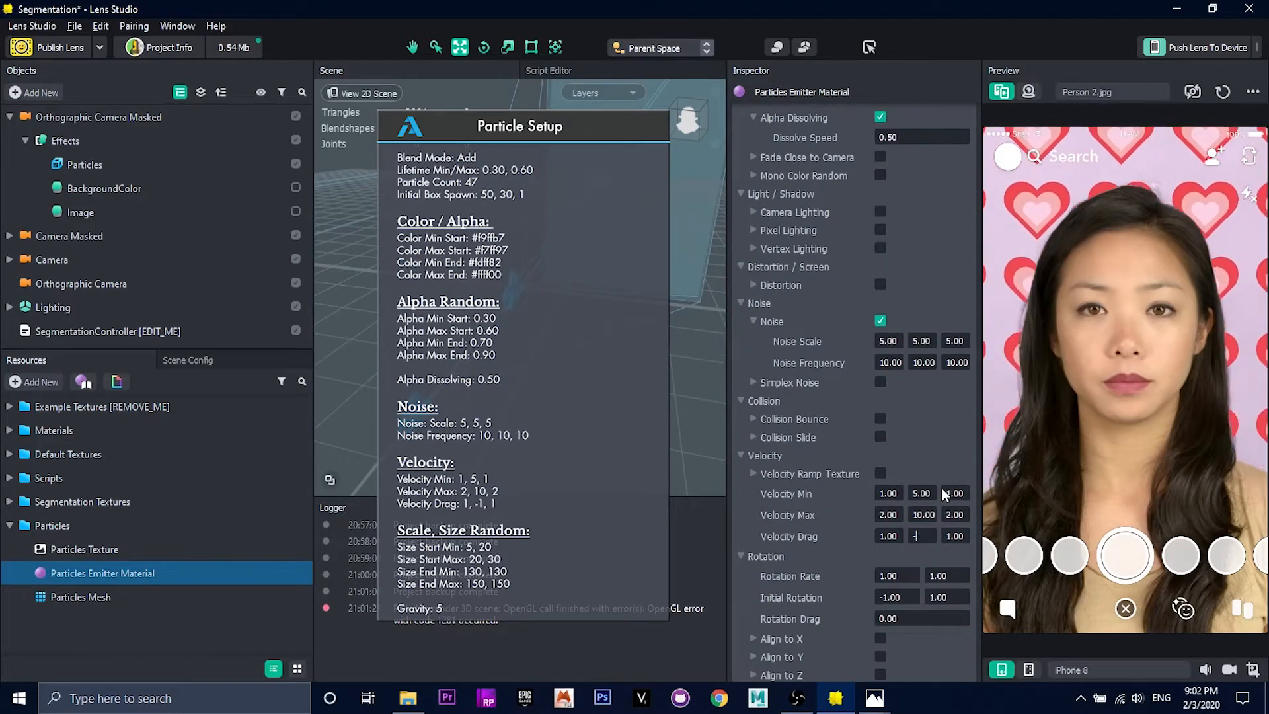
{"action": "scroll", "coordinate": [853, 509], "scroll_direction": "down", "scroll_amount": 3}
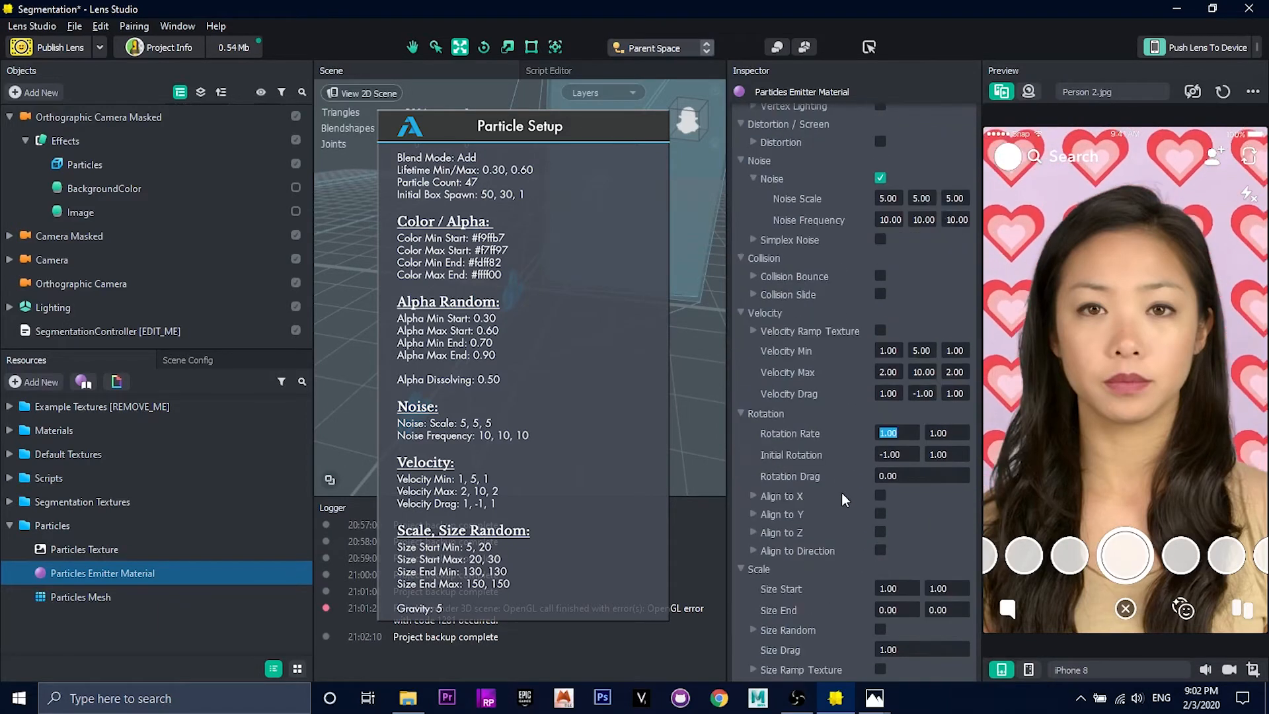
{"action": "key", "text": "alt+Tab"}
{"action": "scroll", "coordinate": [841, 503], "scroll_direction": "down", "scroll_amount": 2}
{"action": "left_click_drag", "start_coordinate": [911, 526], "coordinate": [817, 518]}
{"action": "type", "text": "5"}
{"action": "key", "text": "Tab"}
{"action": "type", "text": "20"}
{"action": "key", "text": "Tab"}
{"action": "type", "text": "20"}
Step: Enable Size Random with start min 5, 20, start max 20, 30, end min 130, 130 and end max 150, 150
{"action": "key", "text": "Tab"}
{"action": "type", "text": "30"}
{"action": "left_click", "coordinate": [882, 567]}
{"action": "left_click_drag", "start_coordinate": [913, 543], "coordinate": [807, 537]}
{"action": "type", "text": "5"}
{"action": "key", "text": "Tab"}
{"action": "type", "text": "20\t20\t30\t130\t130\t150\t150"}
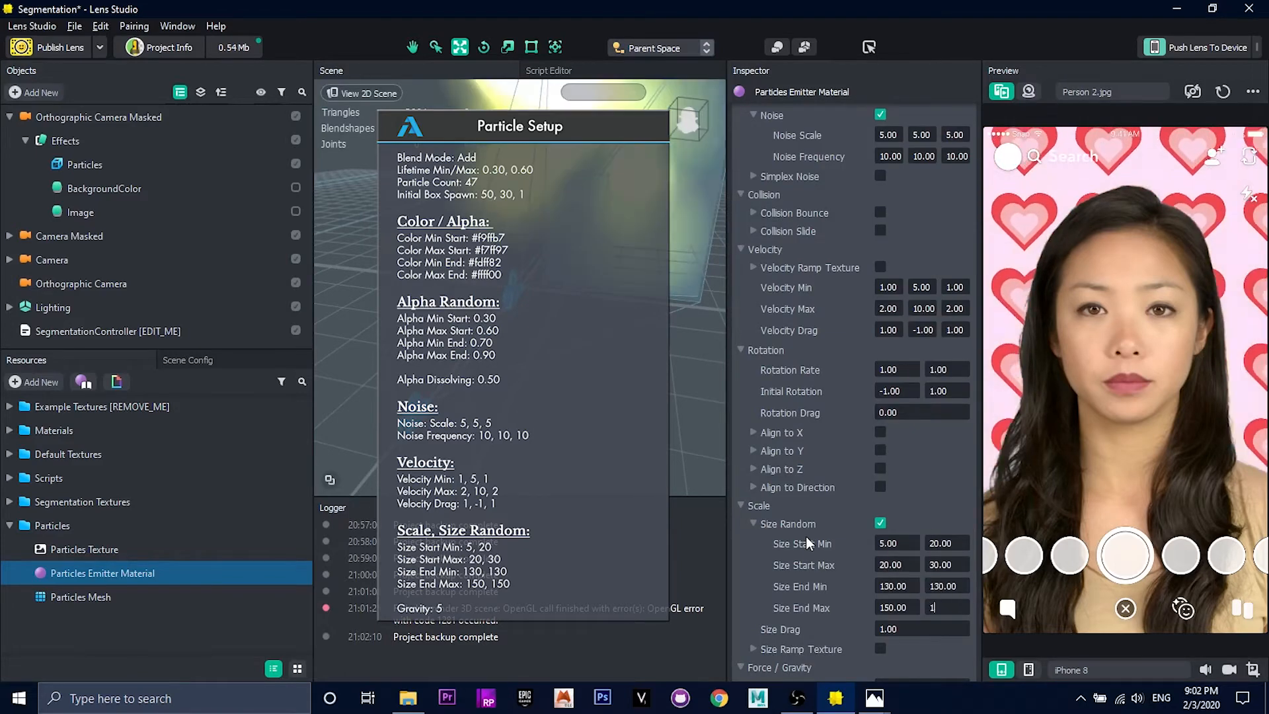
{"action": "key", "text": "Tab"}
Step: Set the emitter's gravity to 5 cm/s
{"action": "scroll", "coordinate": [818, 595], "scroll_direction": "down", "scroll_amount": 2}
{"action": "key", "text": "Tab"}
{"action": "type", "text": "5"}
{"action": "key", "text": "Return"}
Step: Lower the Particles object in the scene to a Y position of about 0.98
{"action": "left_click_drag", "start_coordinate": [619, 396], "coordinate": [590, 333], "text": "alt"}
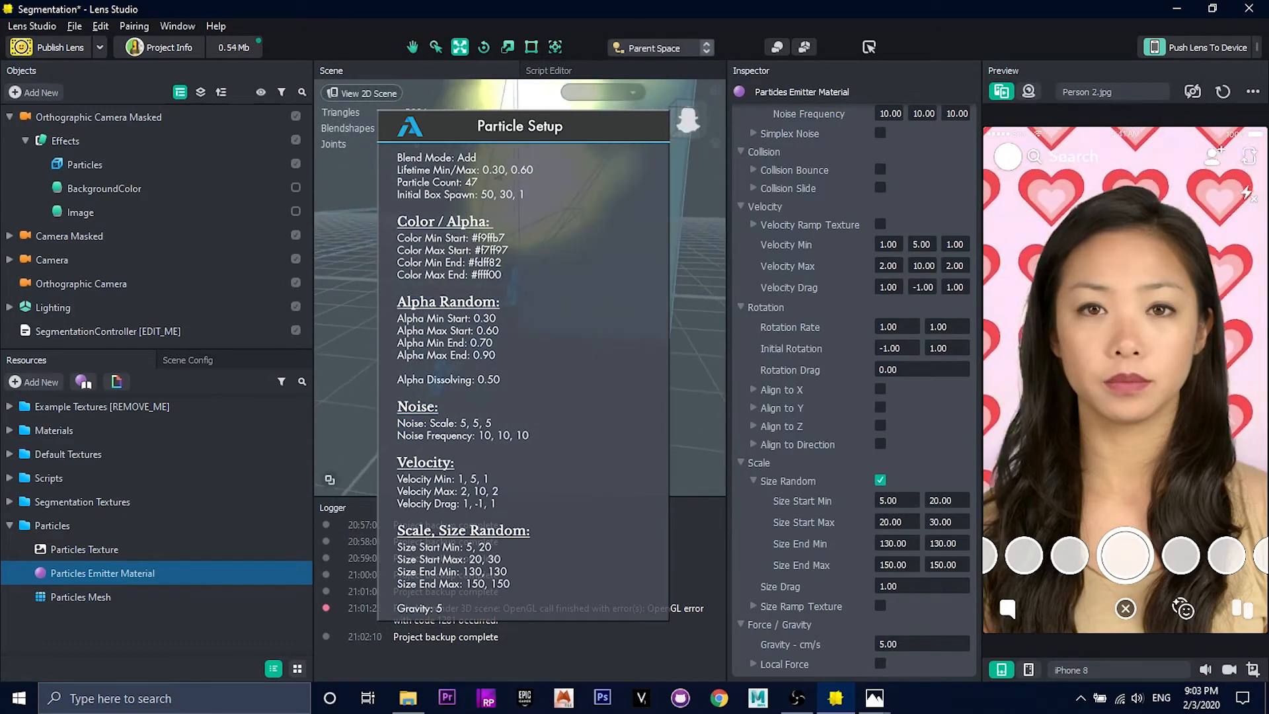
{"action": "left_click", "coordinate": [93, 164]}
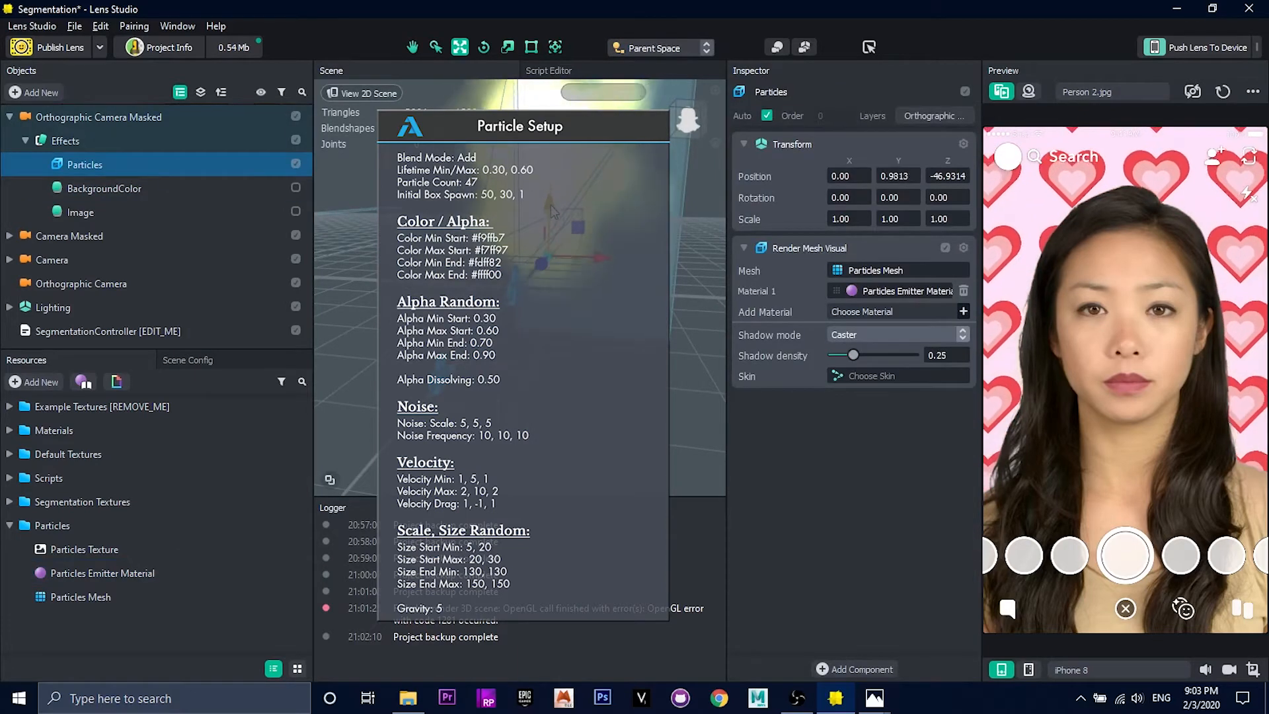
Step: Disable the Image component on both the Image and BackgroundColor objects
{"action": "left_click", "coordinate": [107, 190]}
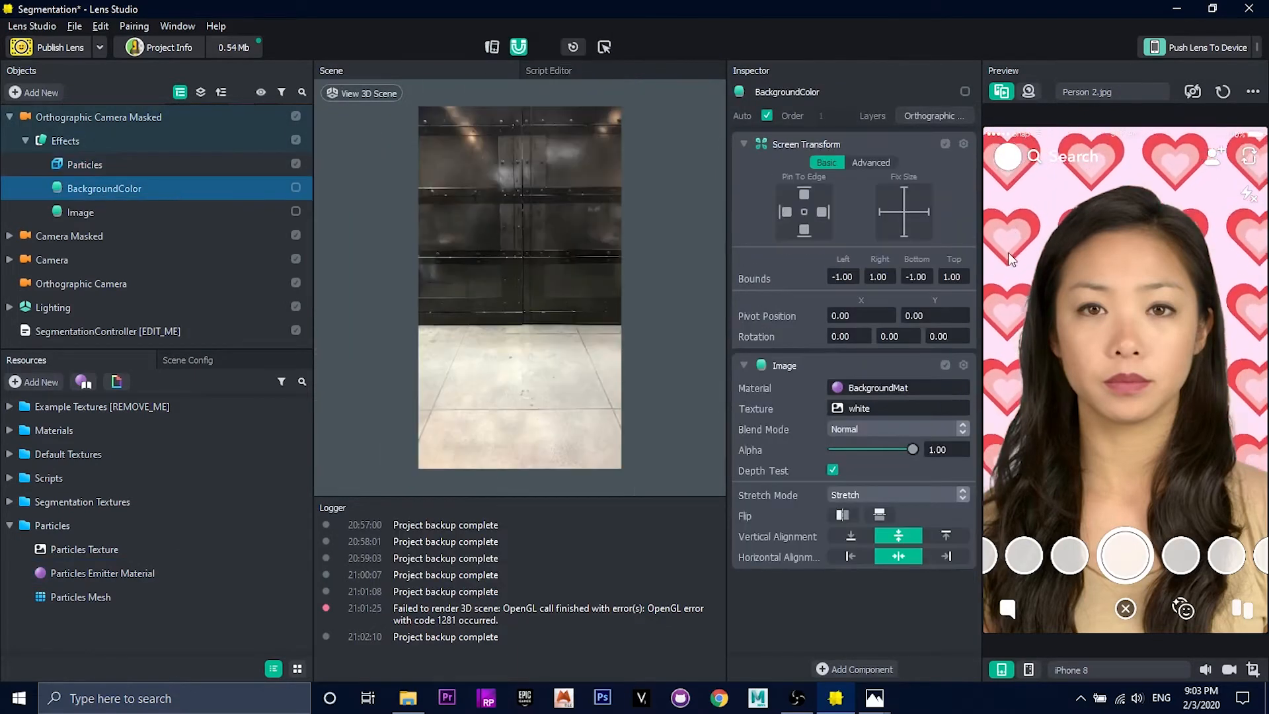
{"action": "left_click", "coordinate": [125, 211]}
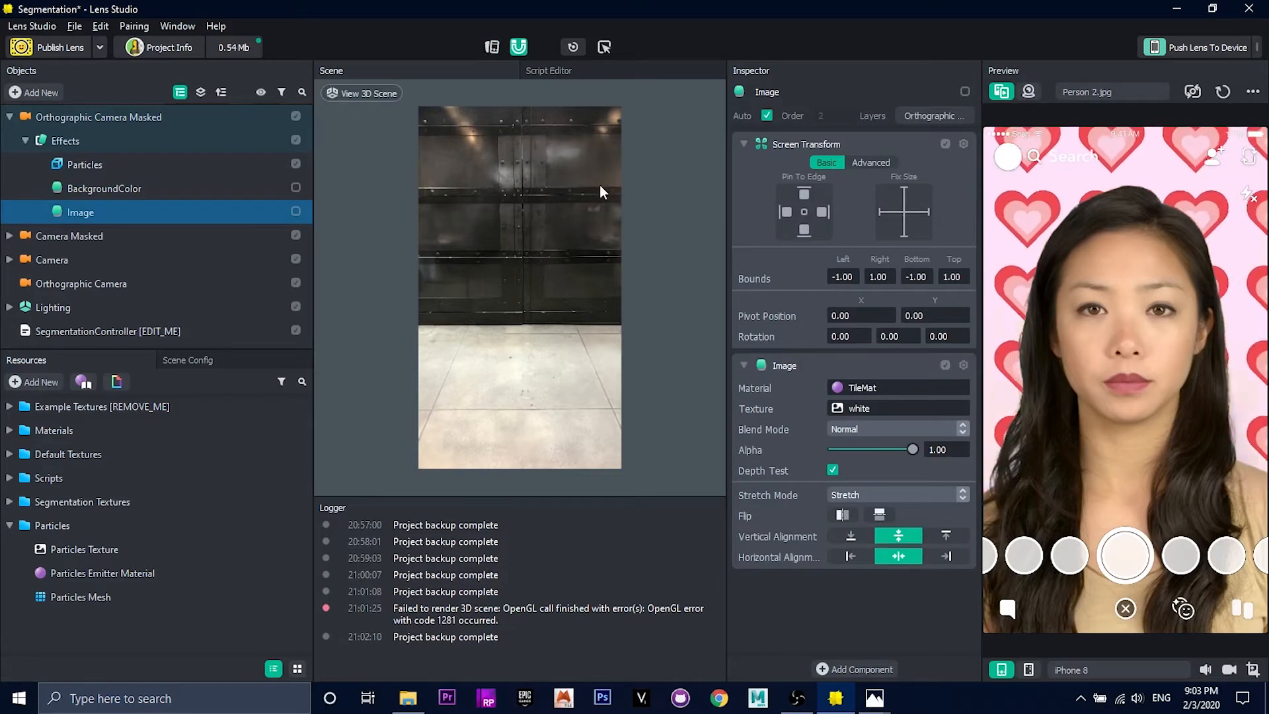
{"action": "left_click", "coordinate": [945, 365]}
{"action": "left_click", "coordinate": [220, 192]}
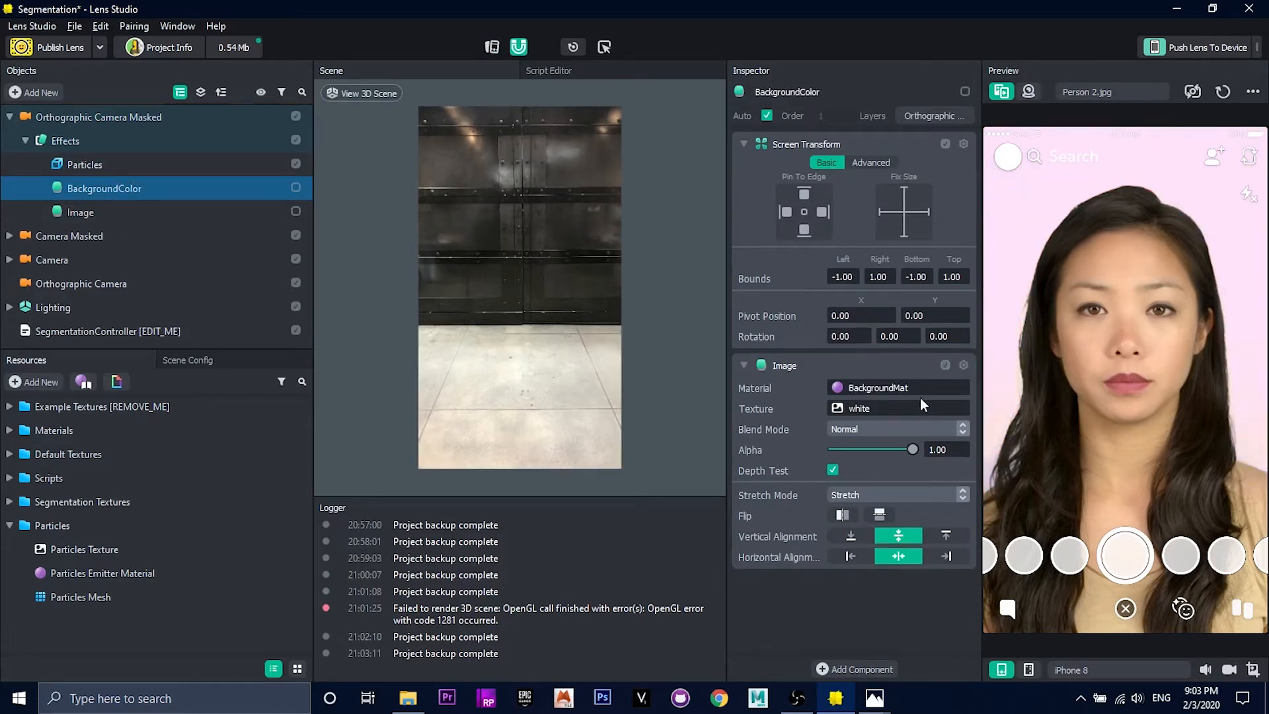
{"action": "left_click", "coordinate": [944, 365]}
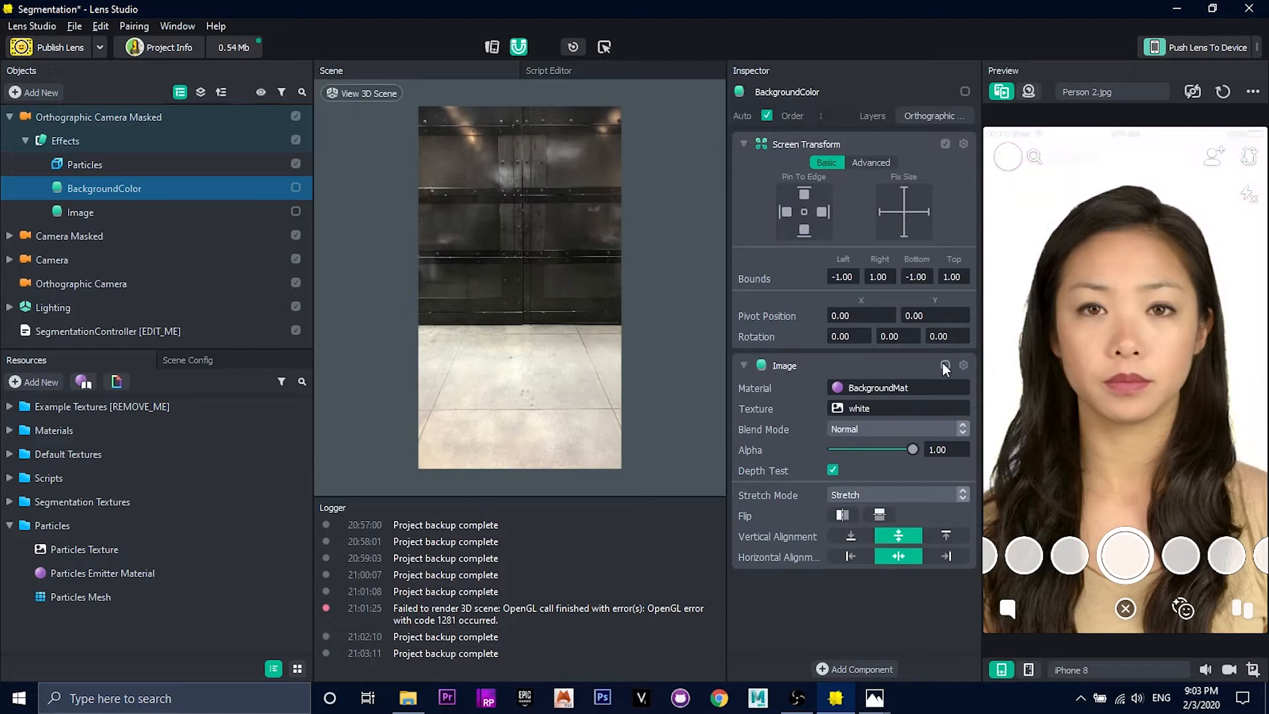
Step: Lower the Particles object in the 3D scene to a Y position of about -51.2
{"action": "left_click", "coordinate": [133, 160]}
{"action": "left_click_drag", "start_coordinate": [547, 217], "coordinate": [574, 331]}
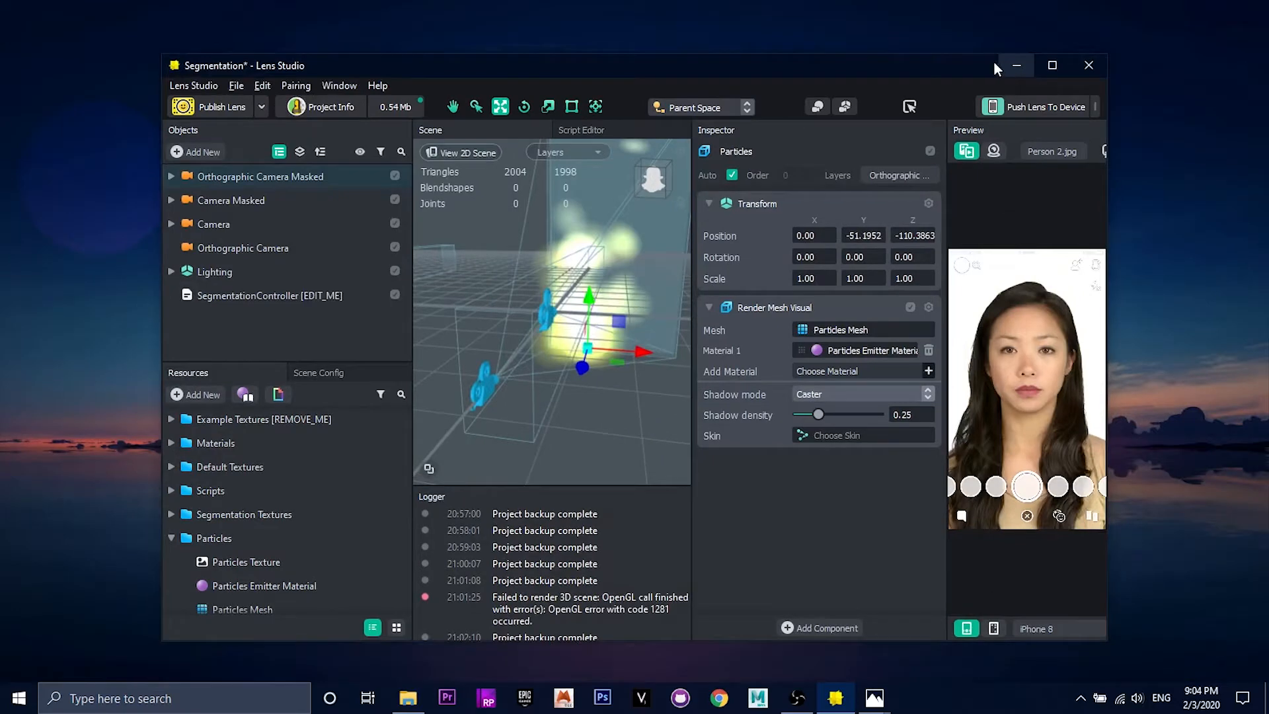
Step: Import hair.fbx from the desktop into the project resources with the default FBX import options and expand it
{"action": "left_click_drag", "start_coordinate": [830, 62], "coordinate": [965, 58]}
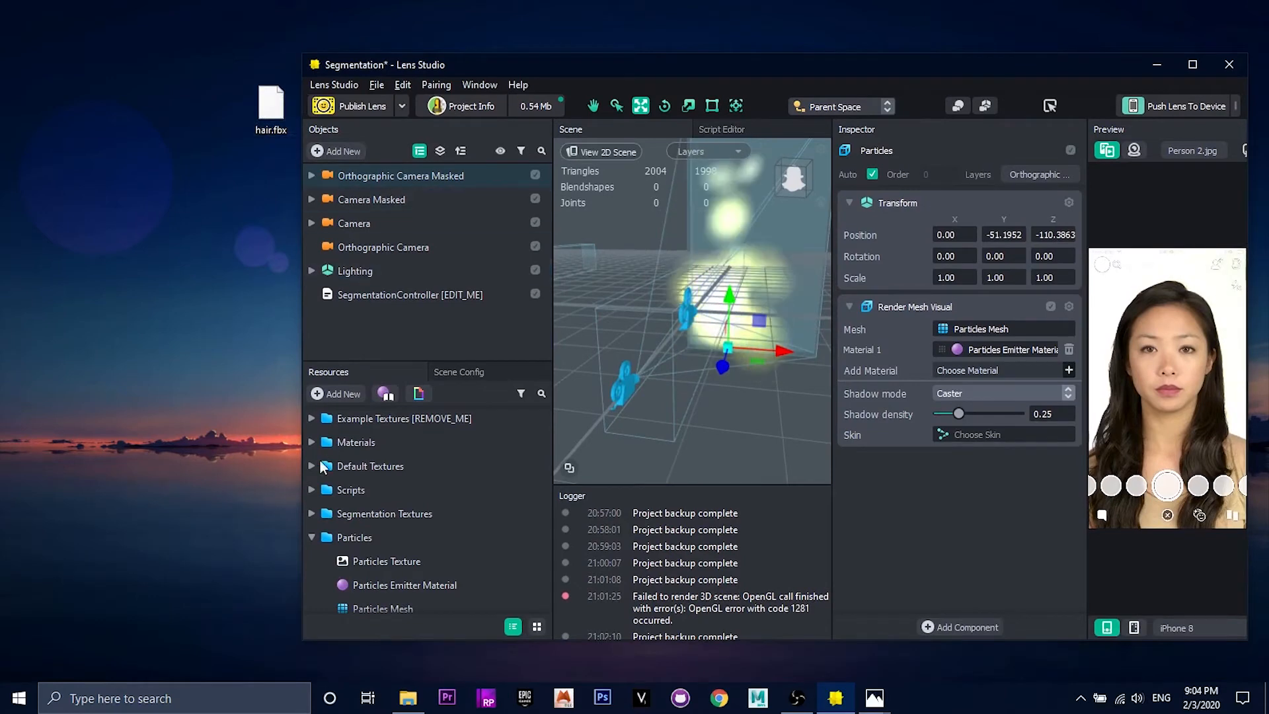
{"action": "left_click", "coordinate": [307, 537]}
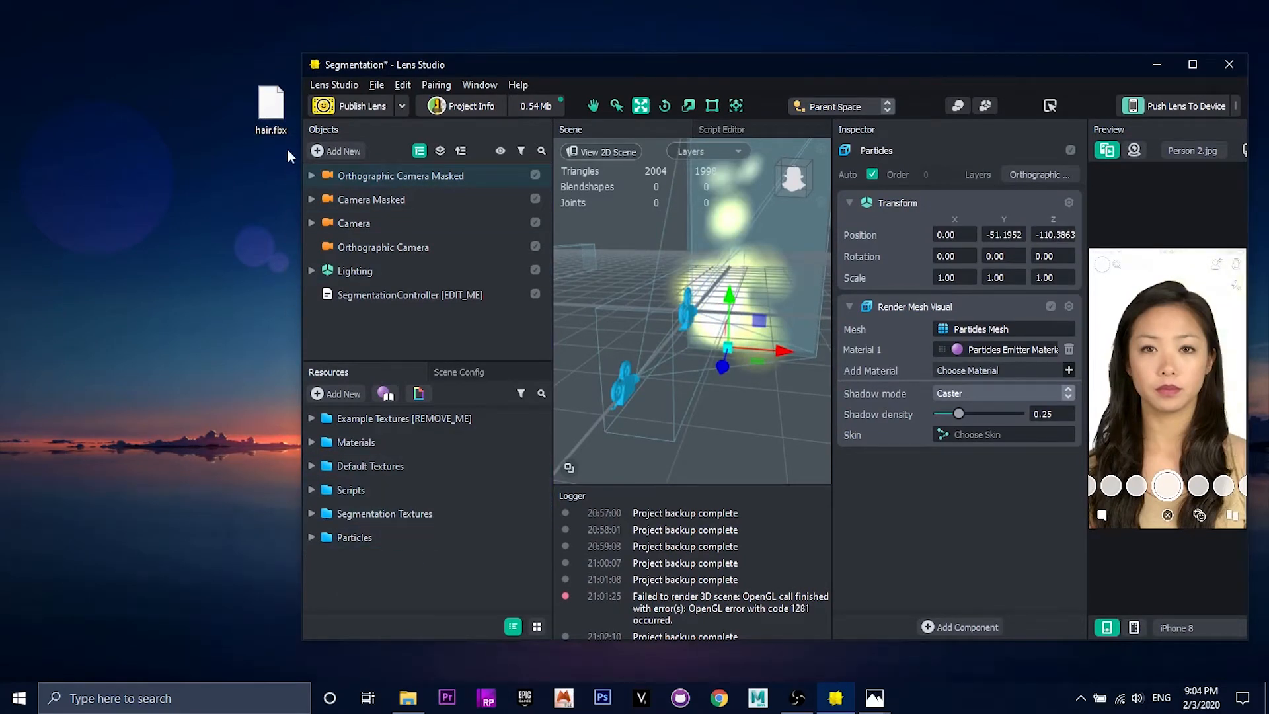
{"action": "left_click_drag", "start_coordinate": [270, 106], "coordinate": [366, 577]}
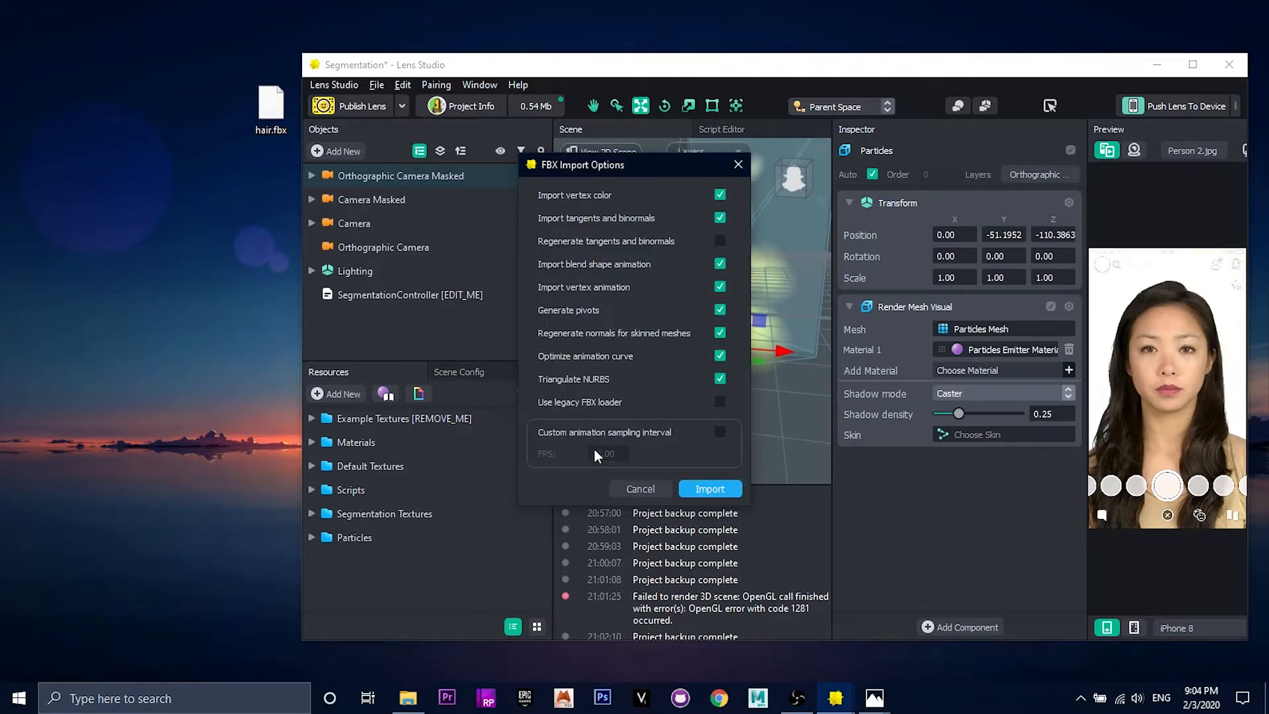
{"action": "left_click", "coordinate": [706, 490]}
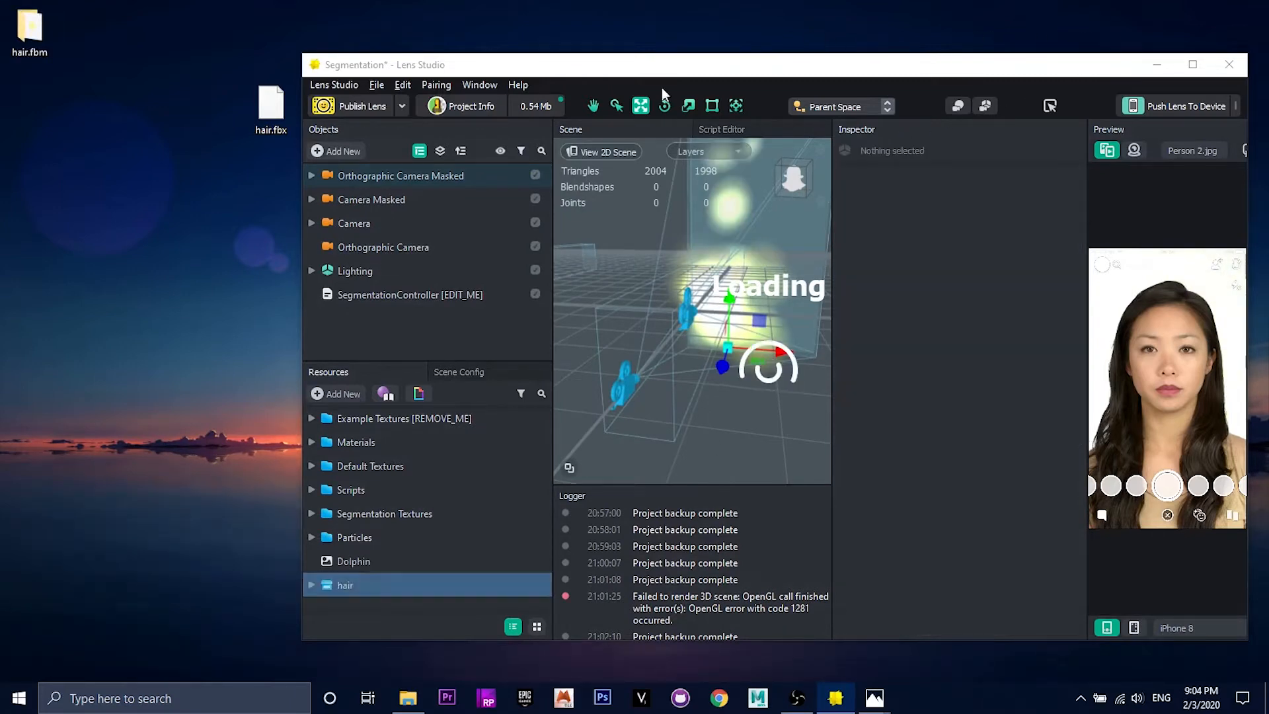
{"action": "left_click", "coordinate": [1192, 65]}
{"action": "left_click", "coordinate": [9, 574]}
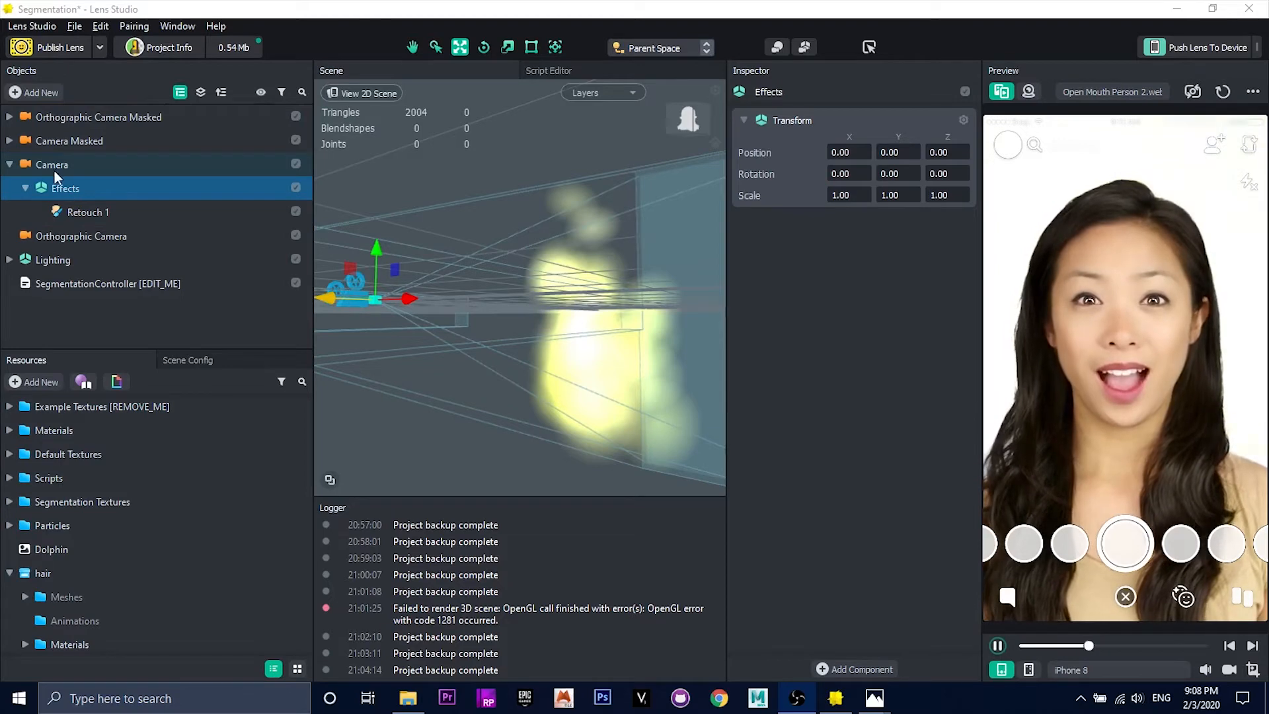
Step: Add a Head Binding under the Camera's Effects object and select its Face Occluder
{"action": "left_click", "coordinate": [30, 92]}
{"action": "scroll", "coordinate": [60, 259], "scroll_direction": "down", "scroll_amount": 3}
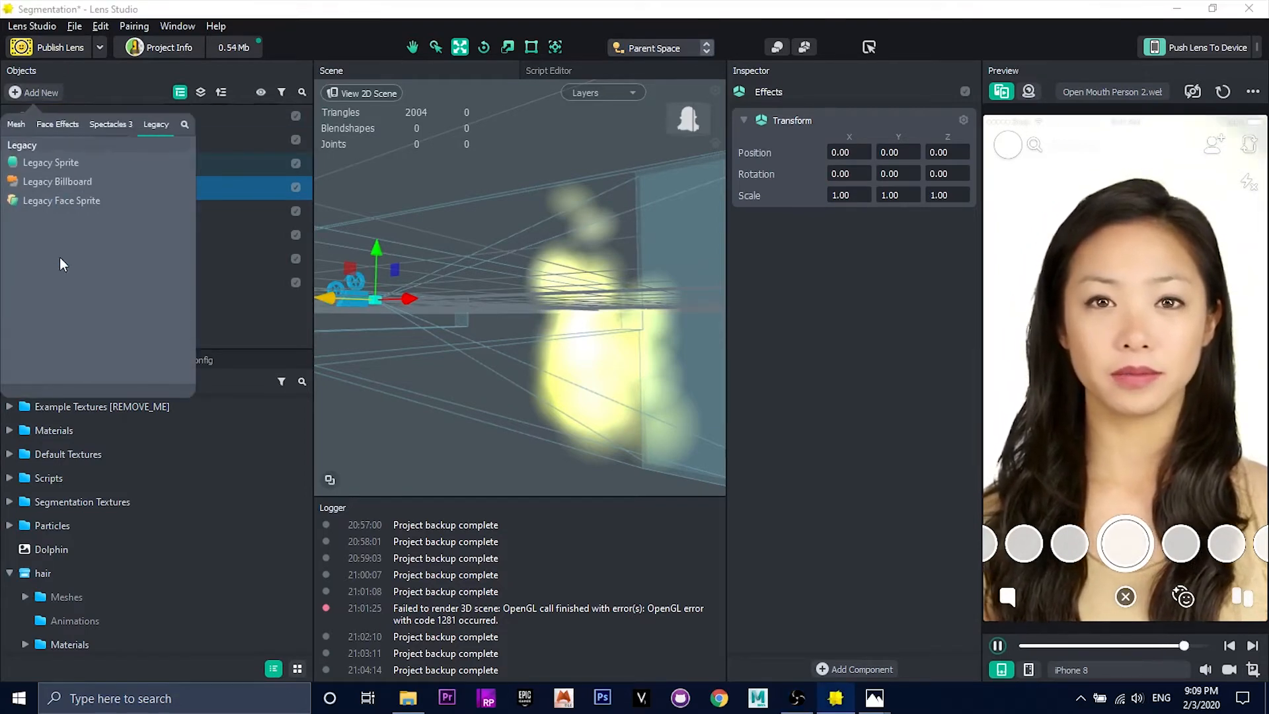
{"action": "scroll", "coordinate": [61, 261], "scroll_direction": "up", "scroll_amount": 2}
{"action": "left_click", "coordinate": [53, 264]}
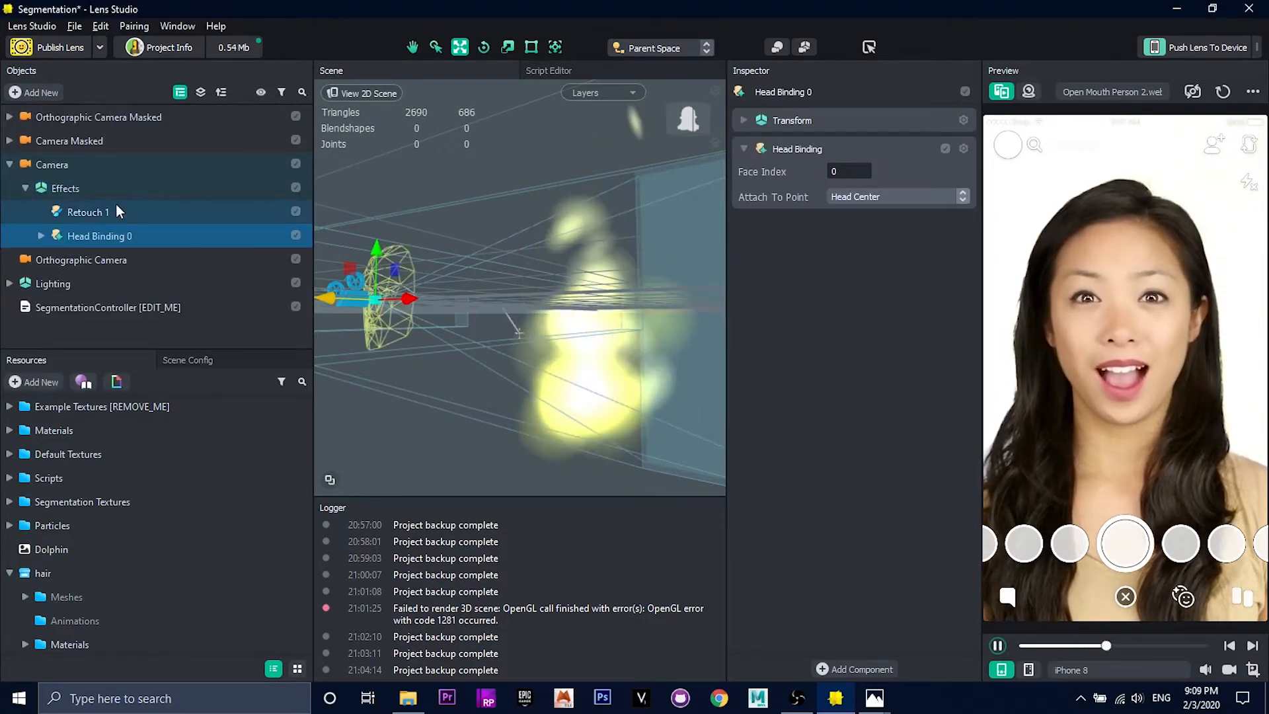
{"action": "left_click_drag", "start_coordinate": [410, 297], "coordinate": [413, 362], "text": "alt"}
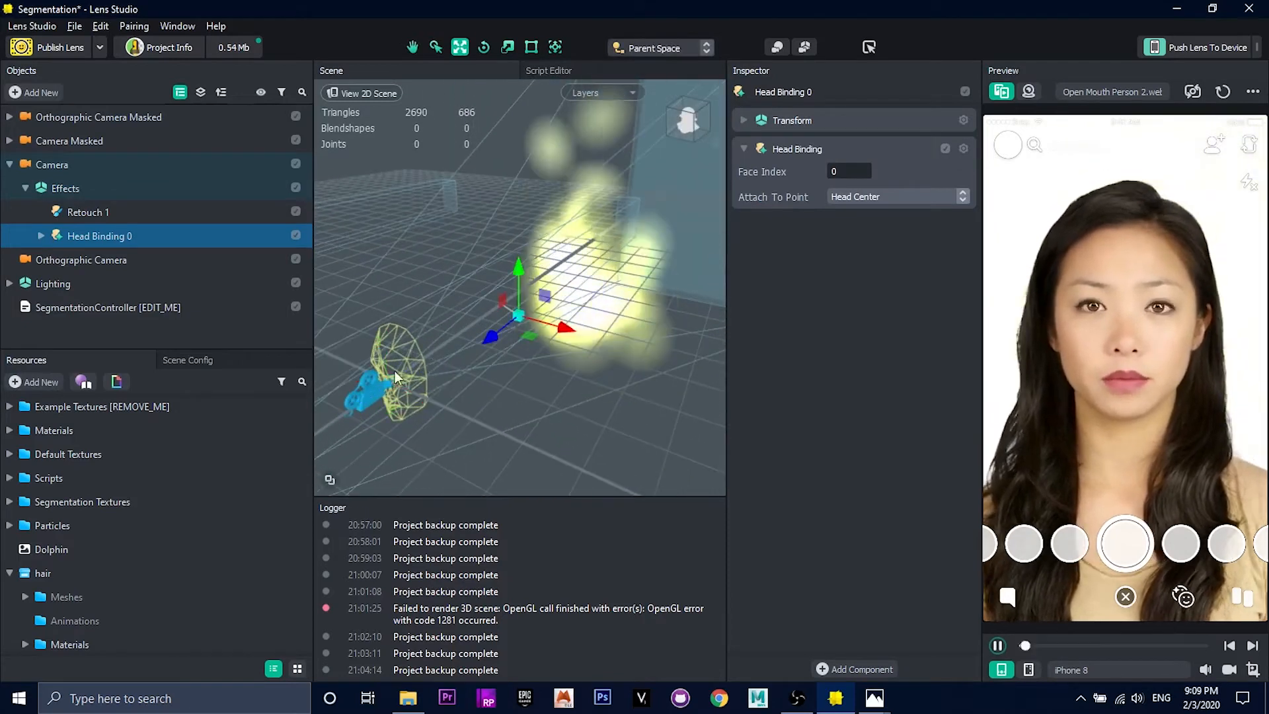
{"action": "left_click", "coordinate": [39, 235]}
{"action": "left_click", "coordinate": [77, 258]}
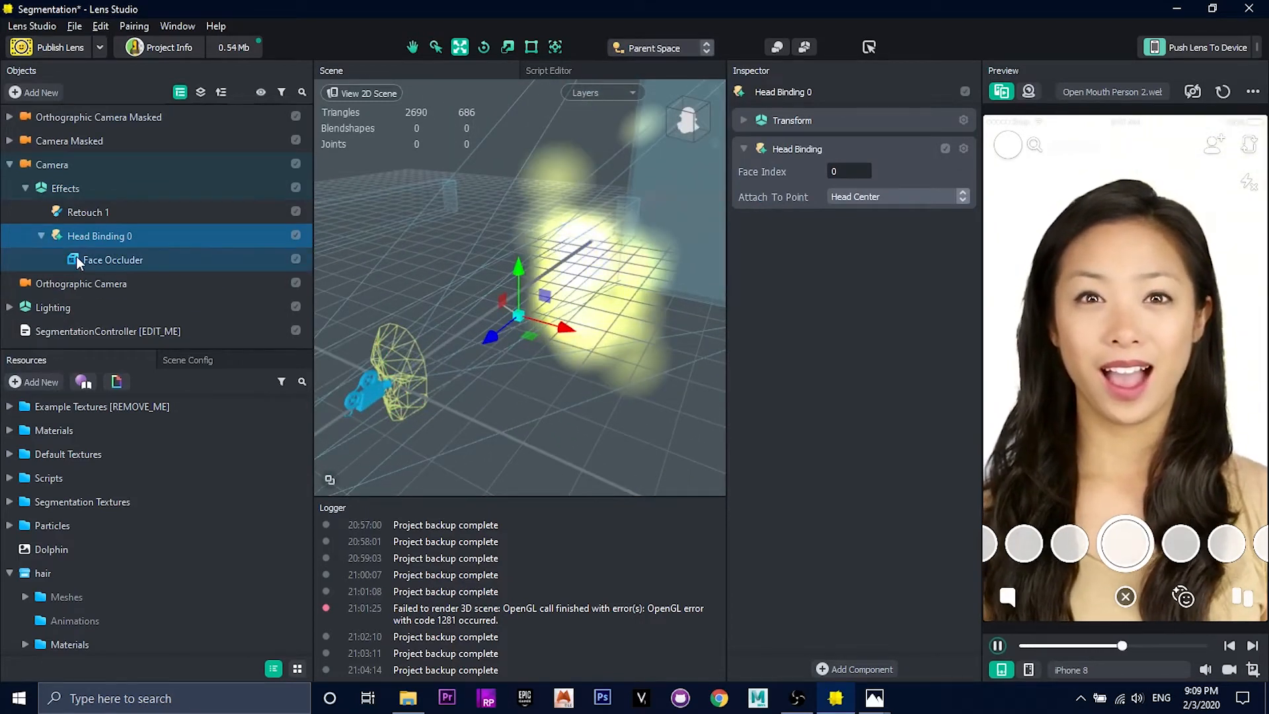
{"action": "left_click_drag", "start_coordinate": [498, 330], "coordinate": [474, 304], "text": "alt"}
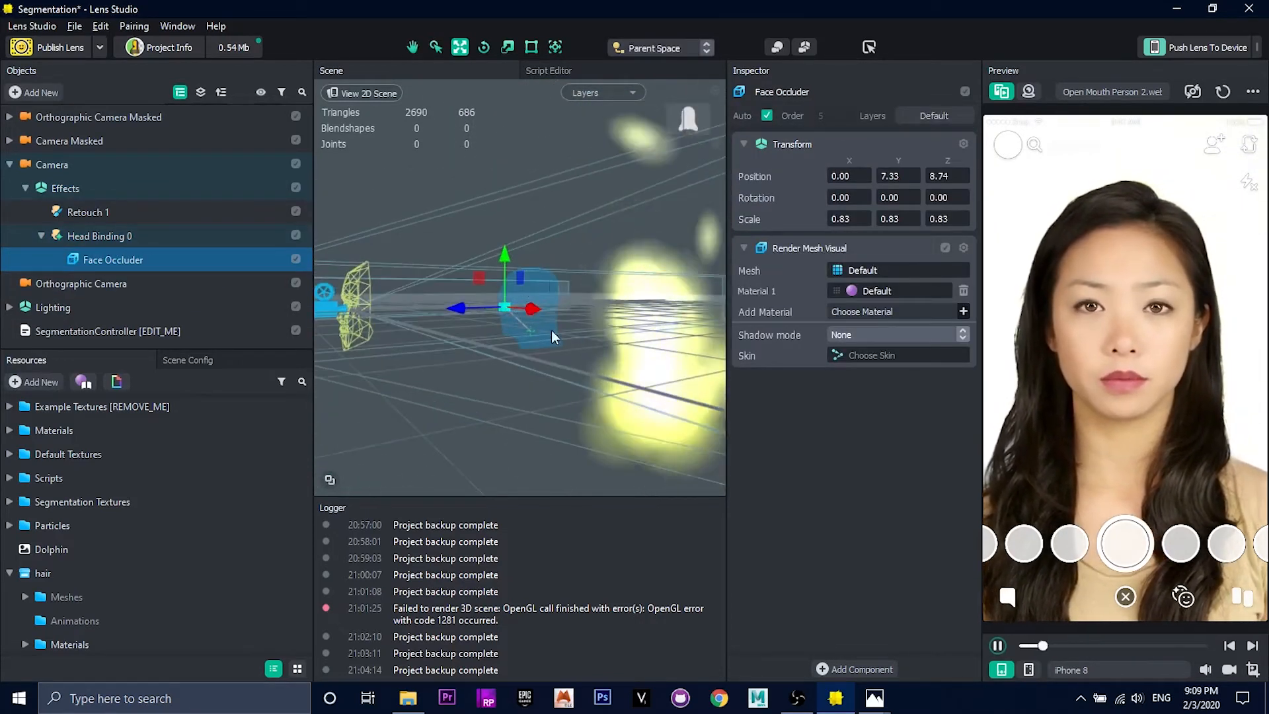
{"action": "right_click_drag", "start_coordinate": [530, 297], "coordinate": [542, 312], "text": "alt"}
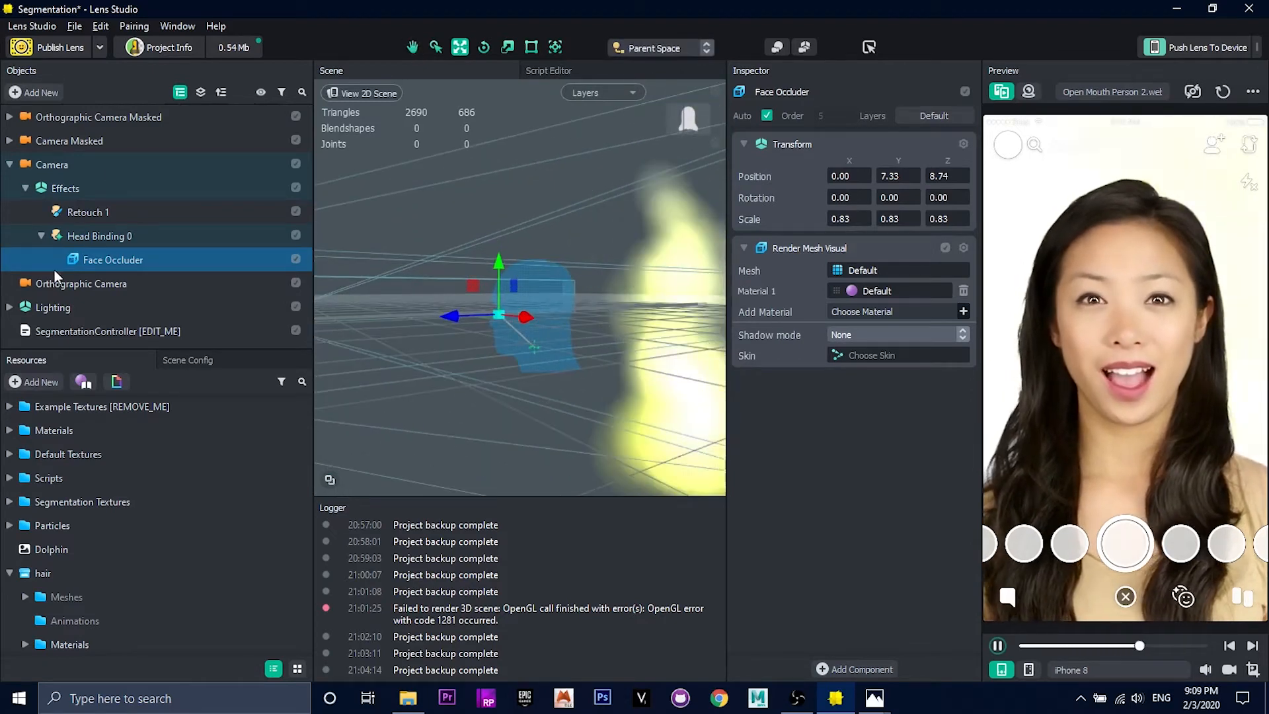
Step: Place the imported hair under Head Binding 0 and move its RefRep.279 mesh directly under the binding
{"action": "scroll", "coordinate": [59, 522], "scroll_direction": "down", "scroll_amount": 1}
{"action": "left_click", "coordinate": [43, 645]}
{"action": "left_click_drag", "start_coordinate": [43, 648], "coordinate": [82, 237]}
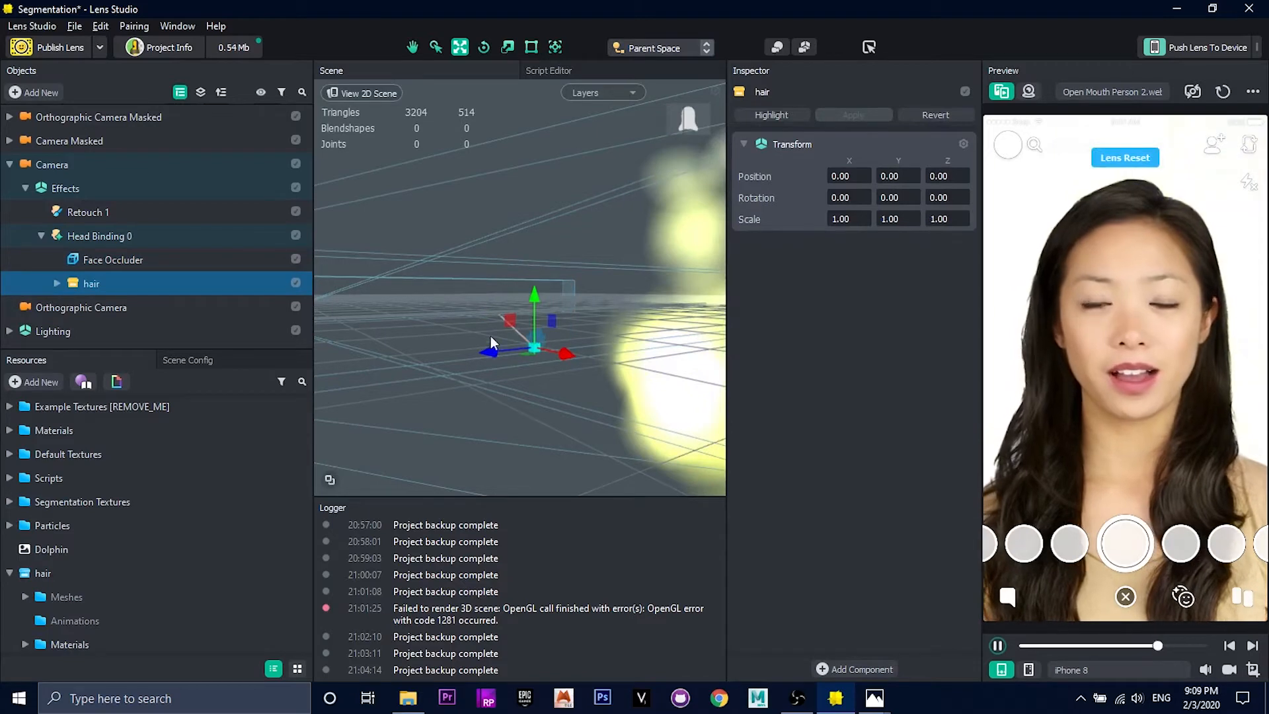
{"action": "left_click", "coordinate": [57, 283]}
{"action": "left_click", "coordinate": [106, 308]}
{"action": "left_click_drag", "start_coordinate": [117, 308], "coordinate": [85, 272]}
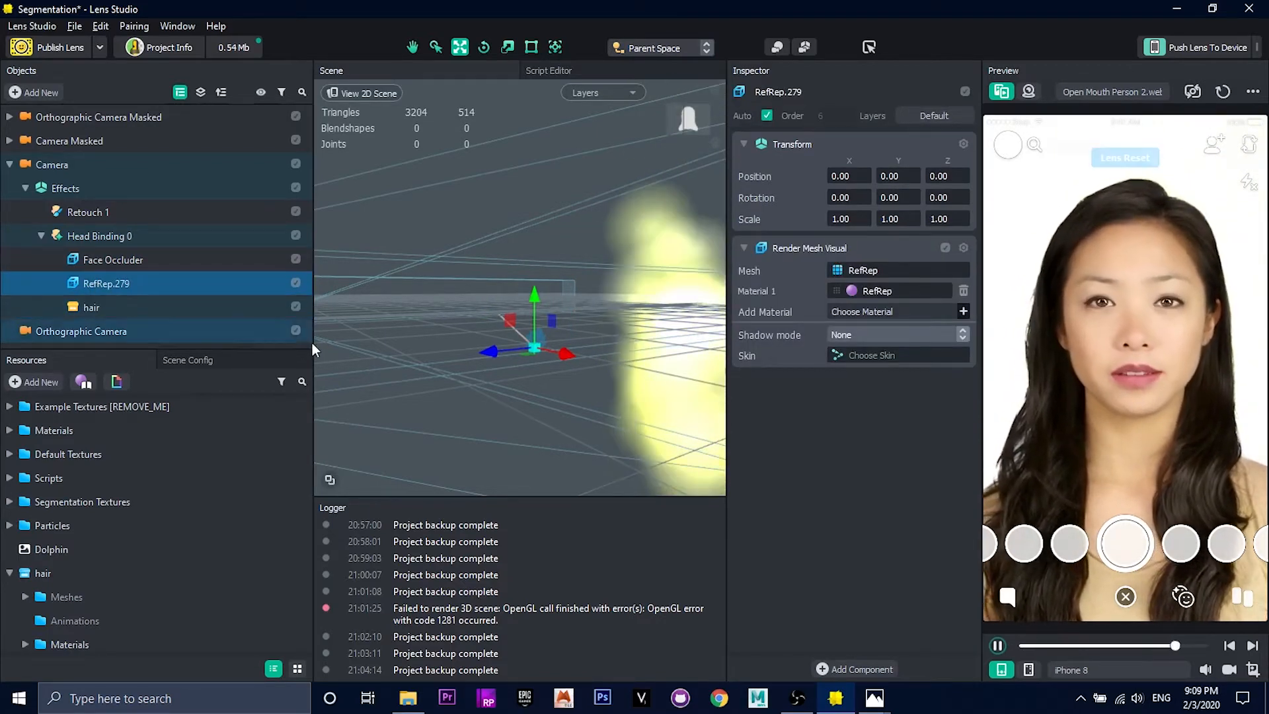
Step: Delete the leftover hair parent object and rename the RefRep.279 mesh to Hair
{"action": "left_click", "coordinate": [91, 308]}
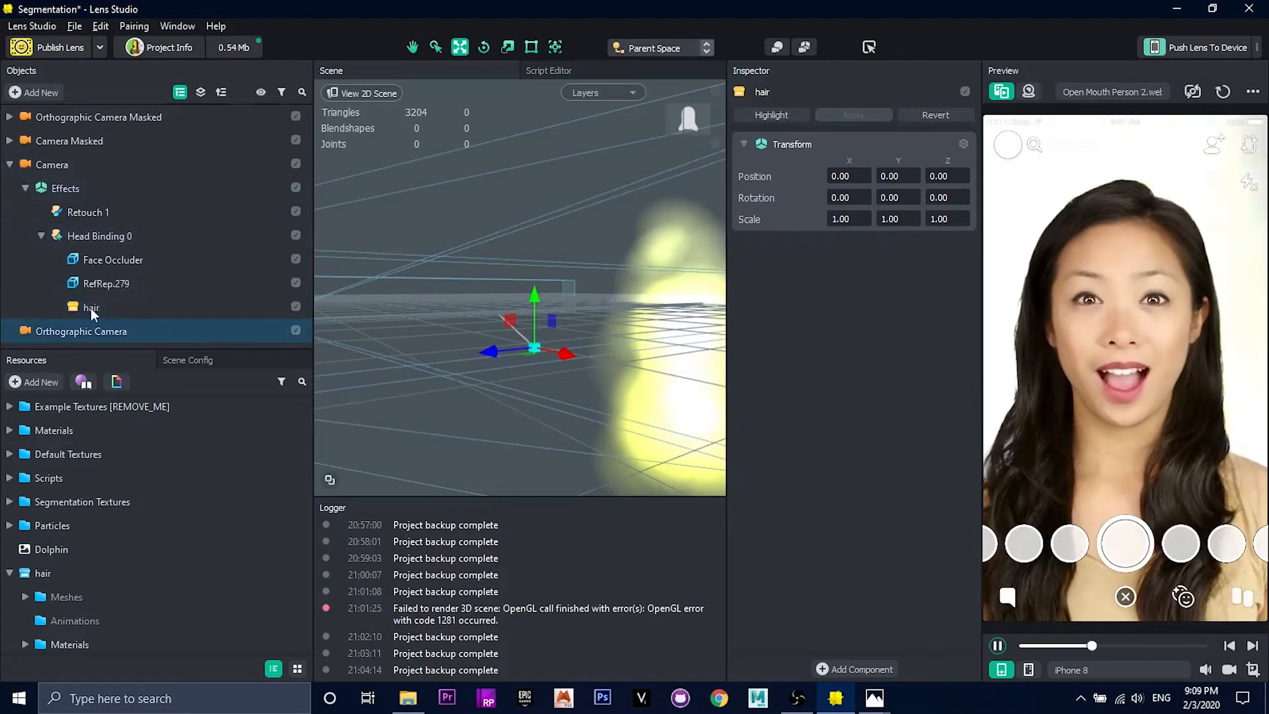
{"action": "key", "text": "Delete"}
{"action": "left_click", "coordinate": [101, 283]}
{"action": "double_click", "coordinate": [105, 284]}
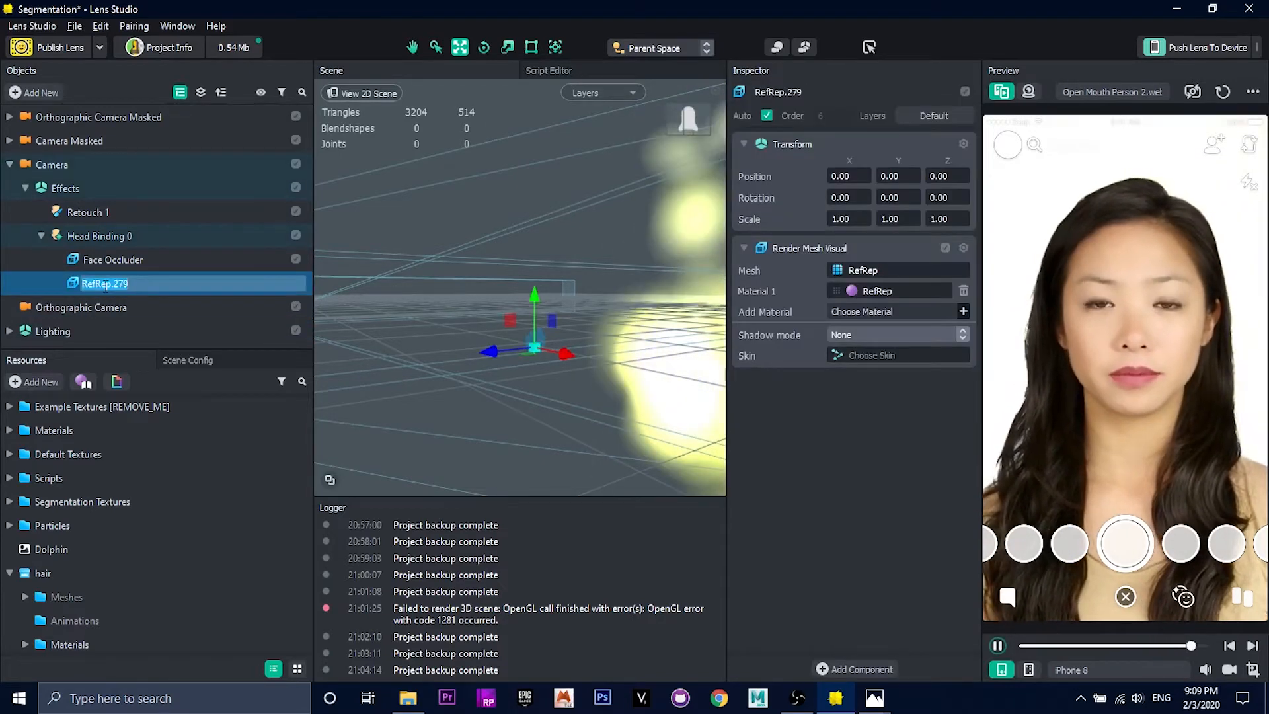
{"action": "type", "text": "Hair"}
{"action": "key", "text": "Return"}
Step: Scale the Hair mesh up uniformly to about 6.32
{"action": "key", "text": "e"}
{"action": "key", "text": "r"}
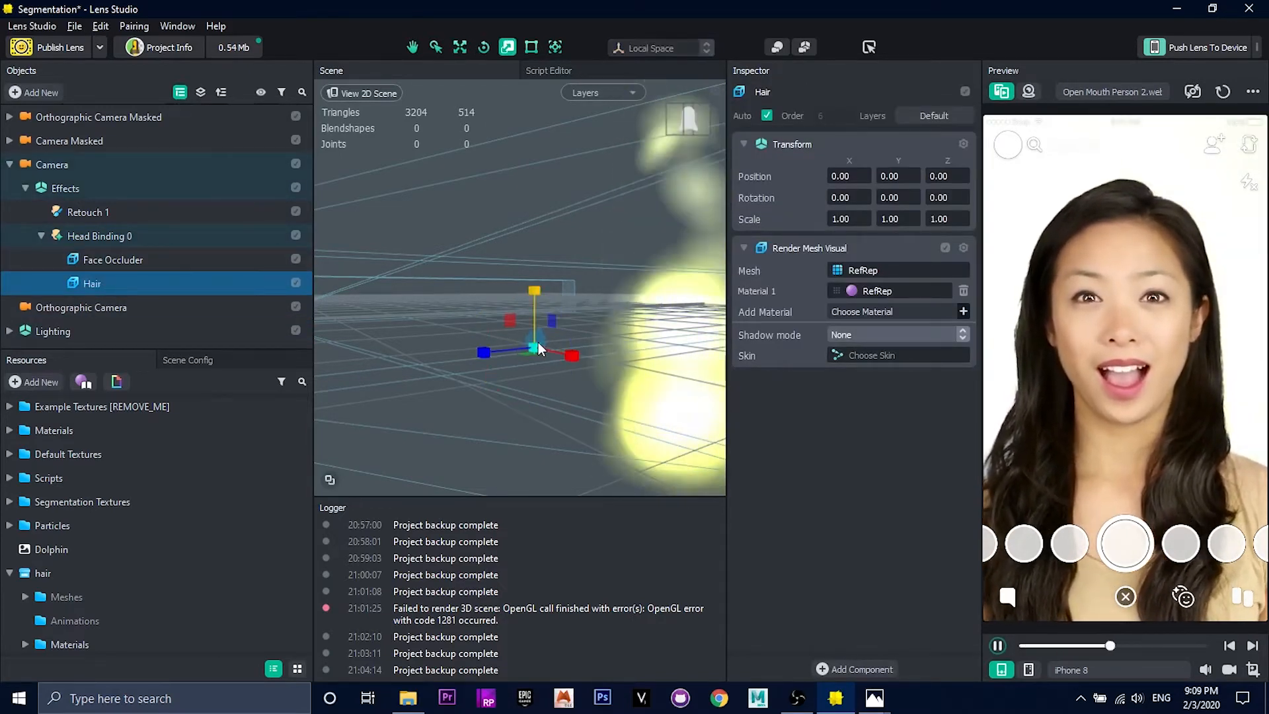
{"action": "left_click_drag", "start_coordinate": [534, 347], "coordinate": [660, 360]}
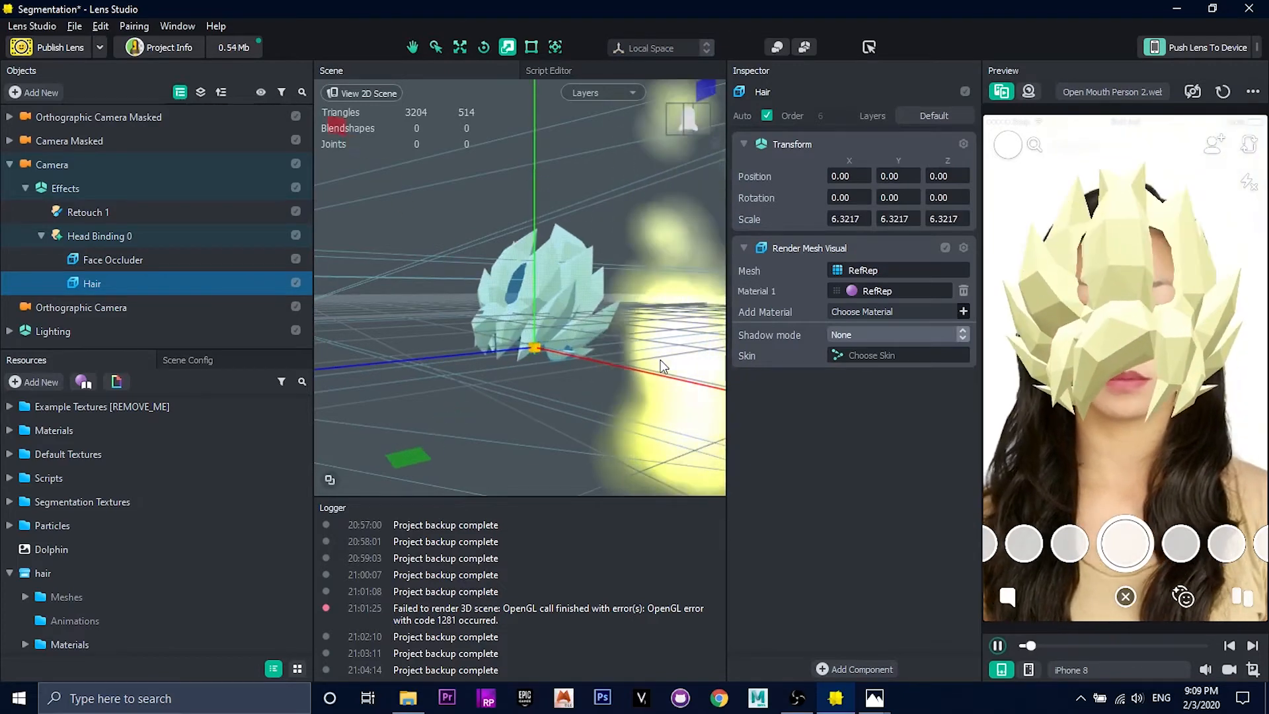
Step: Fit the Hair onto the head at about Y 8.80, Z -0.81, rotated about -14.37 on X and scaled about 6.84, 6.67, 6.97
{"action": "key", "text": "w"}
{"action": "left_click_drag", "start_coordinate": [537, 296], "coordinate": [541, 220]}
{"action": "left_click_drag", "start_coordinate": [562, 291], "coordinate": [301, 273], "text": "alt"}
{"action": "left_click_drag", "start_coordinate": [526, 227], "coordinate": [526, 246]}
{"action": "left_click_drag", "start_coordinate": [492, 290], "coordinate": [566, 293]}
{"action": "key", "text": "r"}
{"action": "key", "text": "e"}
{"action": "left_click_drag", "start_coordinate": [509, 257], "coordinate": [495, 300]}
{"action": "key", "text": "w"}
{"action": "key", "text": "ctrl+z"}
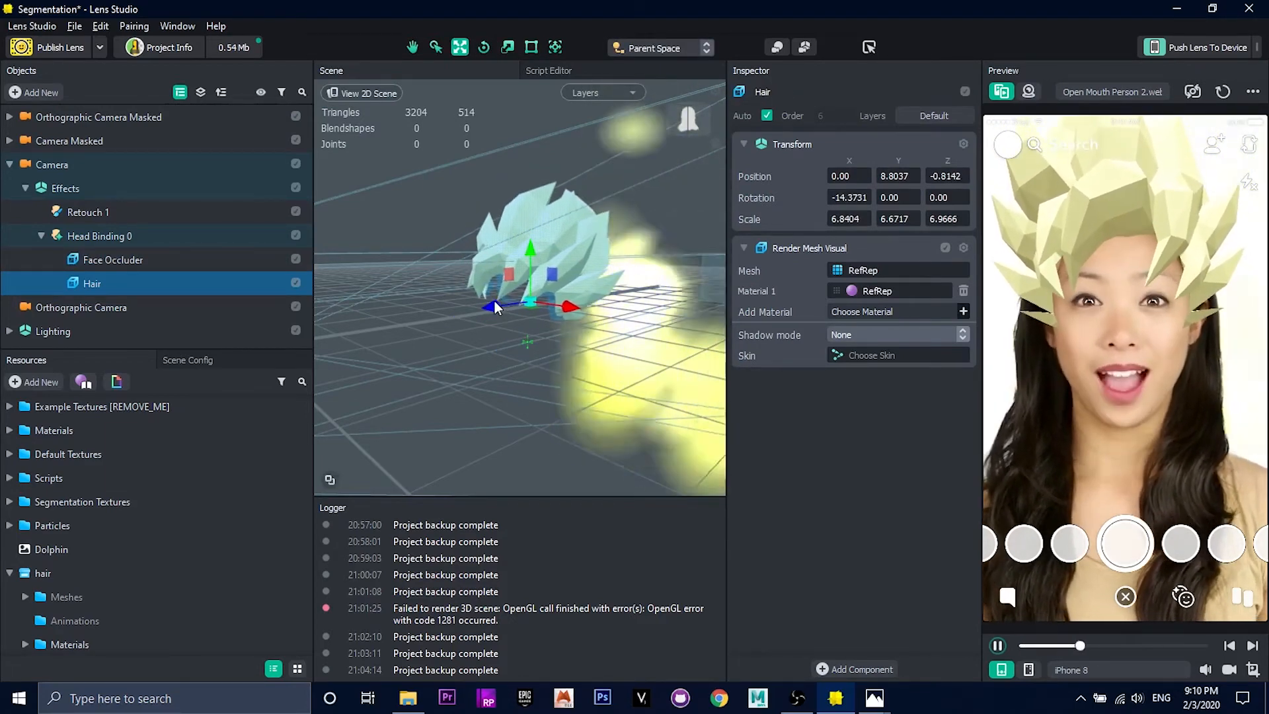
Step: Stretch the Hair slightly along its X axis and select the Face Occluder
{"action": "key", "text": "r"}
{"action": "left_click_drag", "start_coordinate": [574, 307], "coordinate": [577, 306]}
{"action": "left_click", "coordinate": [166, 261]}
{"action": "key", "text": "w"}
{"action": "mouse_move", "coordinate": [467, 315]}
{"action": "left_mouse_down"}
{"action": "mouse_move", "coordinate": [494, 312]}
{"action": "mouse_move", "coordinate": [353, 315]}
{"action": "mouse_move", "coordinate": [458, 311]}
{"action": "left_mouse_up"}
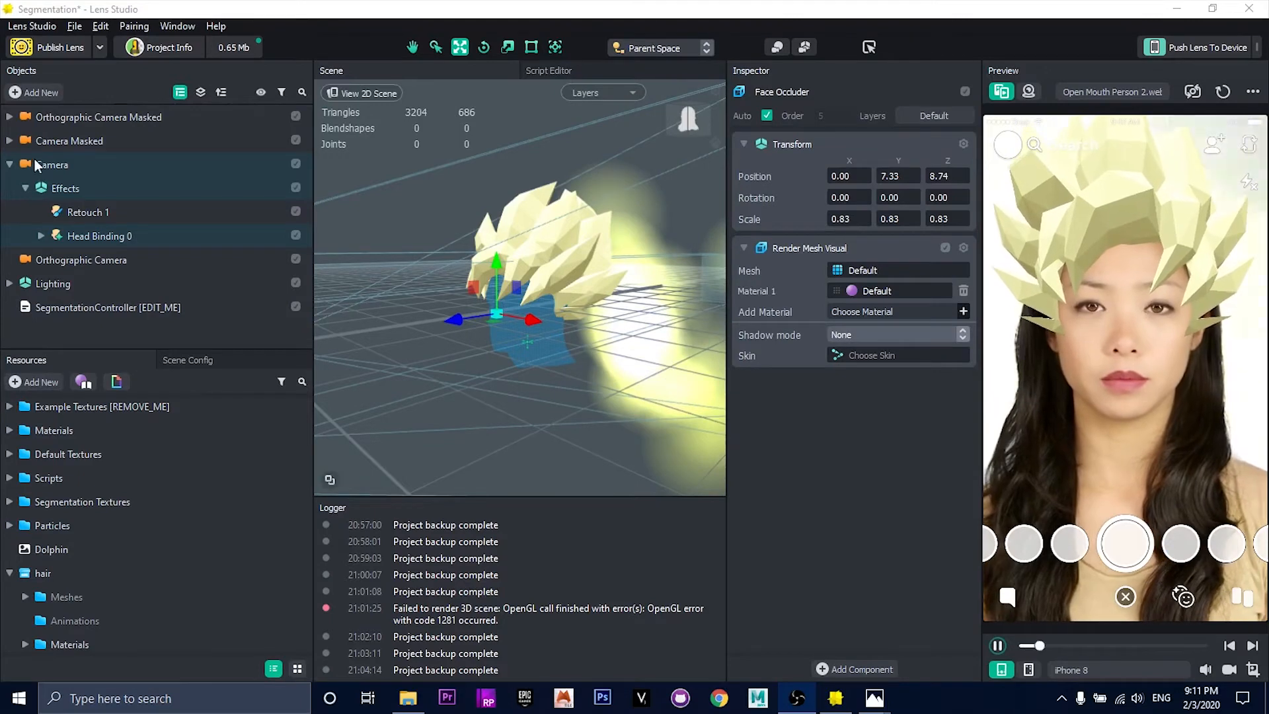
Step: Add an Eye Color effect to the Camera's effects and set its alpha to 0.50
{"action": "left_click", "coordinate": [50, 94]}
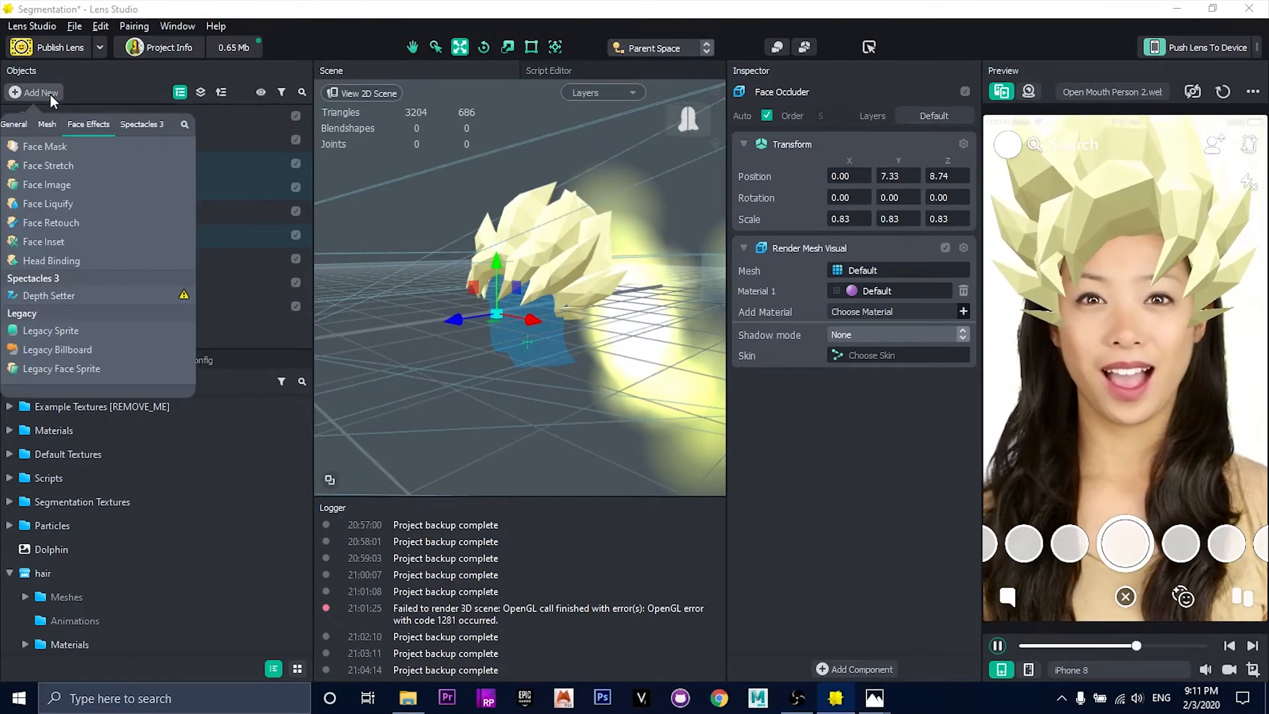
{"action": "scroll", "coordinate": [67, 169], "scroll_direction": "up", "scroll_amount": 1}
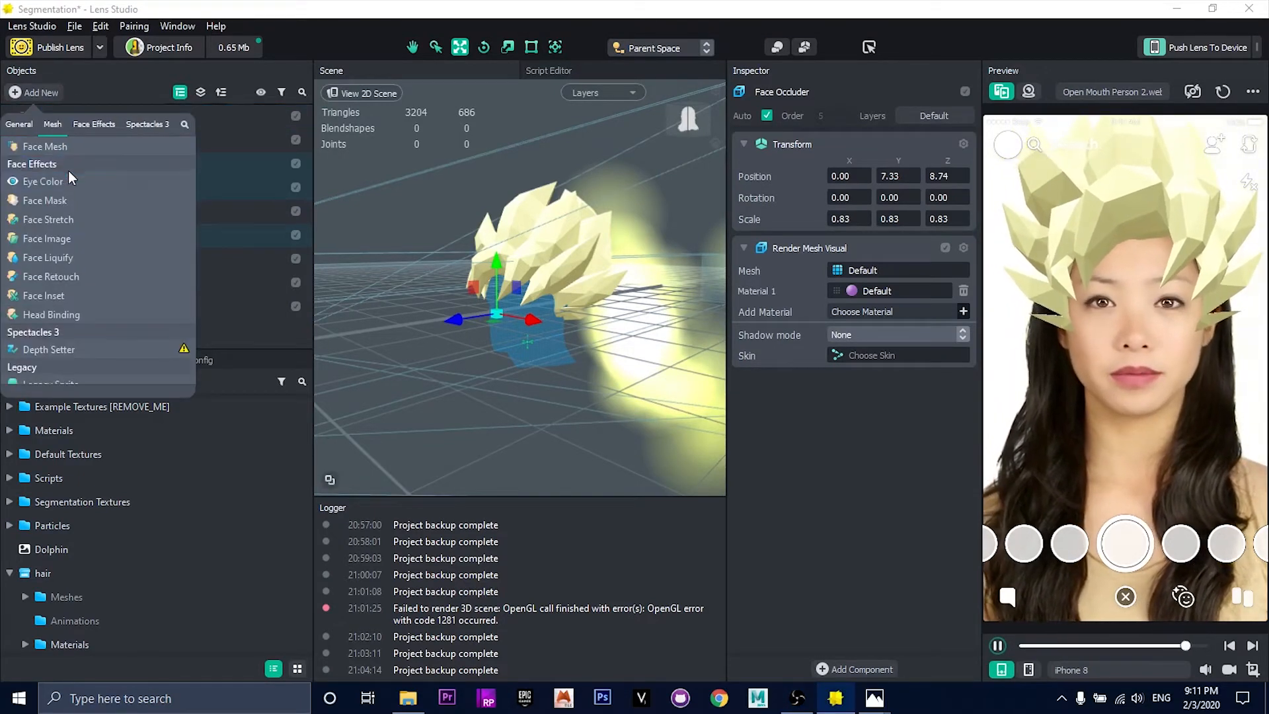
{"action": "left_click", "coordinate": [35, 182]}
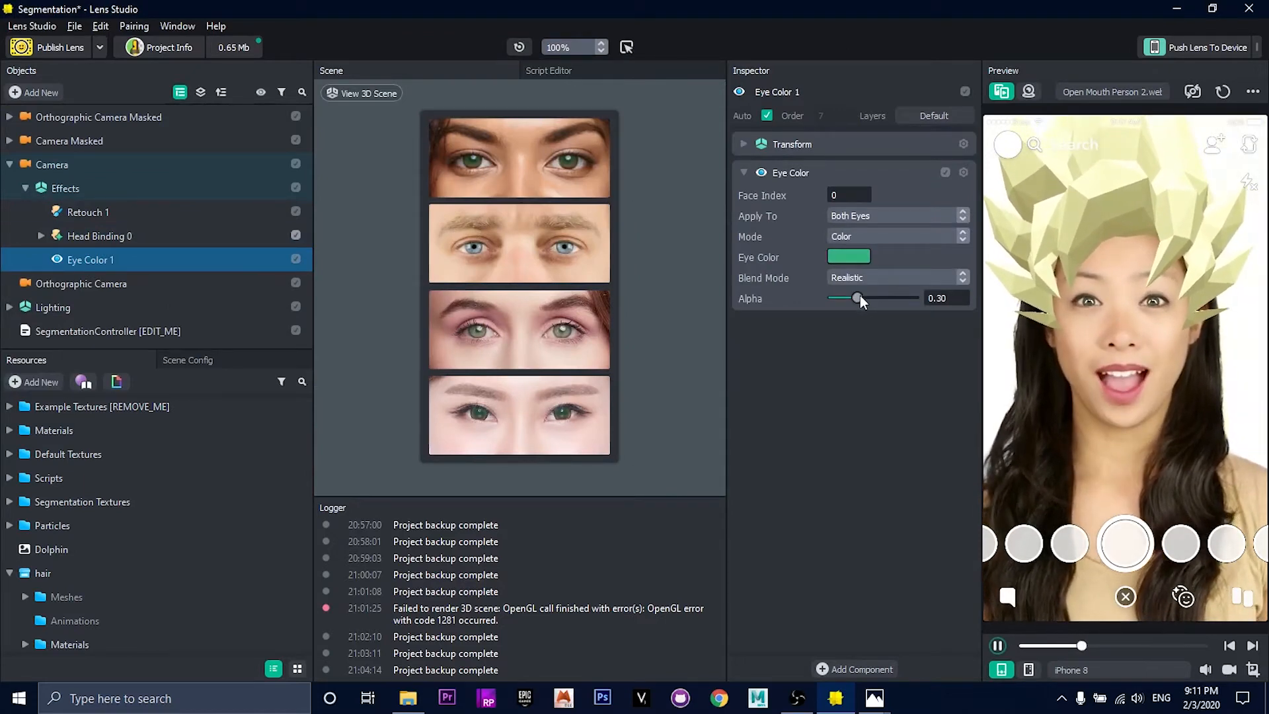
{"action": "mouse_move", "coordinate": [860, 297]}
{"action": "left_mouse_down"}
{"action": "mouse_move", "coordinate": [956, 306]}
{"action": "mouse_move", "coordinate": [873, 297]}
{"action": "left_mouse_up"}
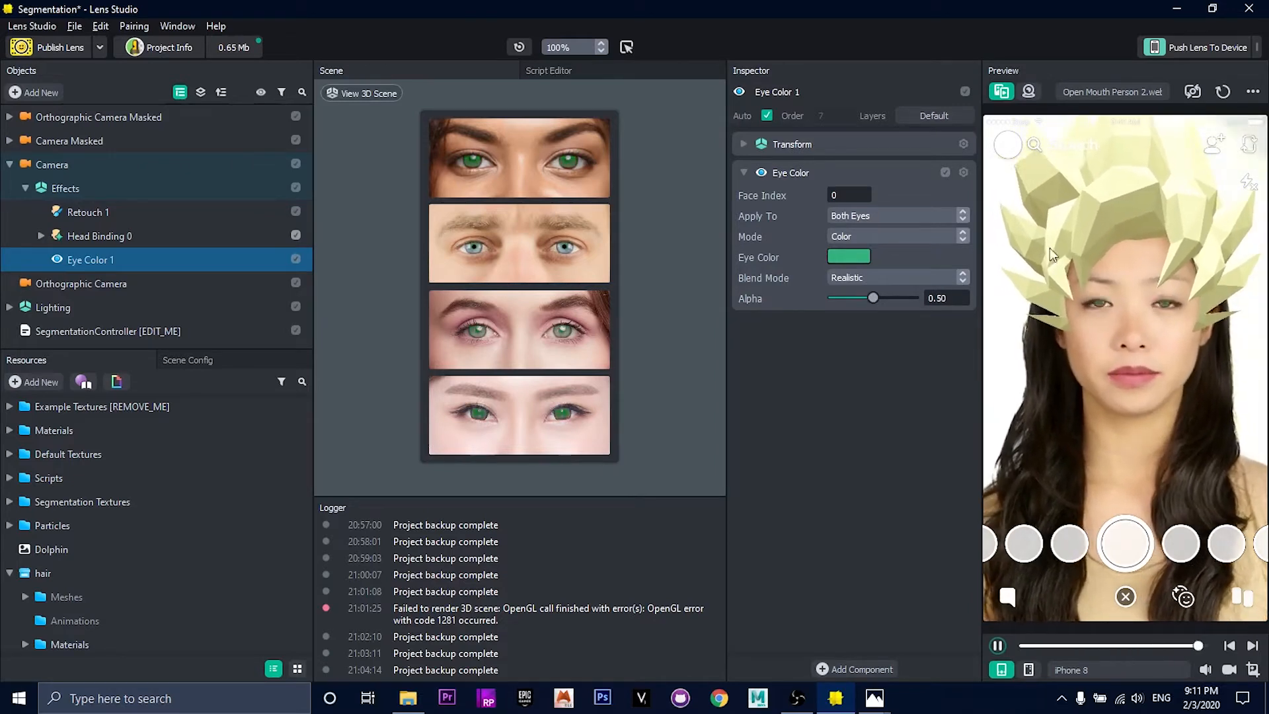
{"action": "left_click", "coordinate": [847, 255]}
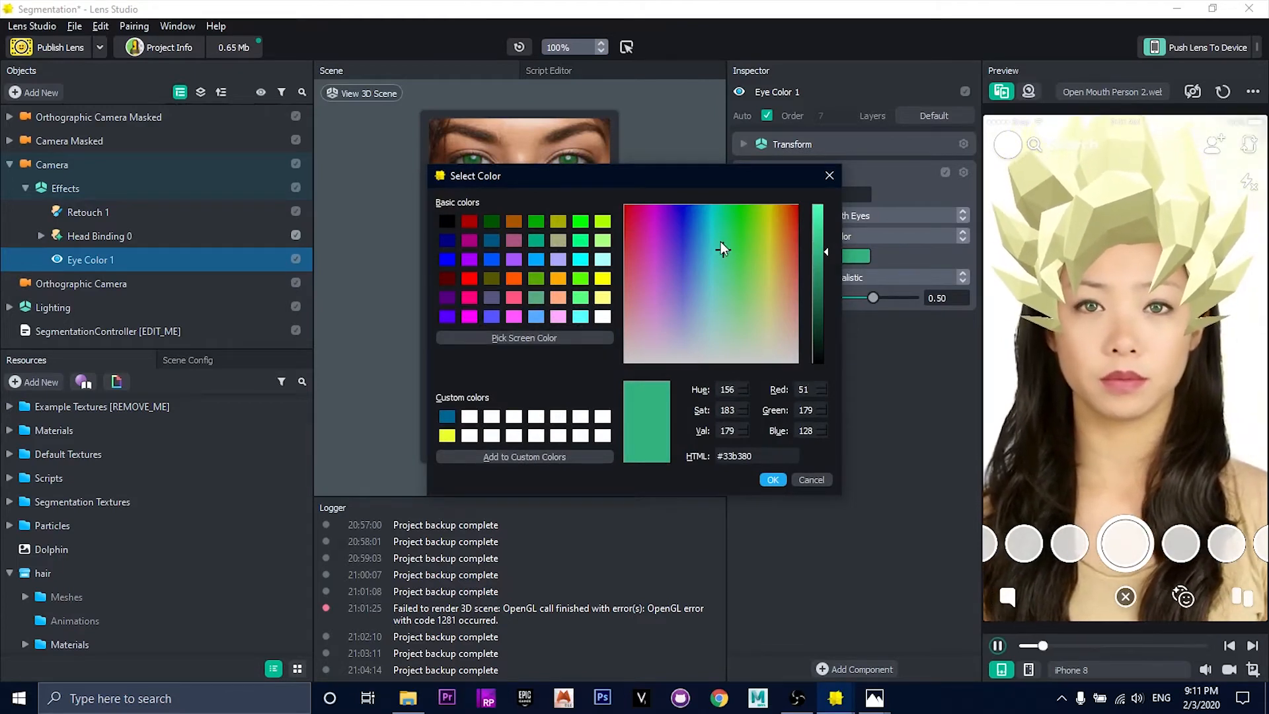
{"action": "left_click_drag", "start_coordinate": [720, 242], "coordinate": [716, 240]}
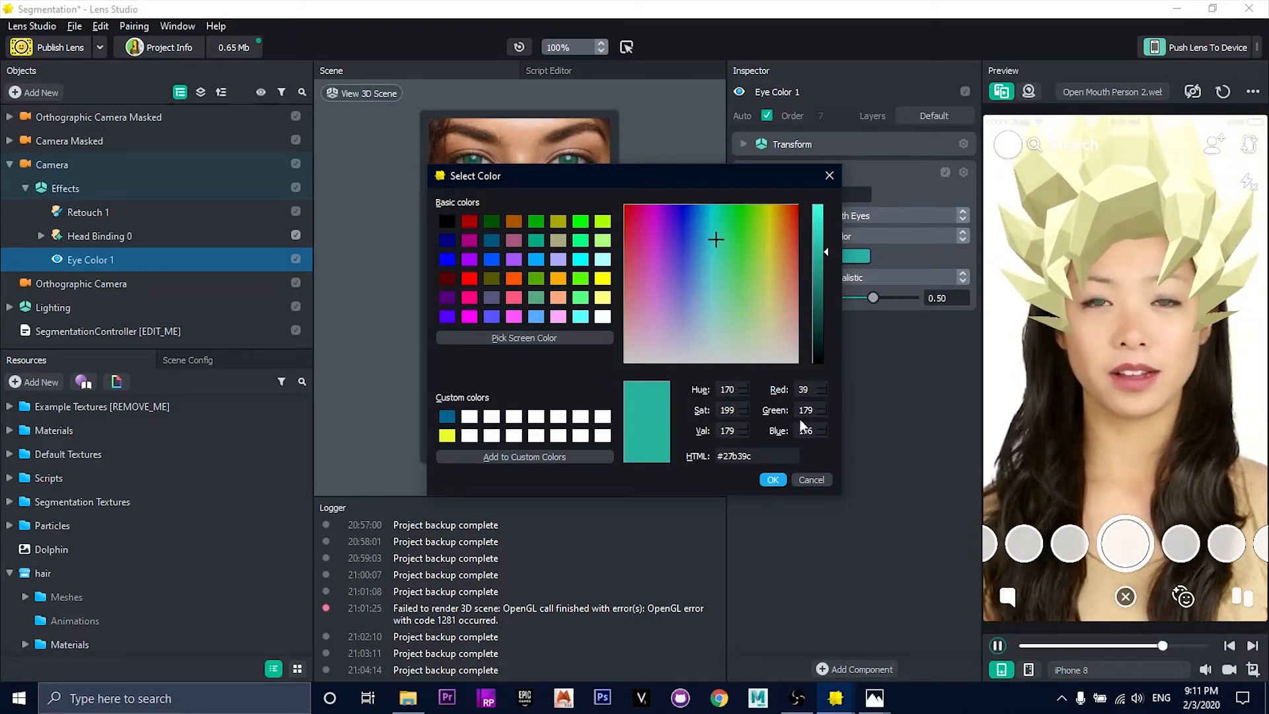
{"action": "left_click", "coordinate": [812, 481]}
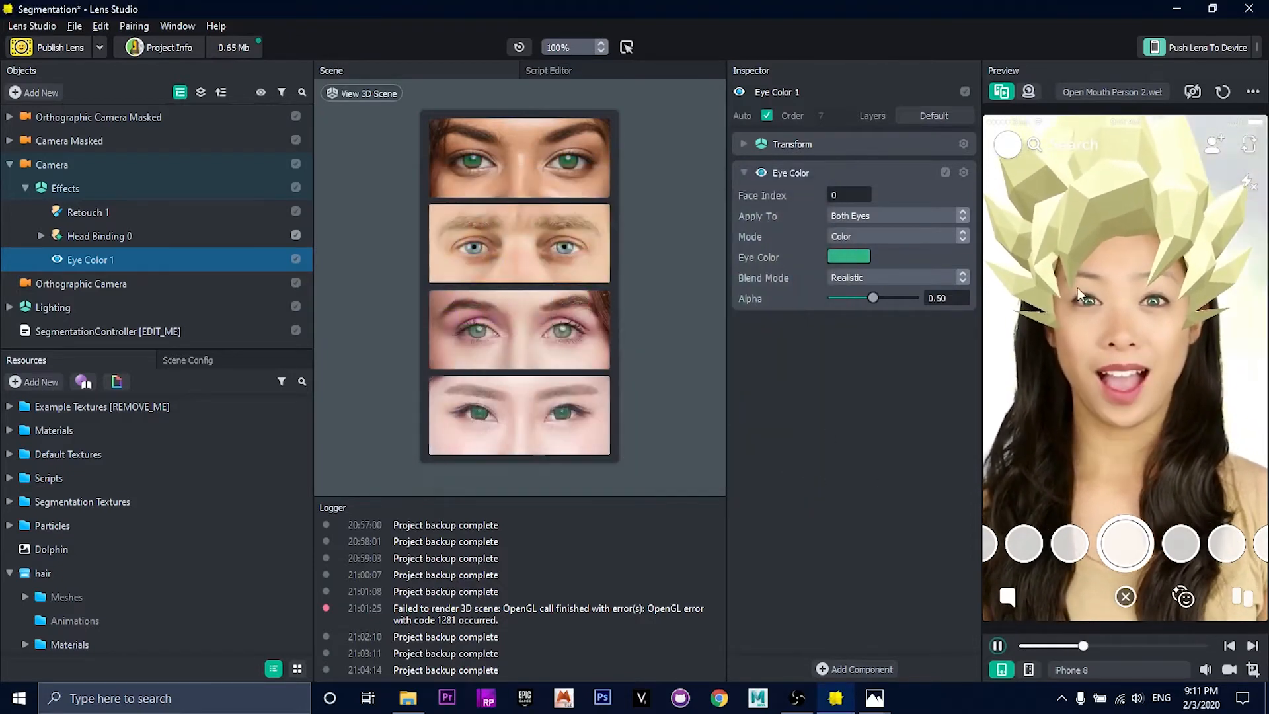
{"action": "left_click", "coordinate": [851, 236]}
{"action": "left_click", "coordinate": [792, 205]}
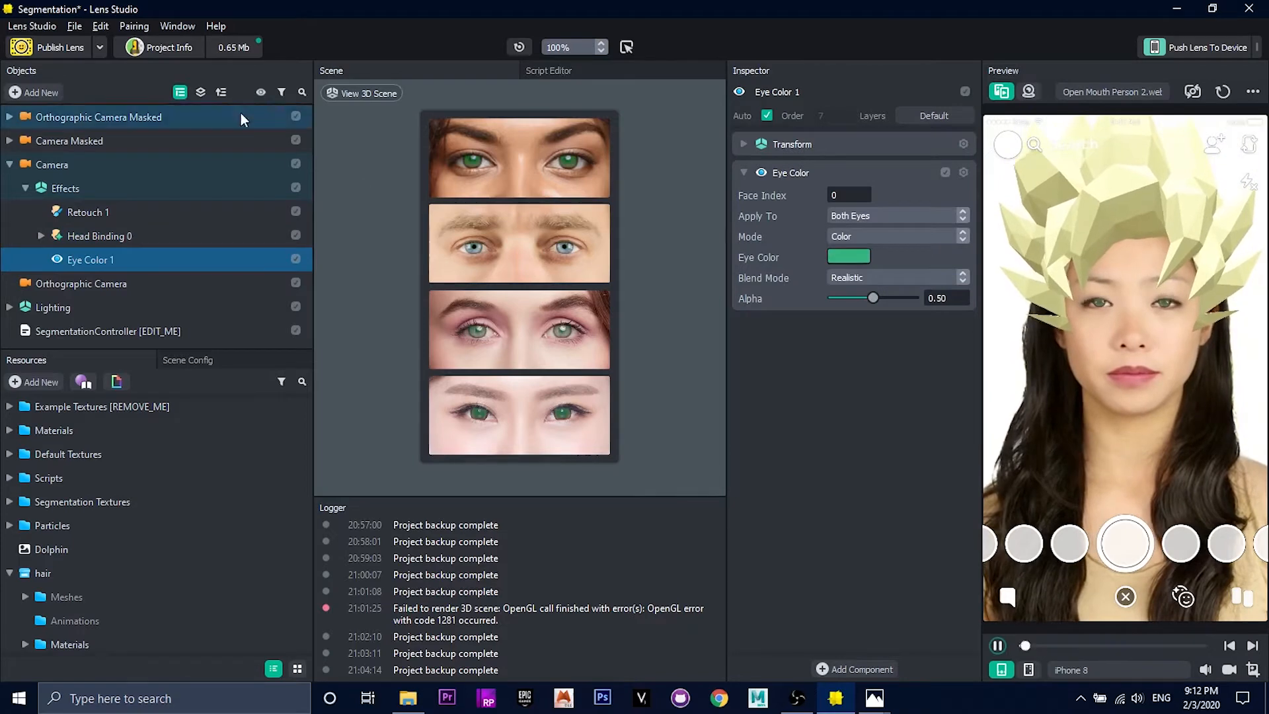
Step: Add a Face Liquify effect and set its left-eye point, Face Liquify 2, to radius 0.70 and intensity 1.20
{"action": "left_click", "coordinate": [28, 91]}
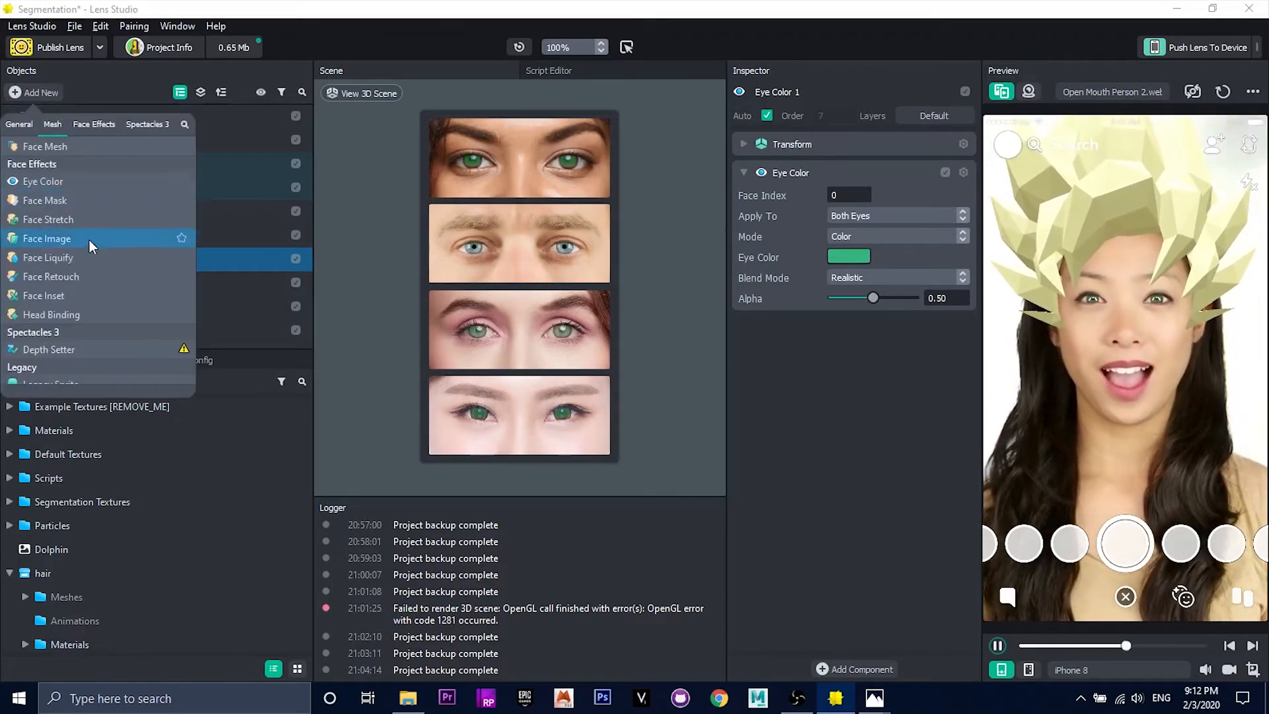
{"action": "left_click", "coordinate": [77, 263]}
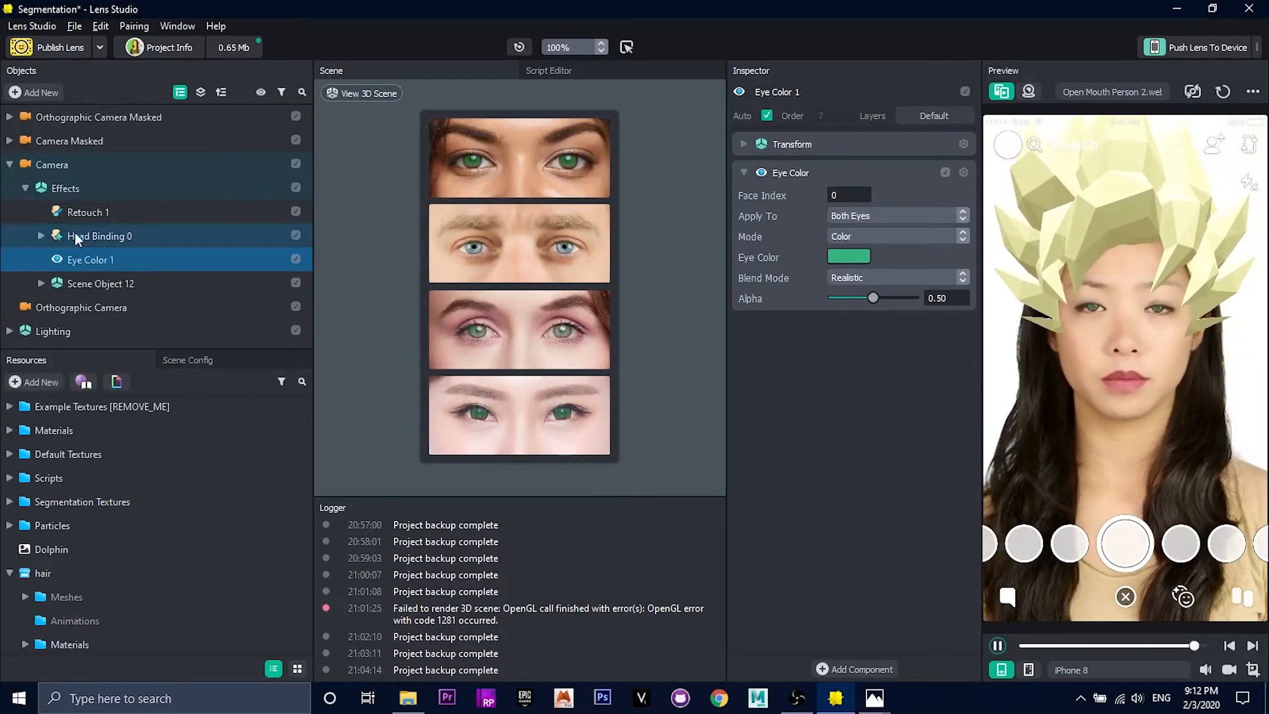
{"action": "left_click", "coordinate": [41, 283]}
{"action": "left_click", "coordinate": [101, 308]}
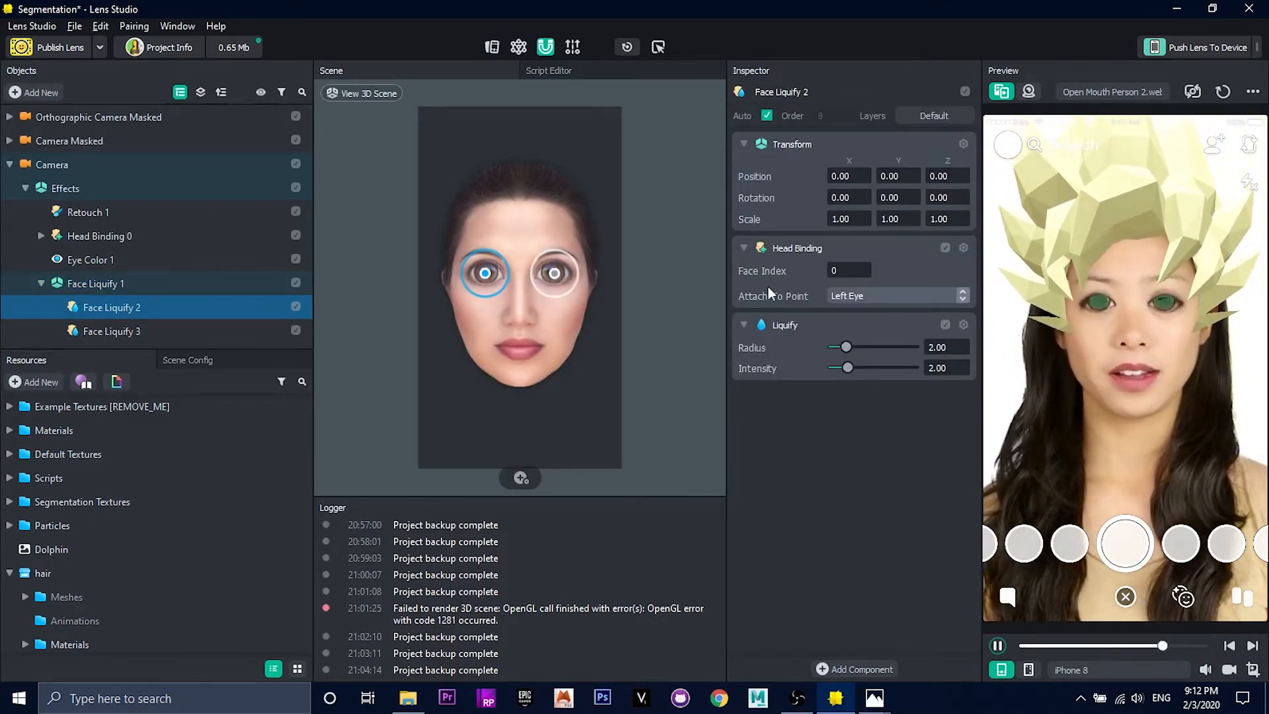
{"action": "mouse_move", "coordinate": [846, 347]}
{"action": "left_mouse_down"}
{"action": "mouse_move", "coordinate": [843, 369]}
{"action": "mouse_move", "coordinate": [834, 345]}
{"action": "mouse_move", "coordinate": [841, 366]}
{"action": "left_mouse_up"}
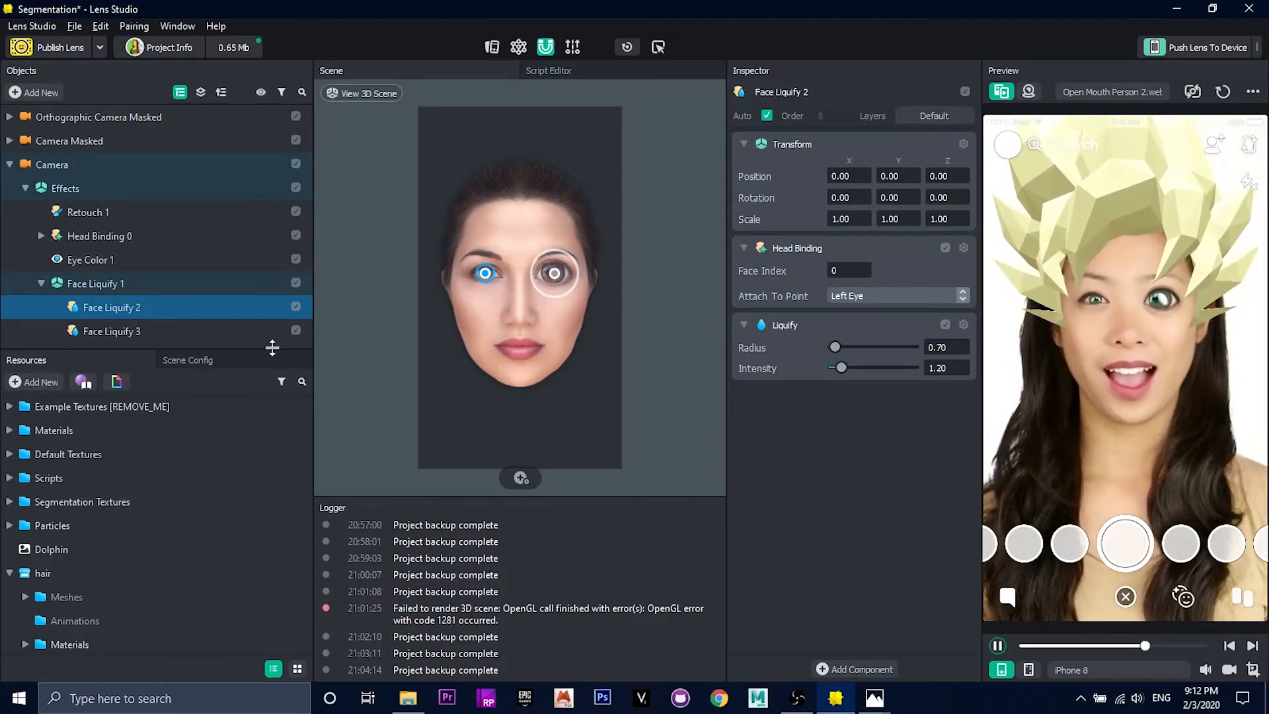
Step: Set the other eye's liquify point, Face Liquify 3, to radius 0.7 and intensity 1.2
{"action": "left_click", "coordinate": [154, 332]}
{"action": "key", "text": "BackSpace"}
{"action": "key", "text": "BackSpace"}
{"action": "key", "text": "BackSpace"}
{"action": "key", "text": "BackSpace"}
{"action": "type", "text": ".7"}
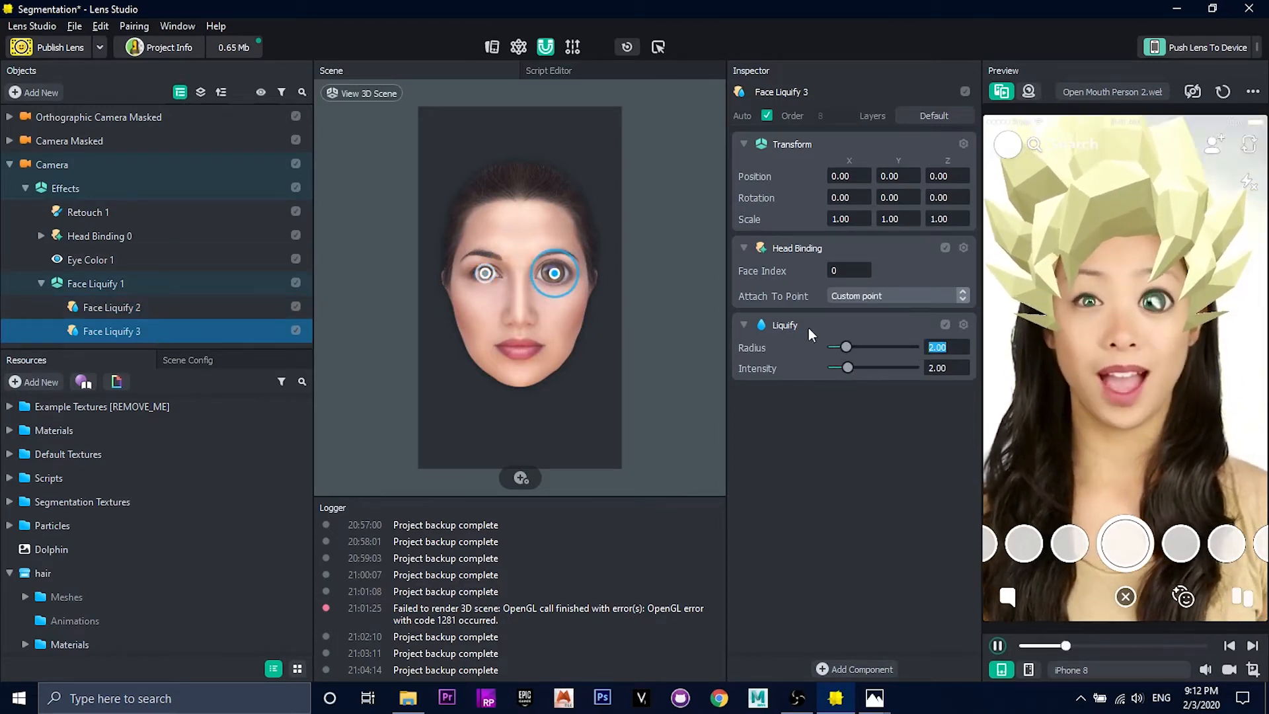
{"action": "key", "text": "Return"}
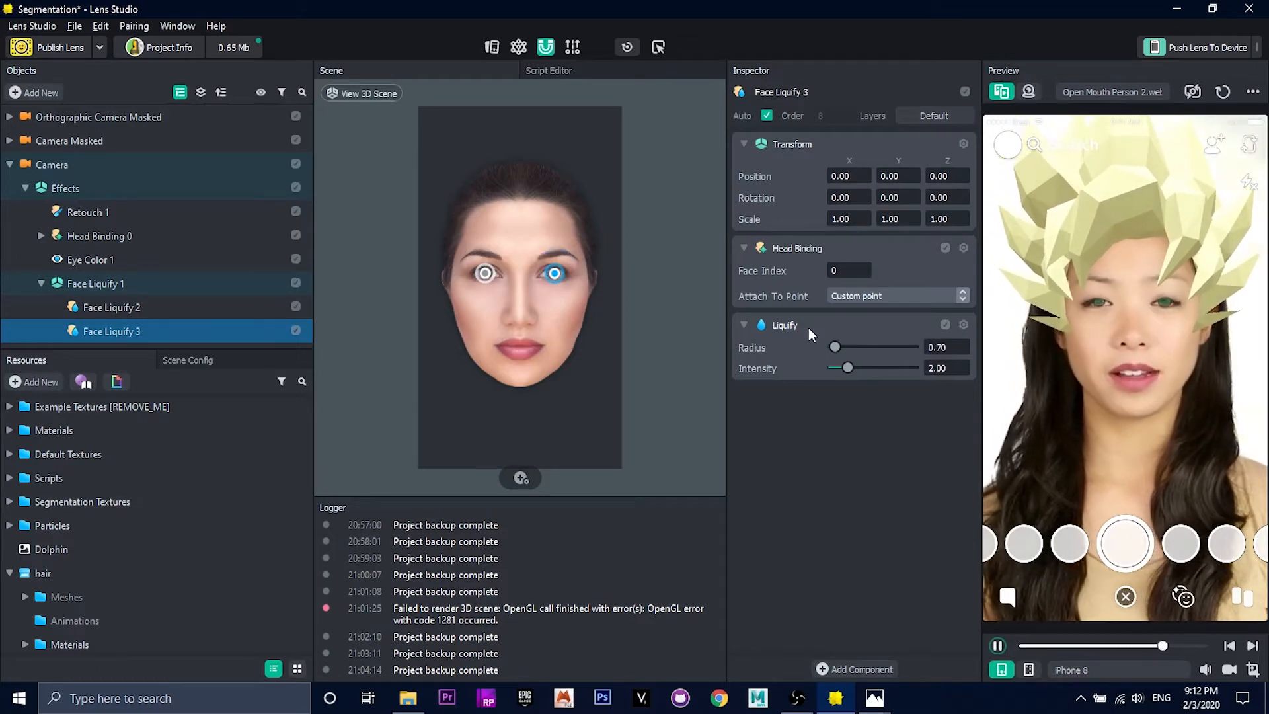
{"action": "left_click", "coordinate": [950, 368]}
{"action": "key", "text": "BackSpace"}
{"action": "key", "text": "BackSpace"}
{"action": "key", "text": "BackSpace"}
{"action": "key", "text": "BackSpace"}
{"action": "type", "text": "1.2"}
{"action": "key", "text": "Return"}
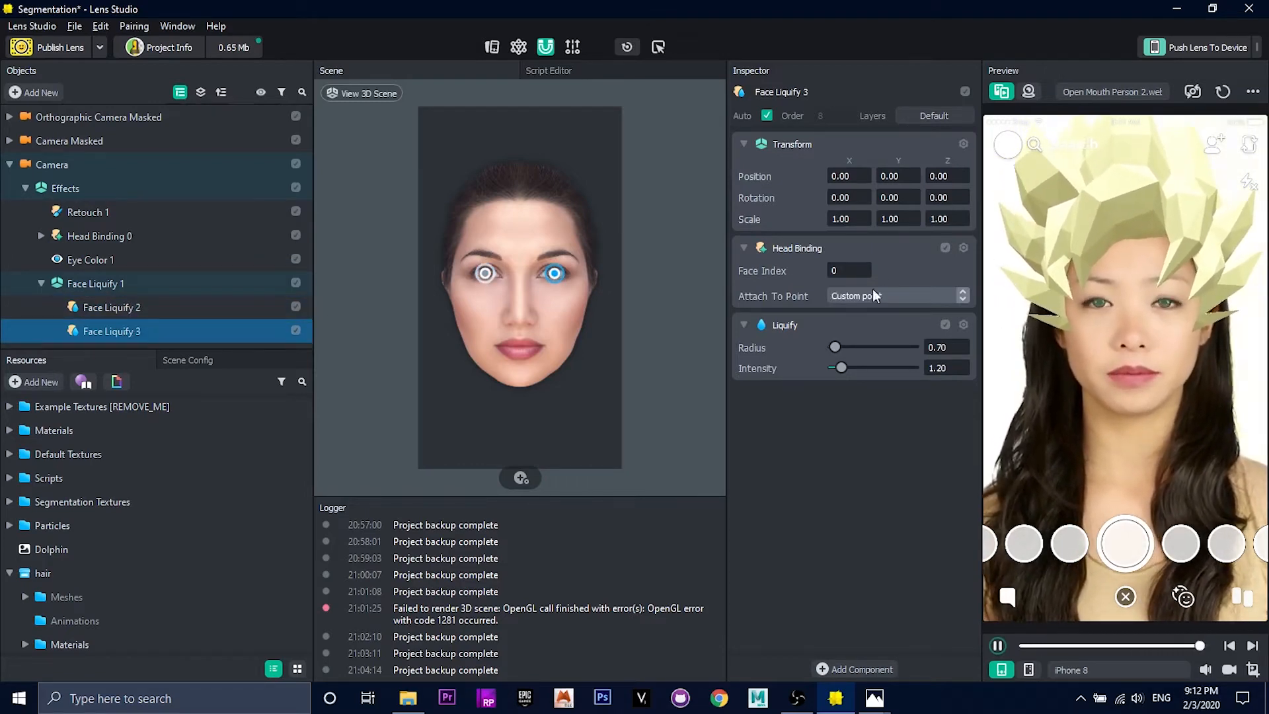
Step: Attach the Face Liquify 3 point to the Right Eye and check the attachment point of Face Liquify 2
{"action": "left_click", "coordinate": [213, 306]}
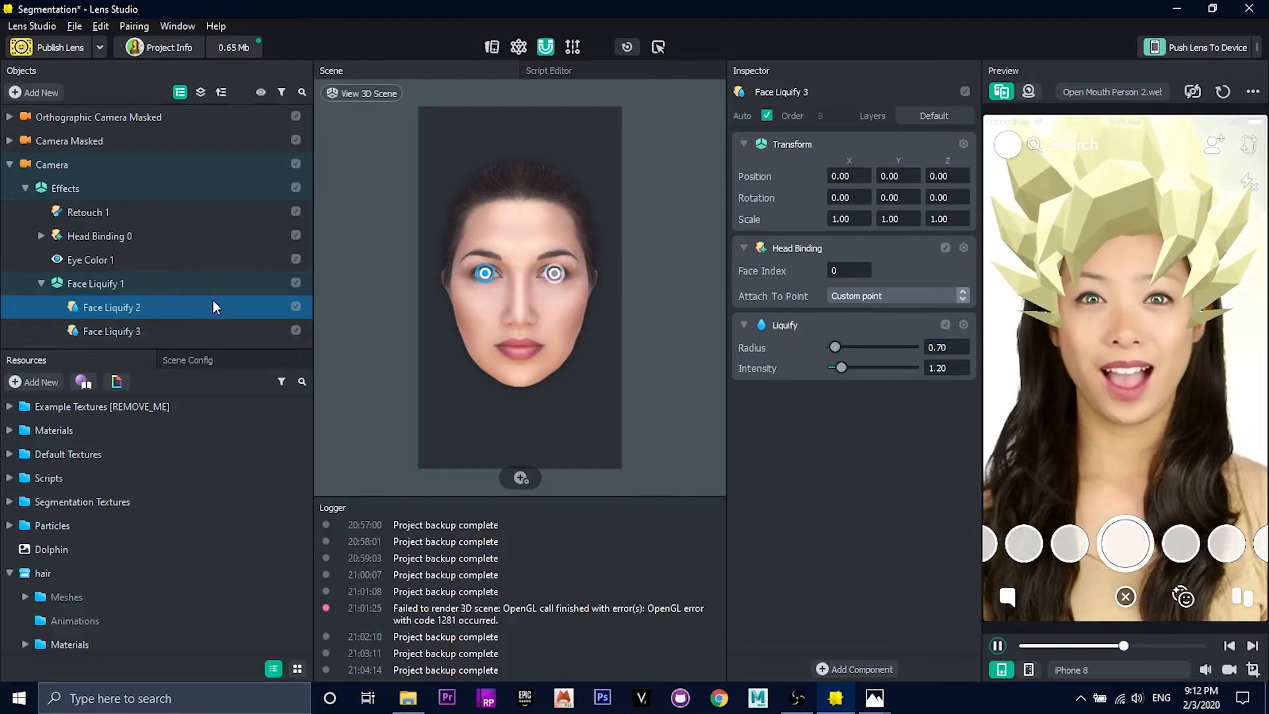
{"action": "left_click", "coordinate": [92, 331]}
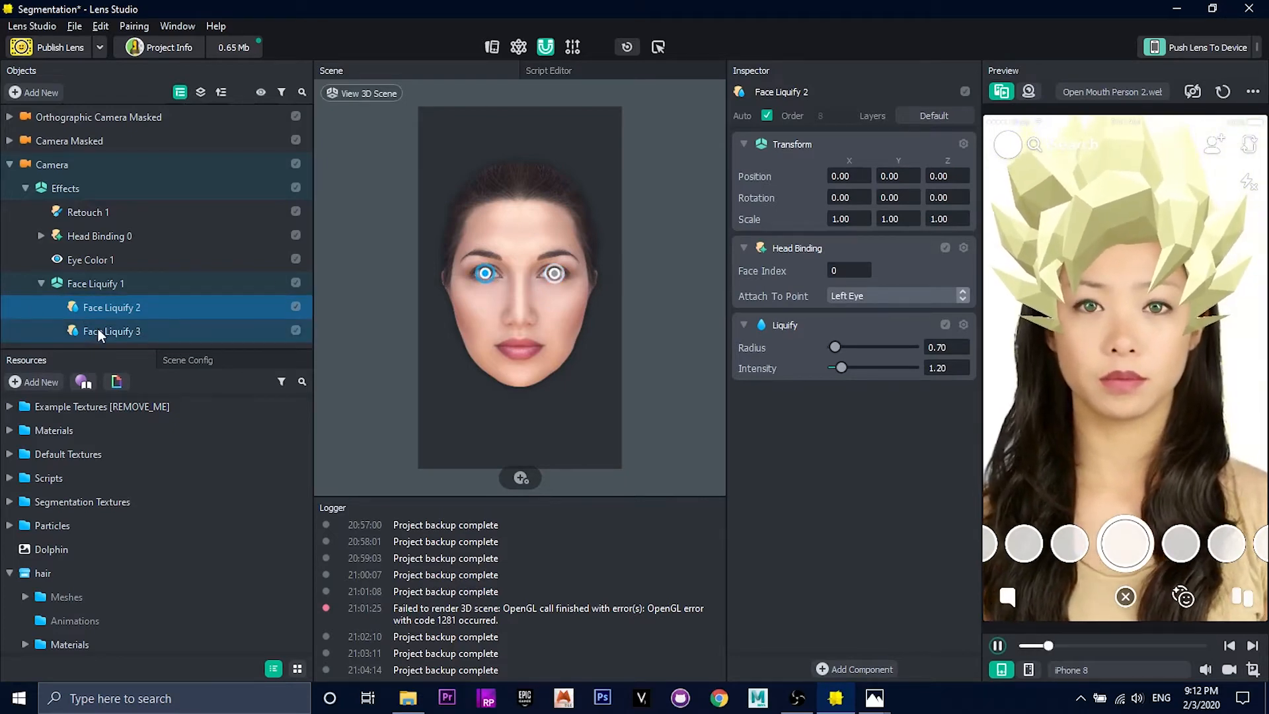
{"action": "left_click", "coordinate": [859, 295]}
{"action": "left_click", "coordinate": [879, 281]}
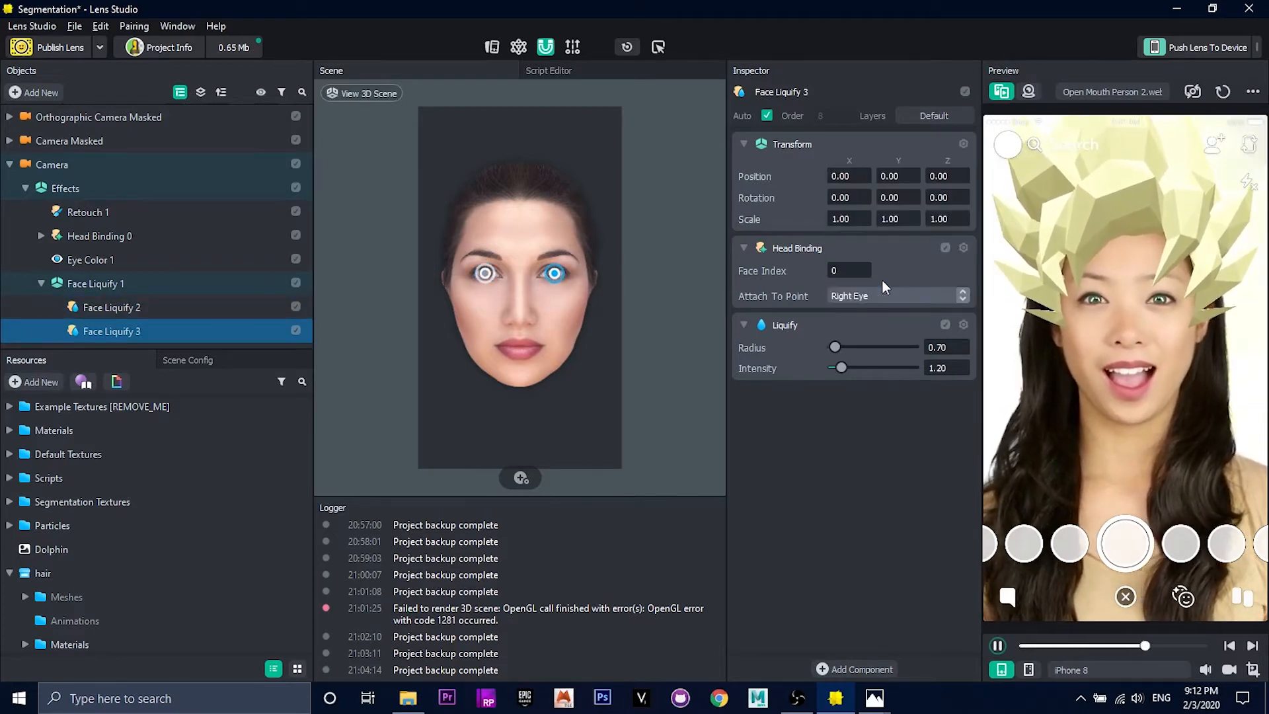
{"action": "left_click", "coordinate": [133, 308]}
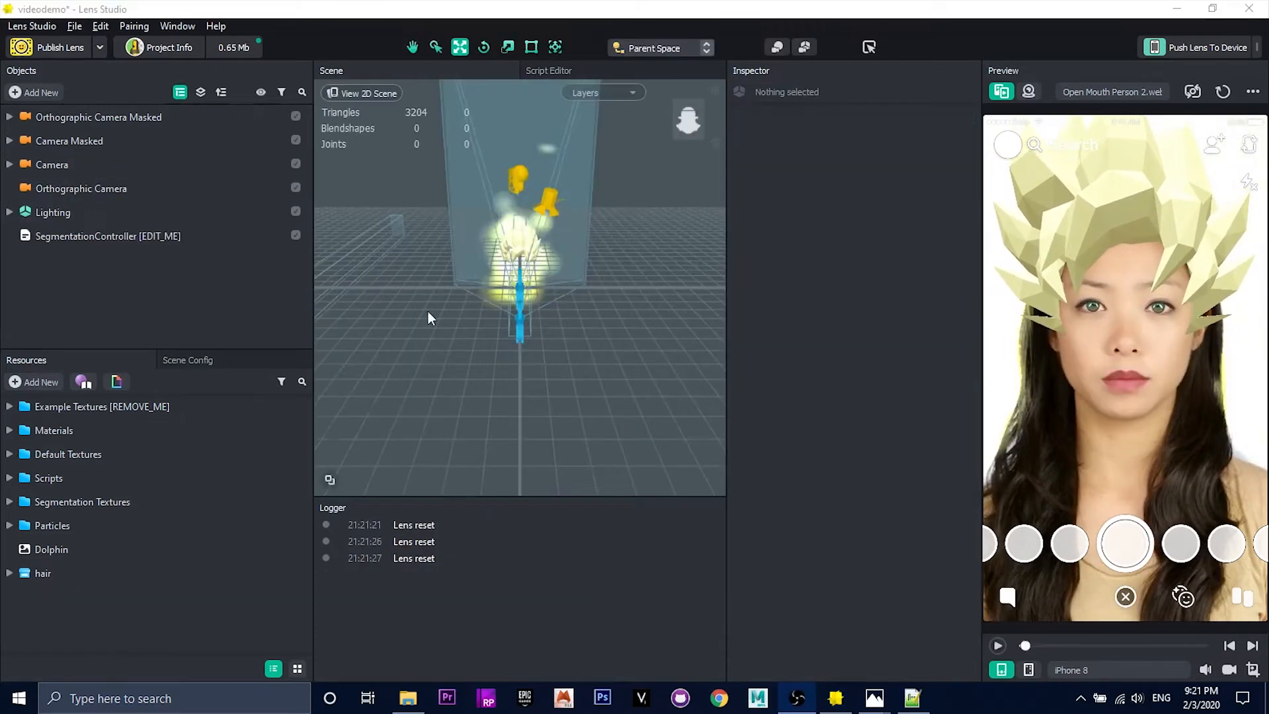
Step: Play the lens preview briefly and pause it to review the hair and eye effects
{"action": "left_click", "coordinate": [114, 568]}
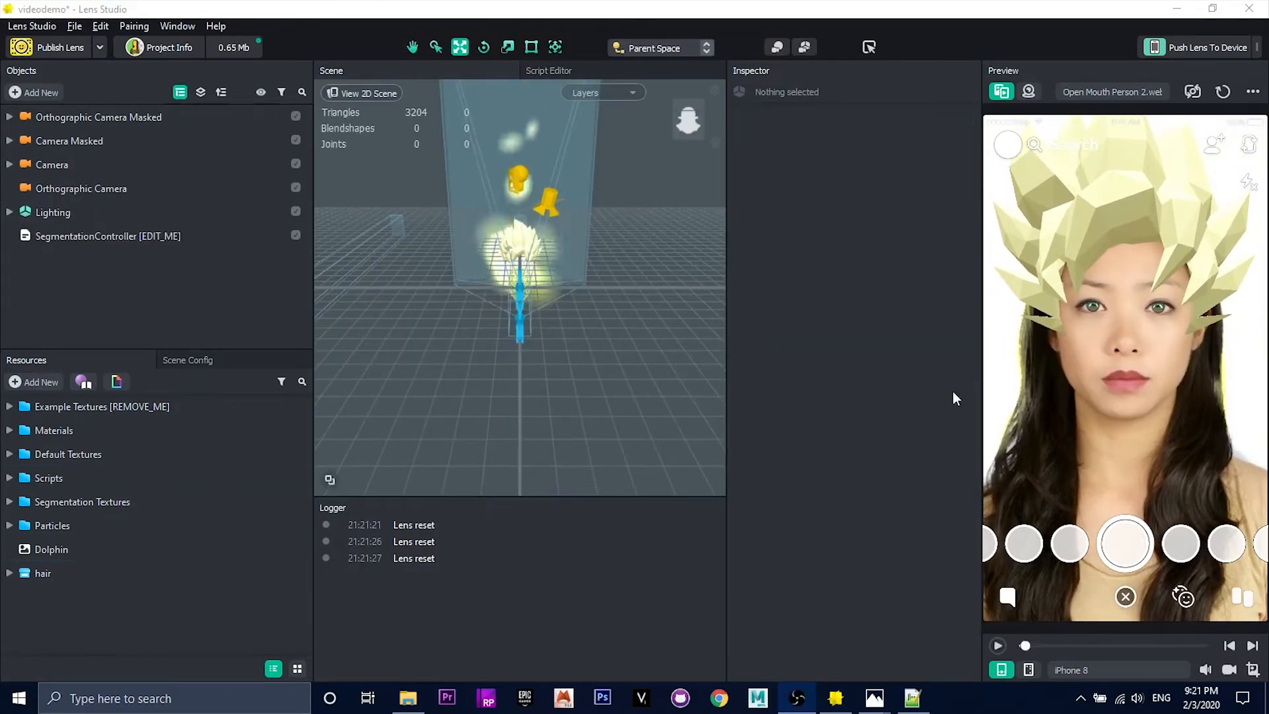
{"action": "left_click", "coordinate": [999, 646]}
{"action": "left_click", "coordinate": [998, 645]}
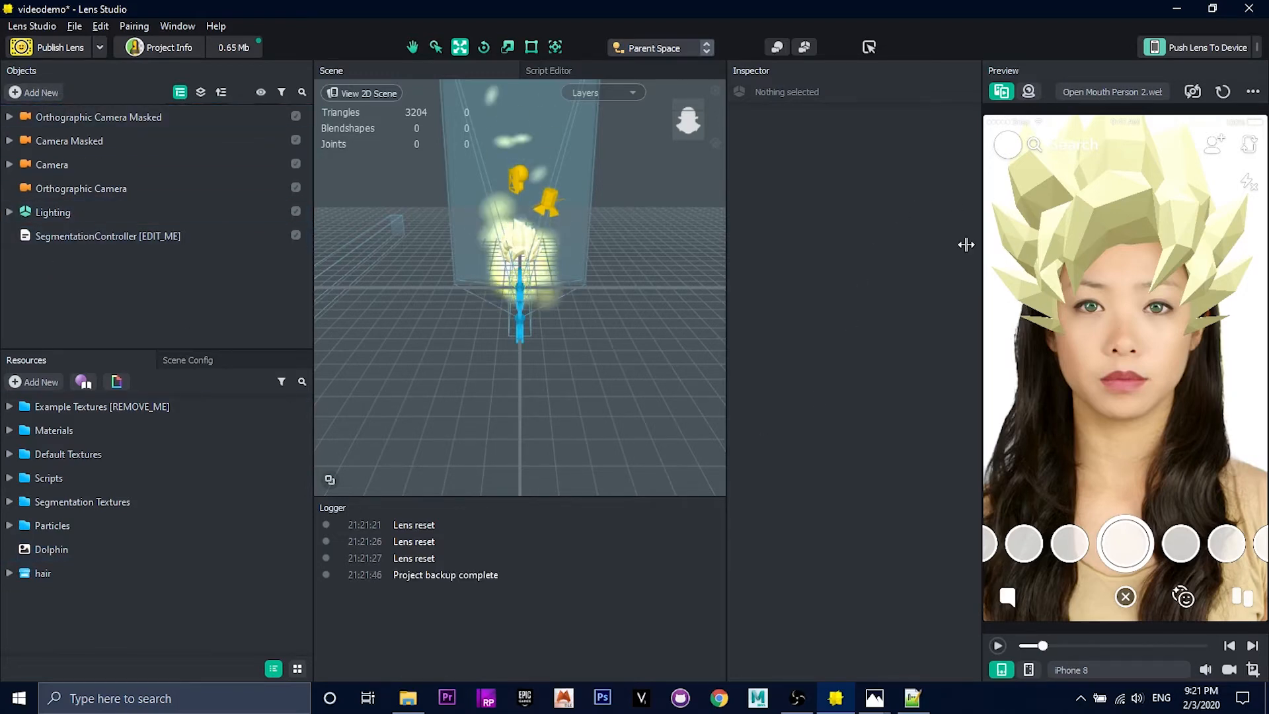
Step: Add an empty scene object named InteractionManager and nest the SegmentationController [EDIT_ME] object under it
{"action": "left_click", "coordinate": [37, 87]}
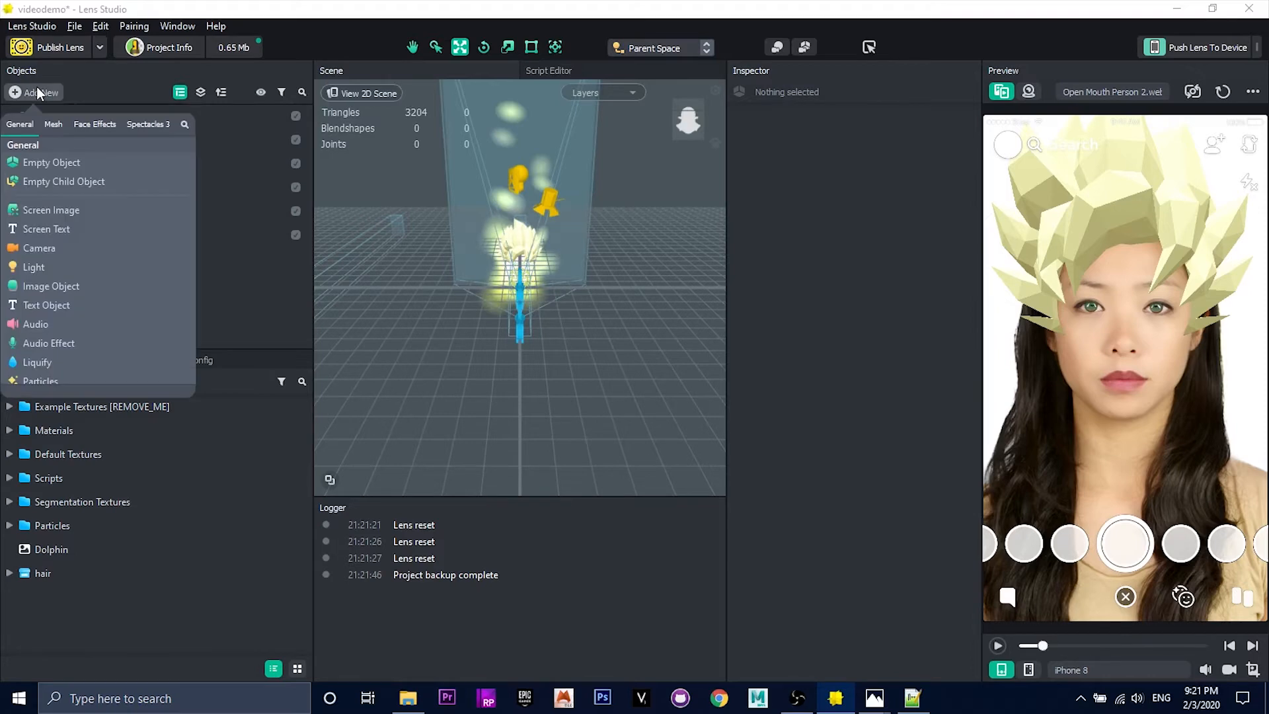
{"action": "left_click", "coordinate": [34, 165]}
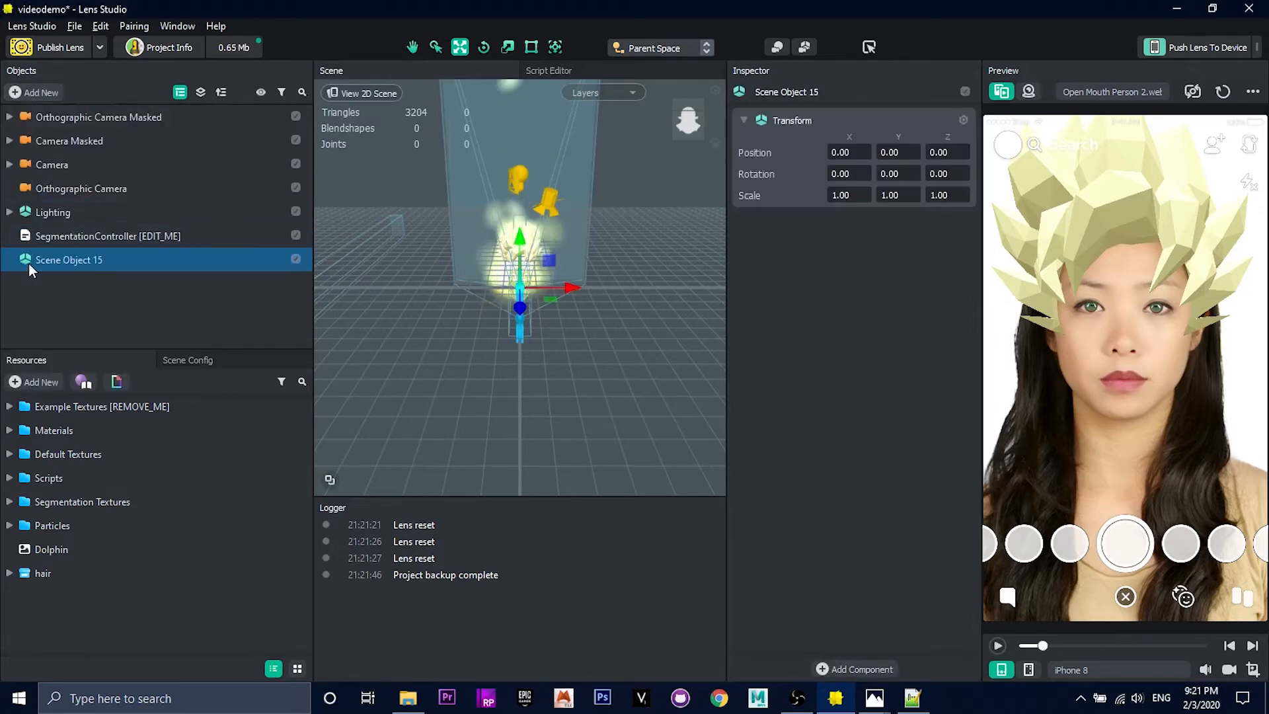
{"action": "double_click", "coordinate": [54, 262]}
{"action": "type", "text": "InteractionManager"}
{"action": "key", "text": "Return"}
{"action": "mouse_move", "coordinate": [71, 236]}
{"action": "left_mouse_down"}
{"action": "mouse_move", "coordinate": [117, 228]}
{"action": "mouse_move", "coordinate": [85, 237]}
{"action": "mouse_move", "coordinate": [86, 257]}
{"action": "left_mouse_up"}
{"action": "left_click", "coordinate": [43, 238]}
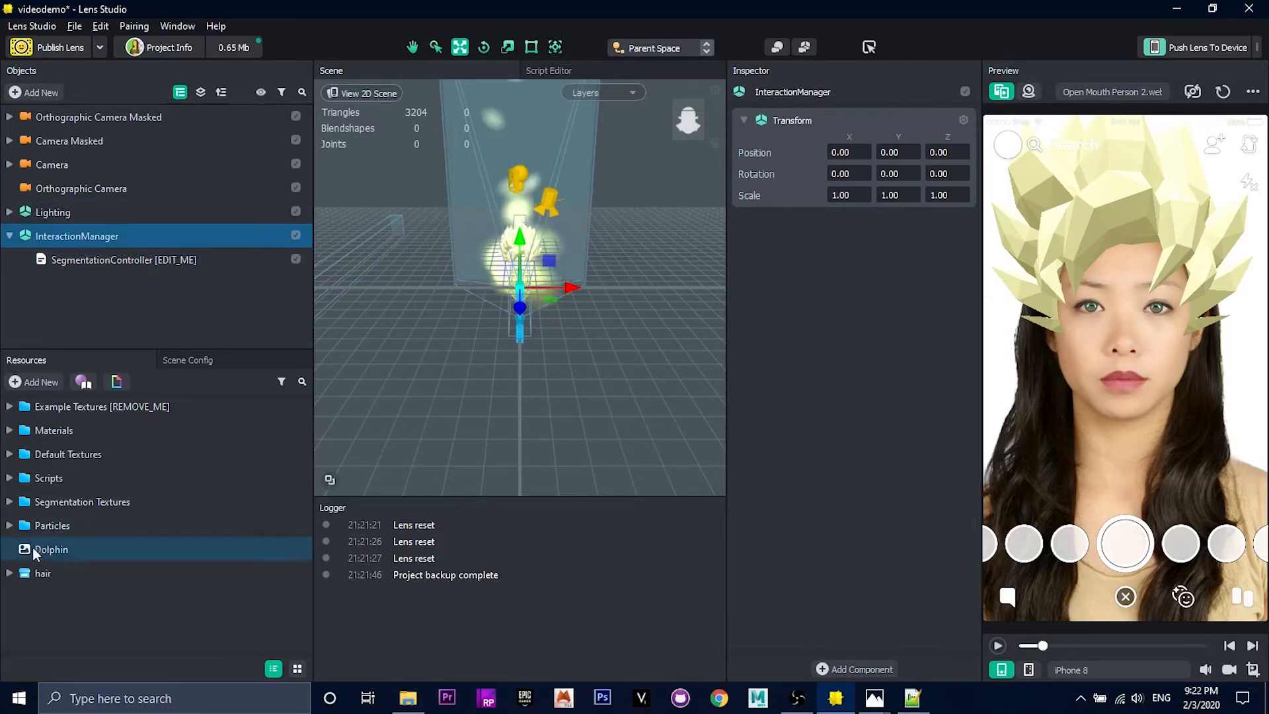
Step: Create a script resource named InteractionManager and attach it to the InteractionManager scene object
{"action": "left_click", "coordinate": [39, 382]}
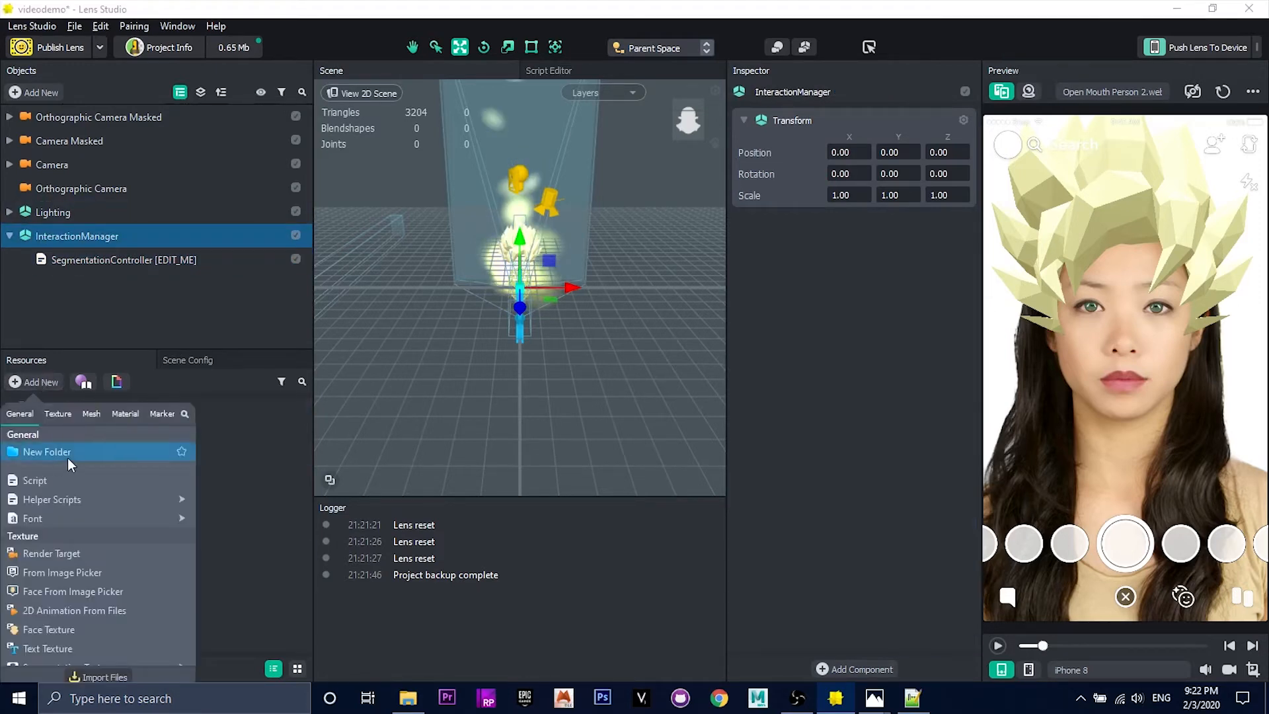
{"action": "left_click", "coordinate": [82, 477]}
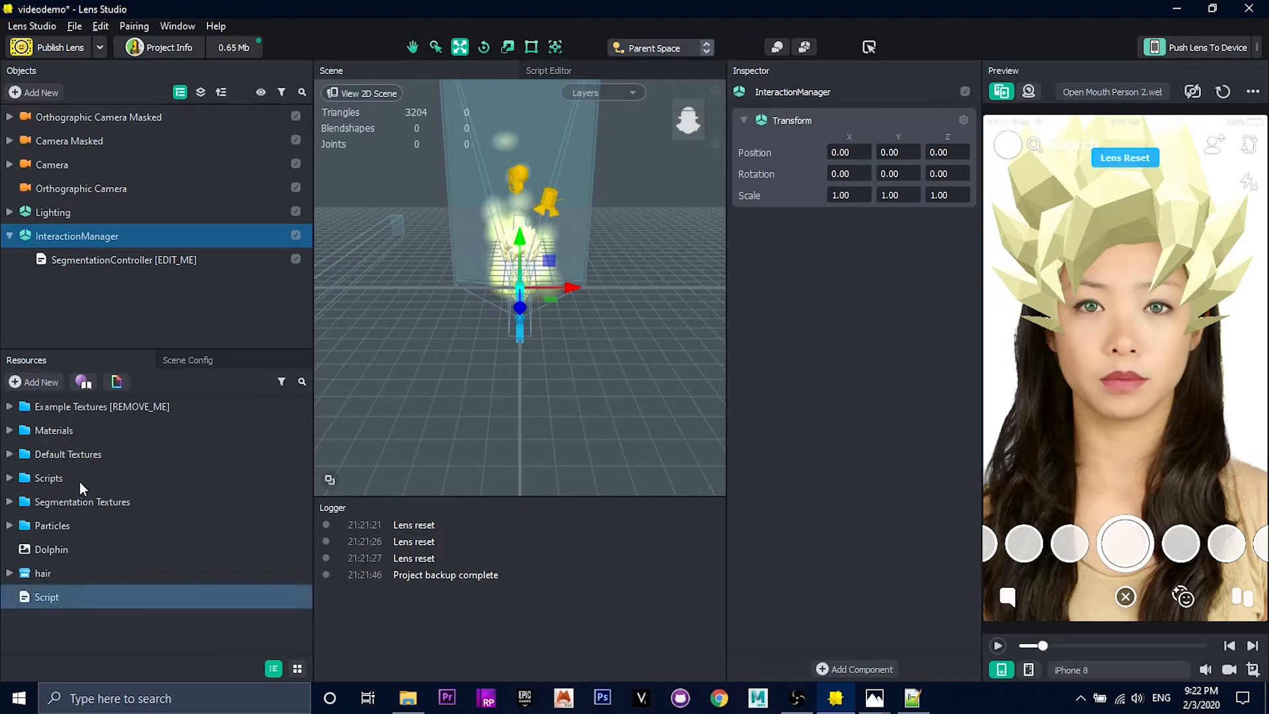
{"action": "left_click", "coordinate": [73, 593]}
{"action": "left_click", "coordinate": [48, 597]}
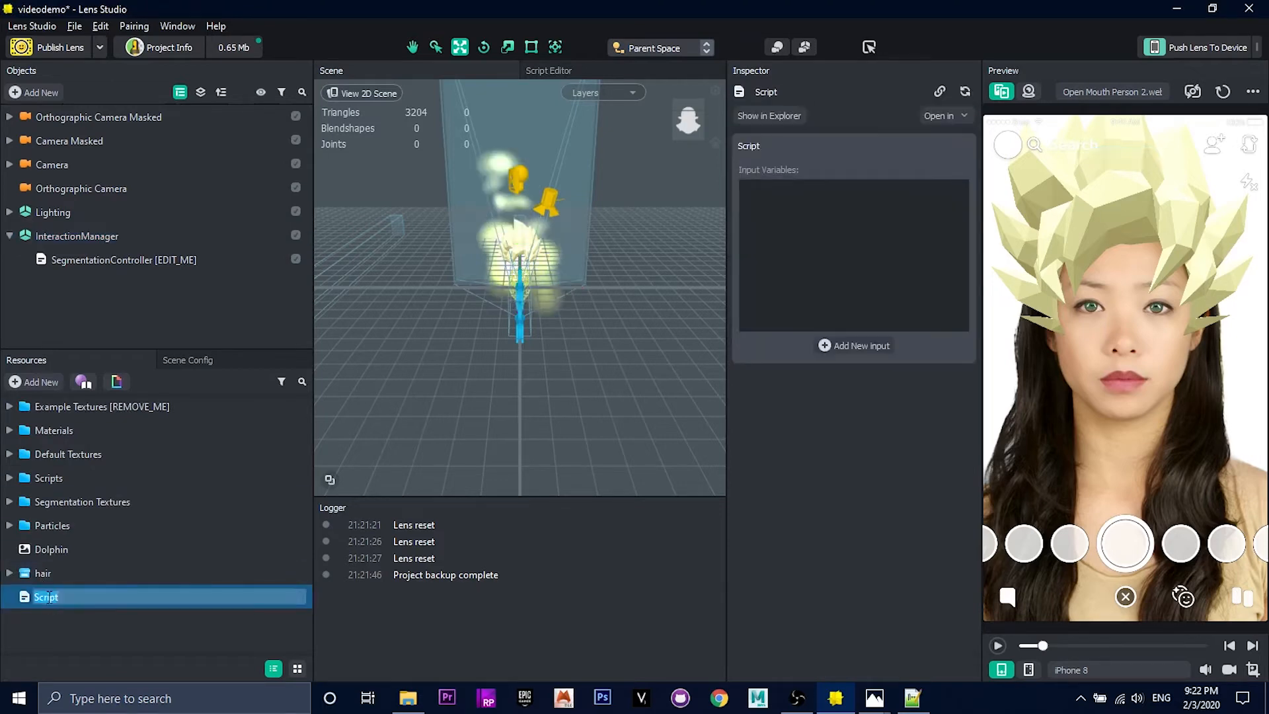
{"action": "type", "text": "InteractionManager"}
{"action": "key", "text": "Return"}
{"action": "left_click_drag", "start_coordinate": [48, 597], "coordinate": [833, 402]}
{"action": "left_click", "coordinate": [54, 234]}
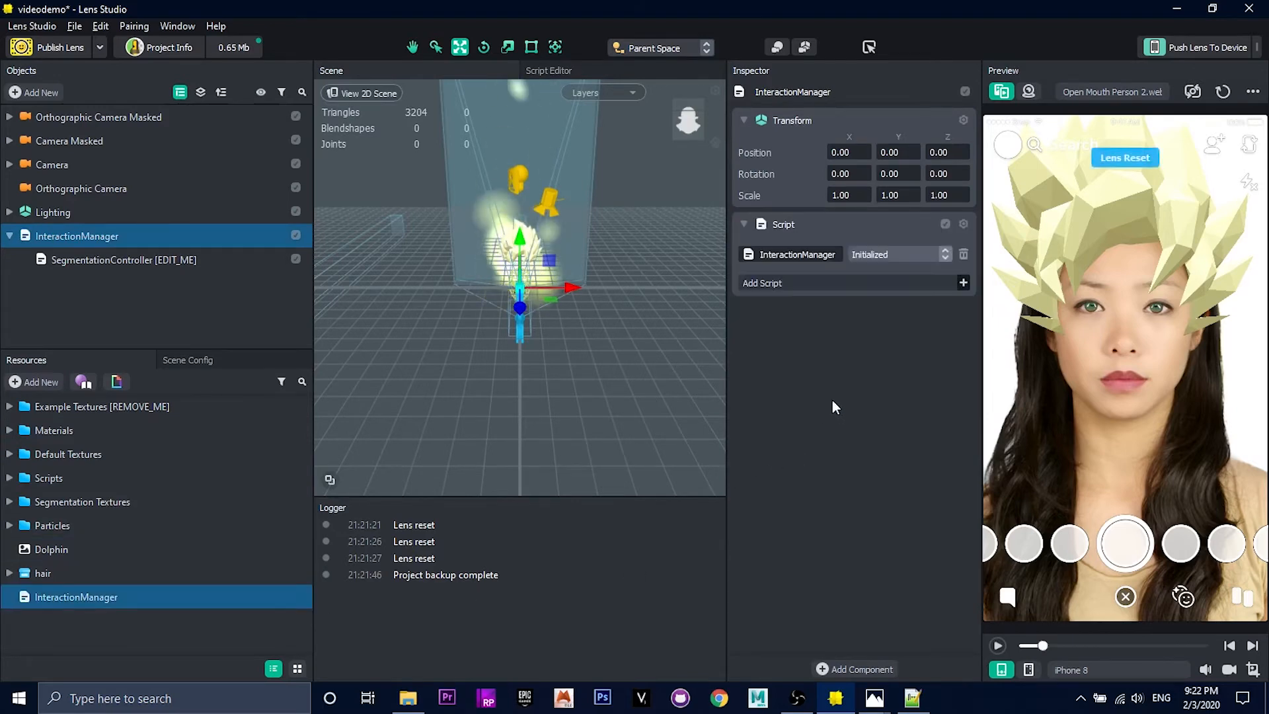
Step: Open the InteractionManager script for editing in the Script Editor
{"action": "left_click", "coordinate": [49, 598]}
{"action": "left_click", "coordinate": [49, 597]}
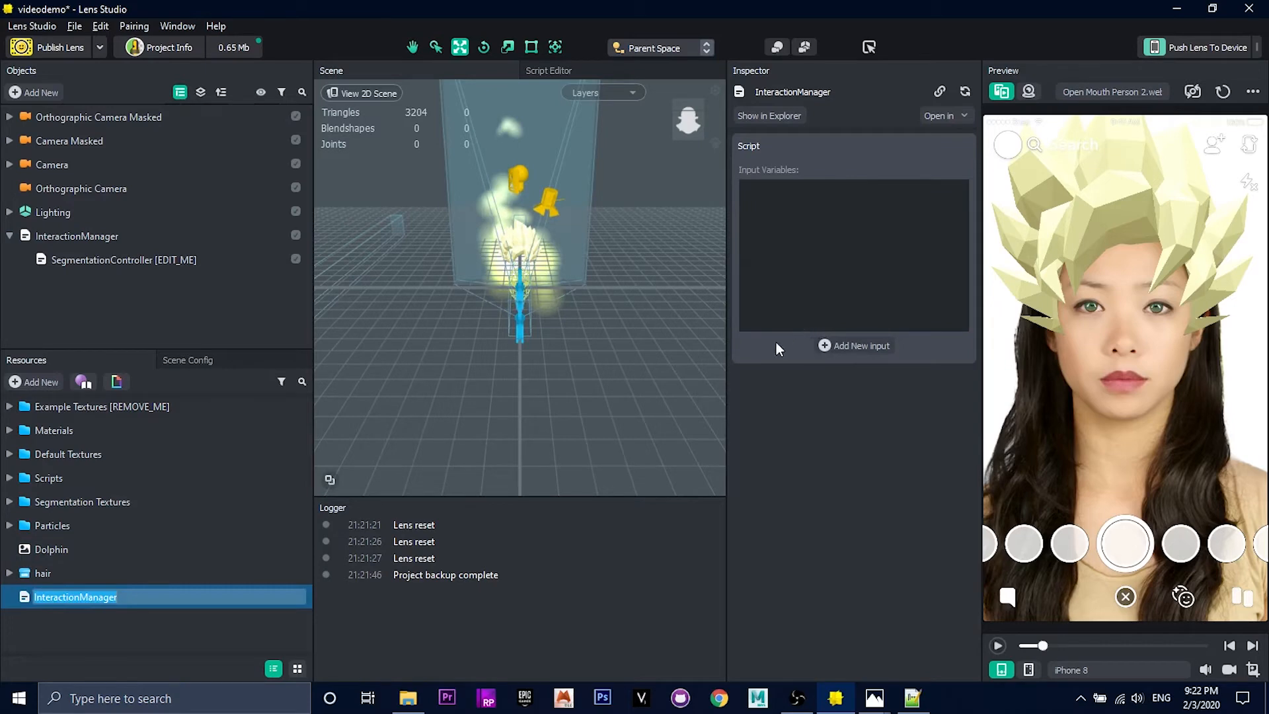
{"action": "left_click", "coordinate": [565, 70]}
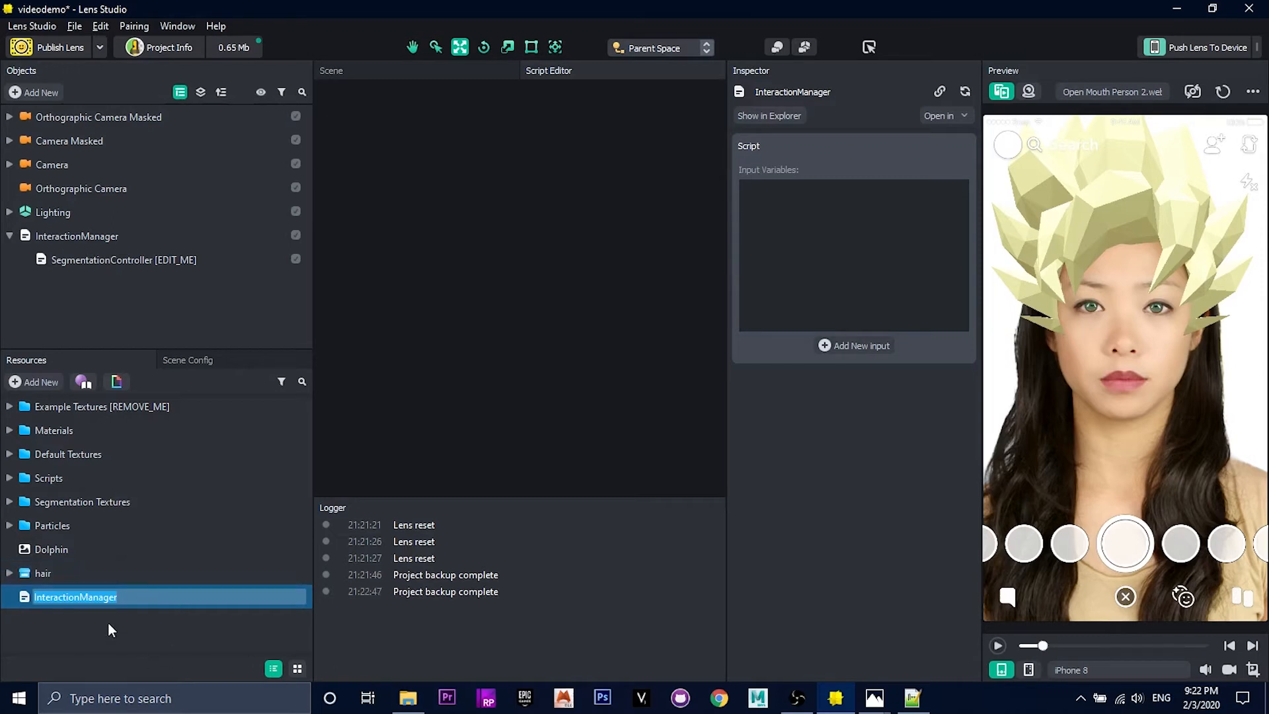
{"action": "left_click", "coordinate": [49, 611]}
{"action": "double_click", "coordinate": [74, 598]}
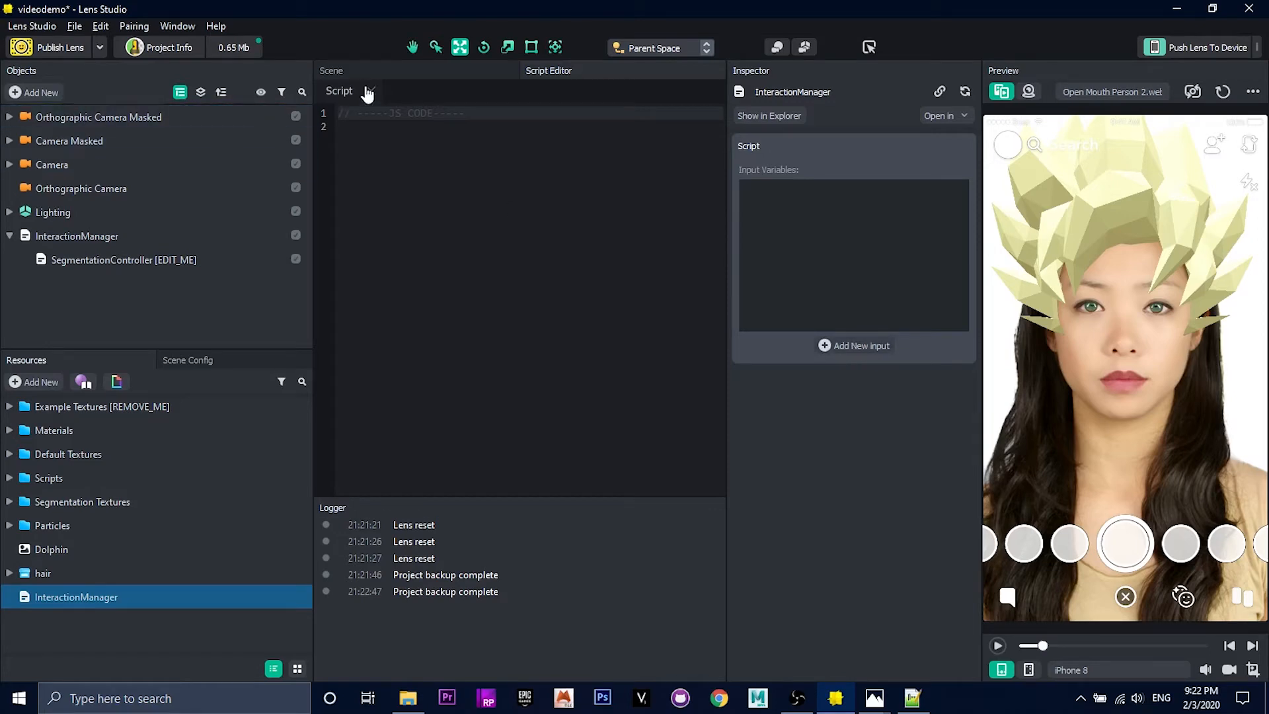
Step: Return to the scene and switch Orthographic Camera Masked off and on to see which elements it controls
{"action": "left_click", "coordinate": [396, 74]}
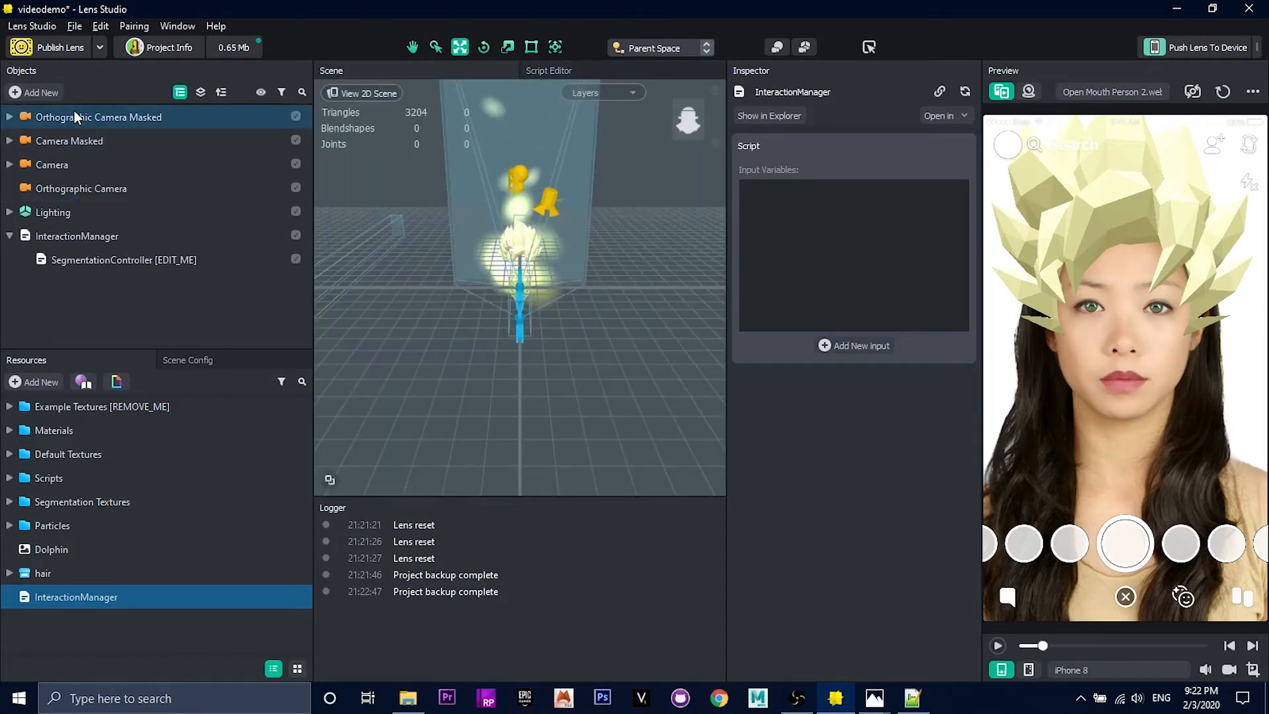
{"action": "left_click", "coordinate": [174, 123]}
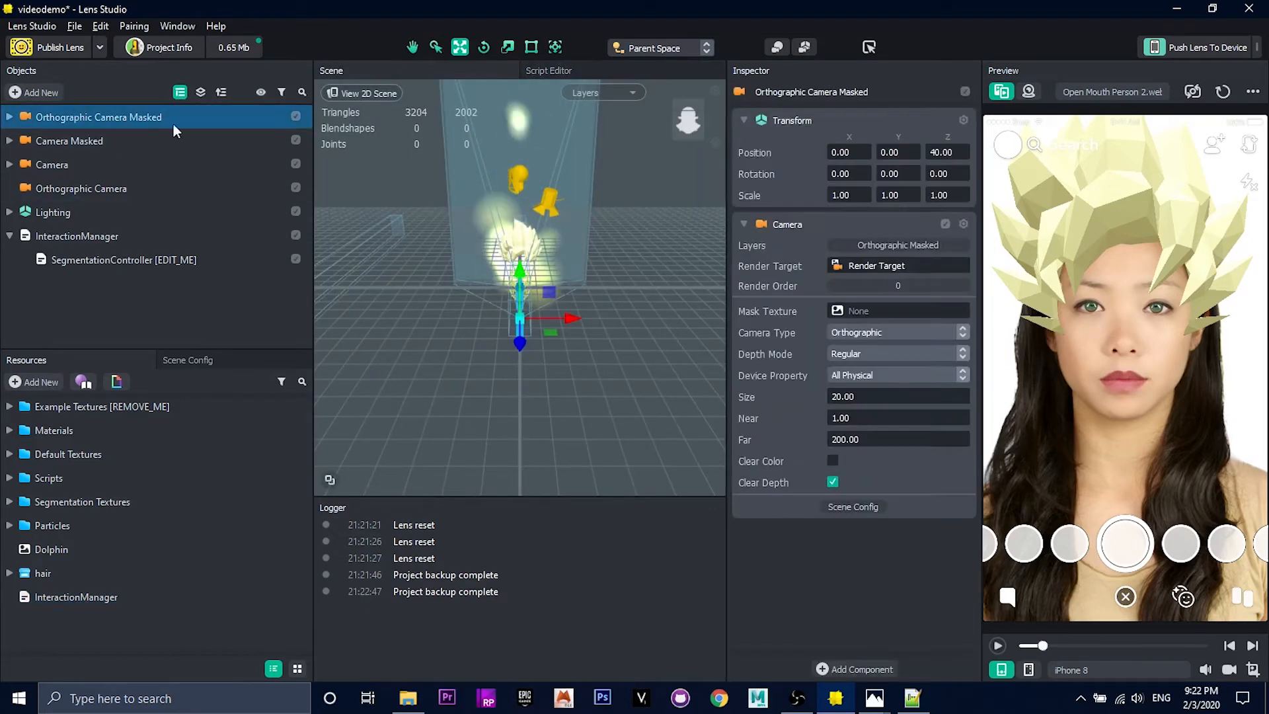
{"action": "left_click", "coordinate": [295, 117]}
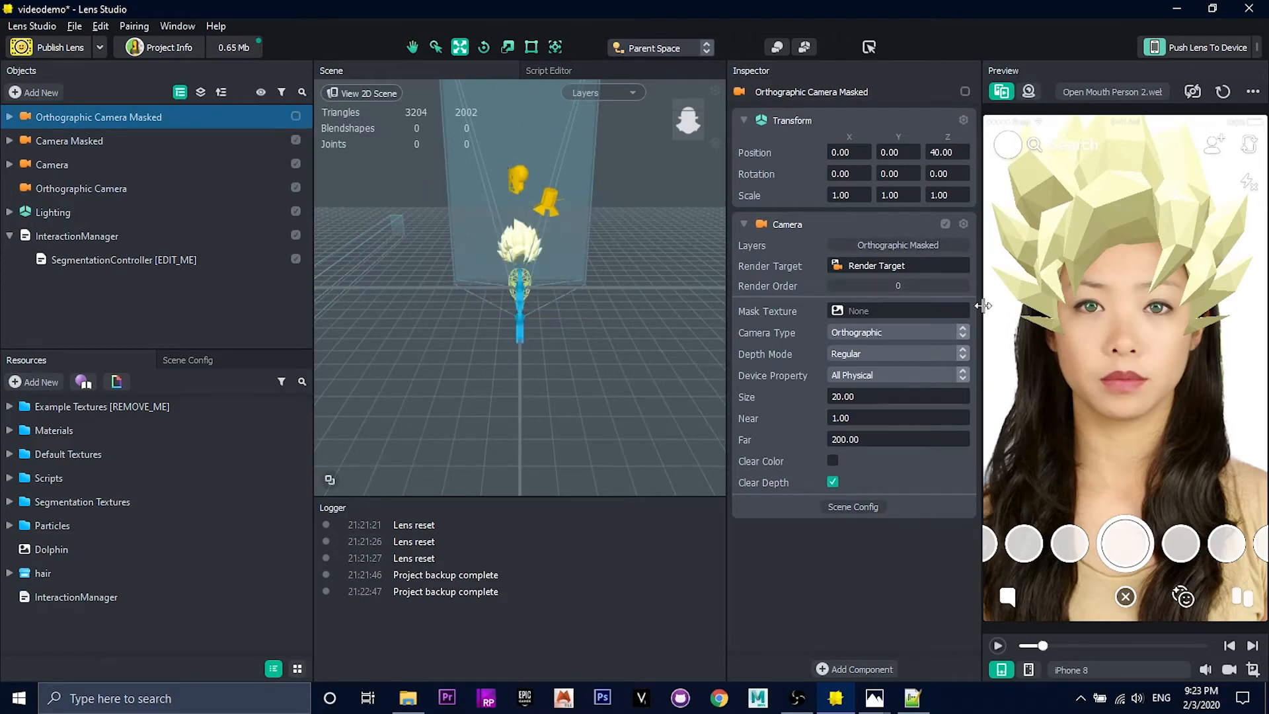
{"action": "left_click", "coordinate": [296, 117]}
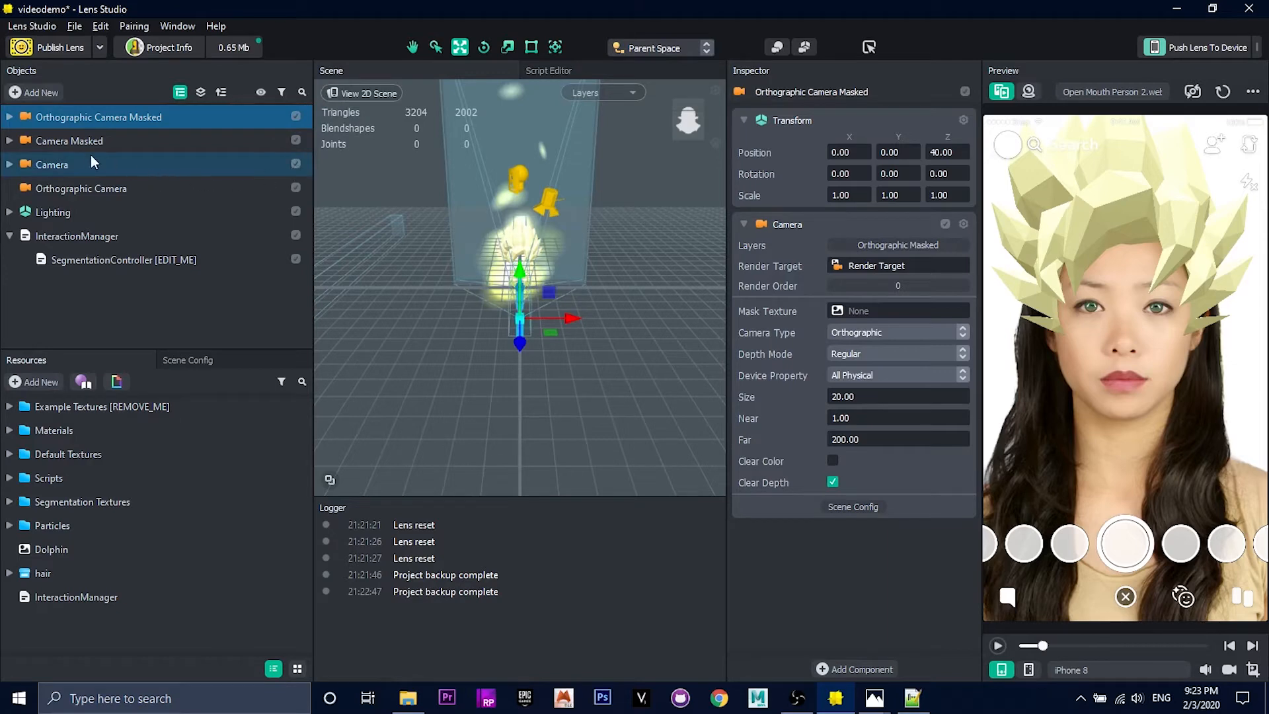
Step: Examine the effects under Camera, and switch Camera off and on to see which elements it controls
{"action": "left_click", "coordinate": [8, 164]}
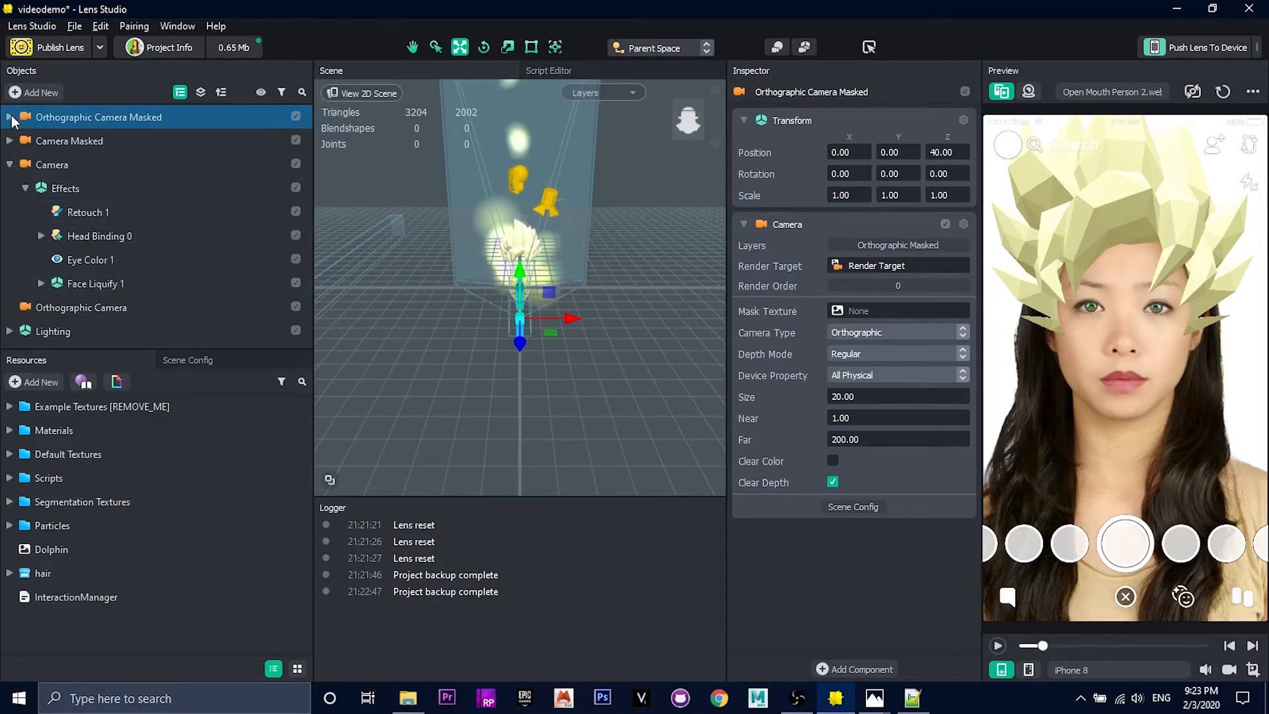
{"action": "left_click", "coordinate": [9, 117]}
{"action": "left_click", "coordinate": [9, 117]}
{"action": "left_click", "coordinate": [9, 165]}
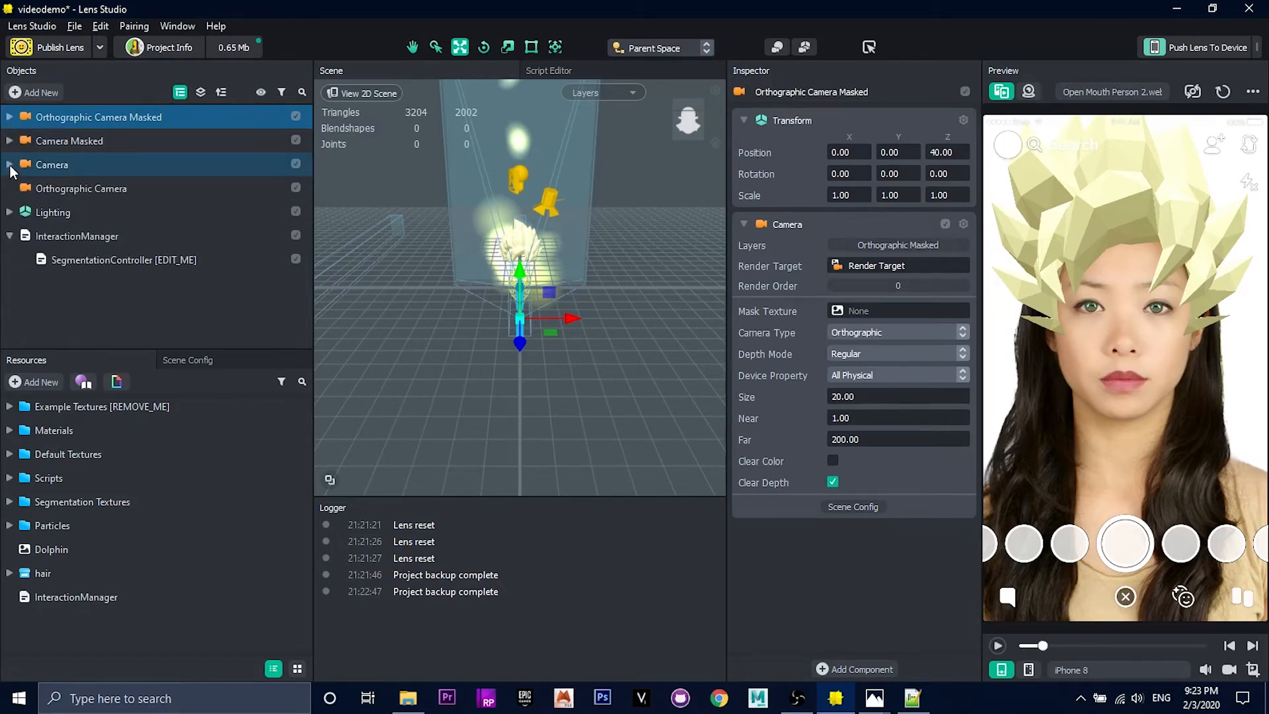
{"action": "left_click", "coordinate": [296, 164]}
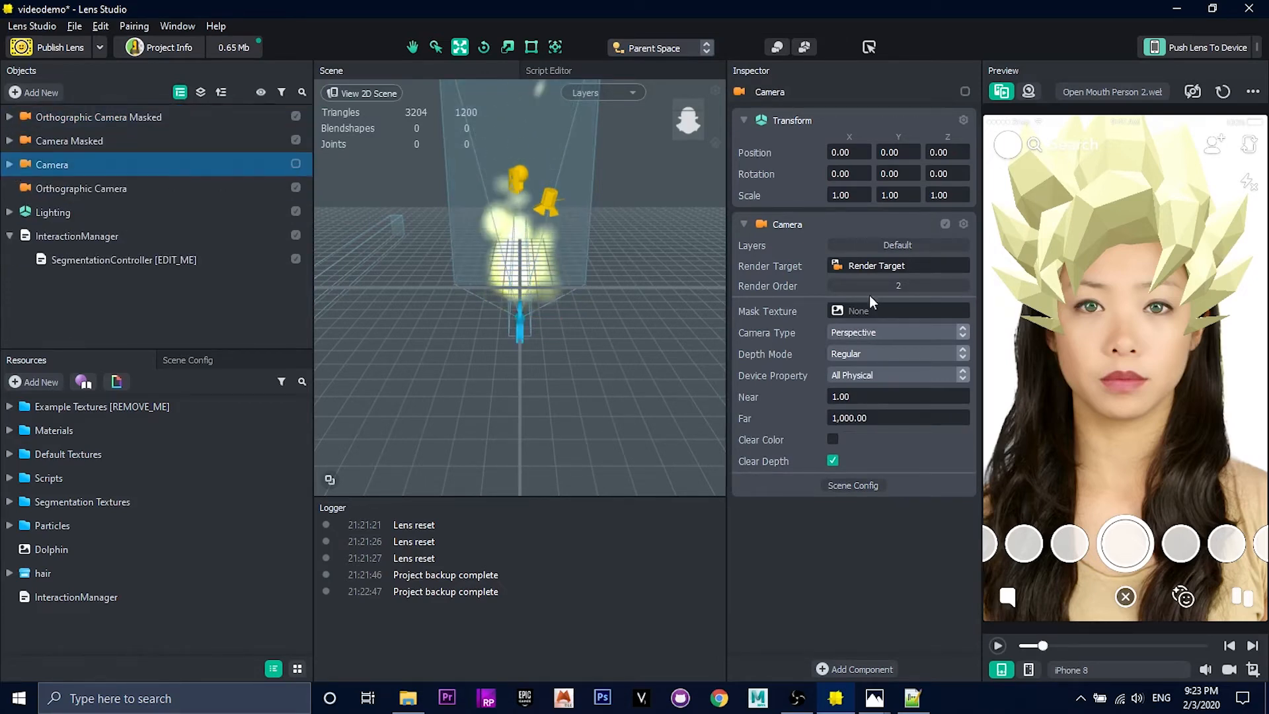
{"action": "left_click", "coordinate": [296, 164]}
Step: Examine the contents of Camera Masked and the script components on SegmentationController and InteractionManager
{"action": "left_click", "coordinate": [9, 141]}
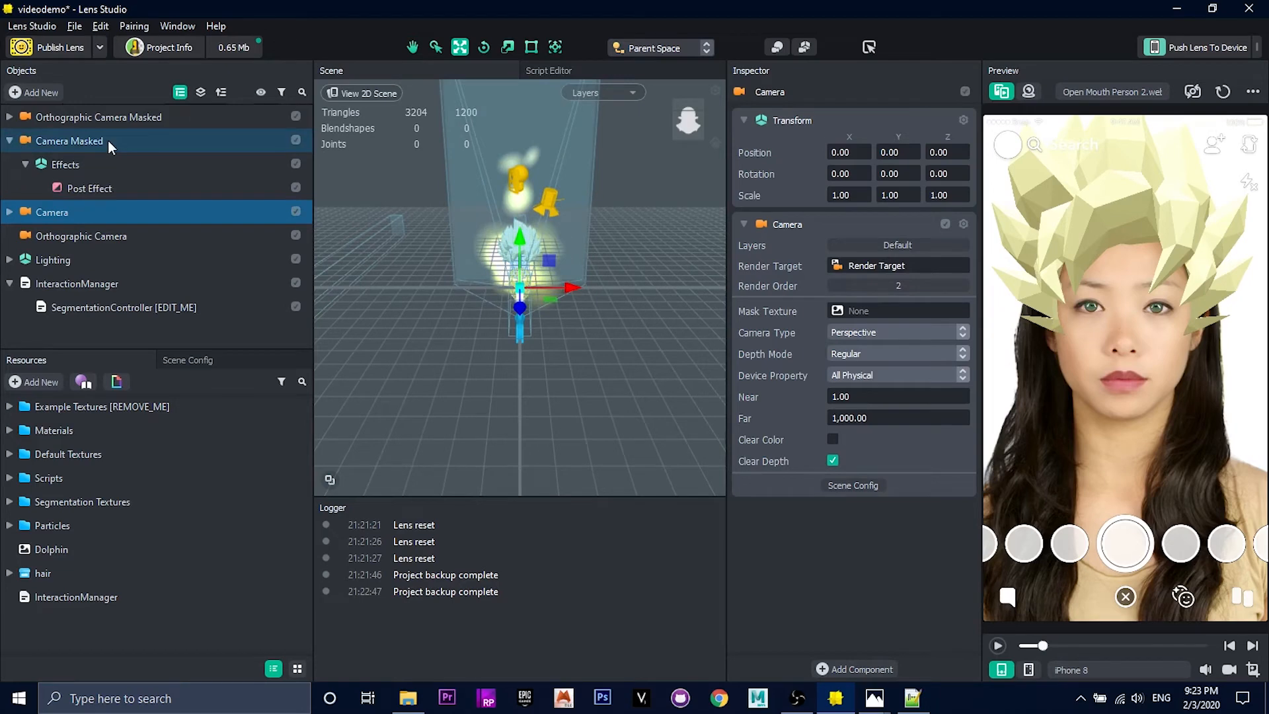
{"action": "left_click", "coordinate": [14, 144]}
{"action": "left_click", "coordinate": [9, 141]}
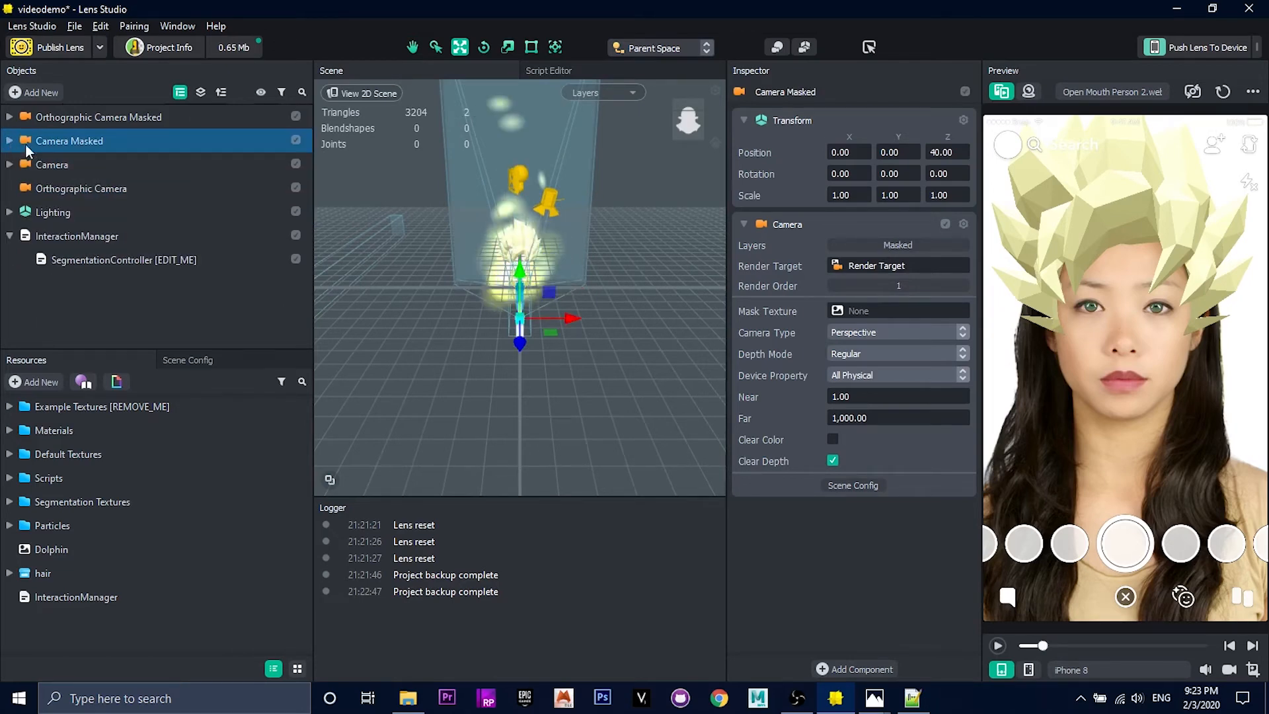
{"action": "left_click", "coordinate": [86, 235]}
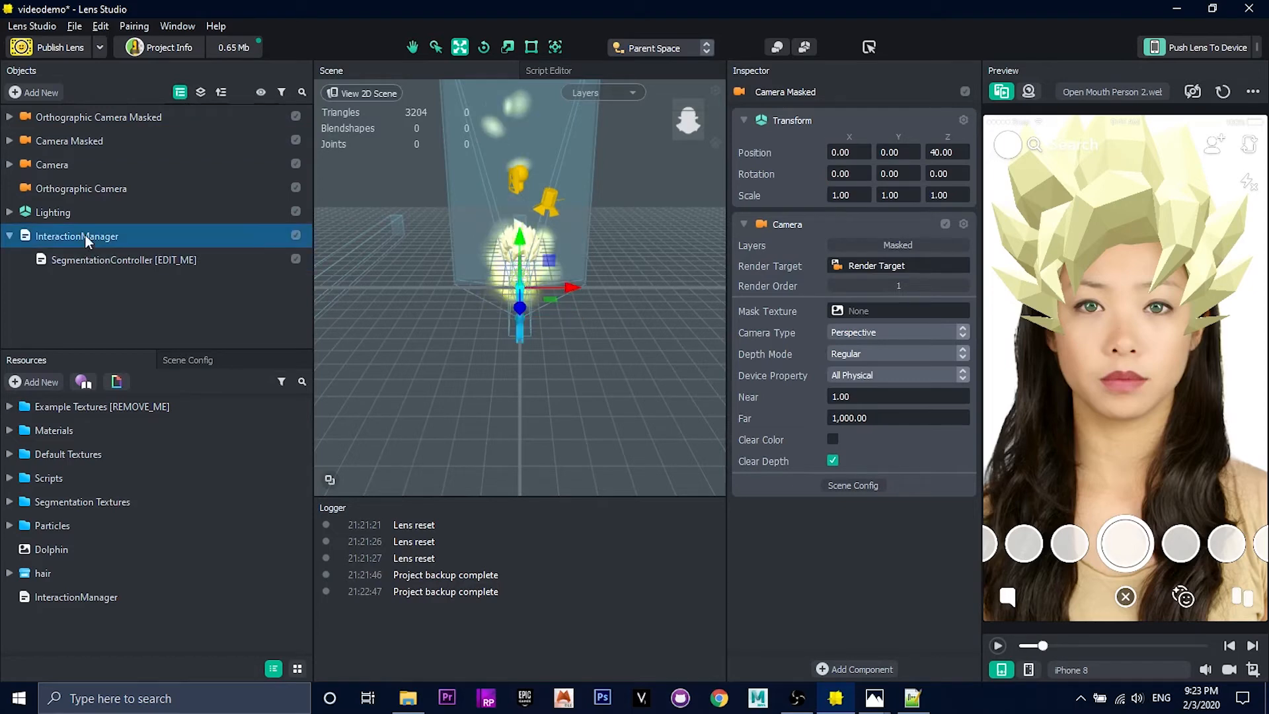
{"action": "left_click", "coordinate": [185, 263]}
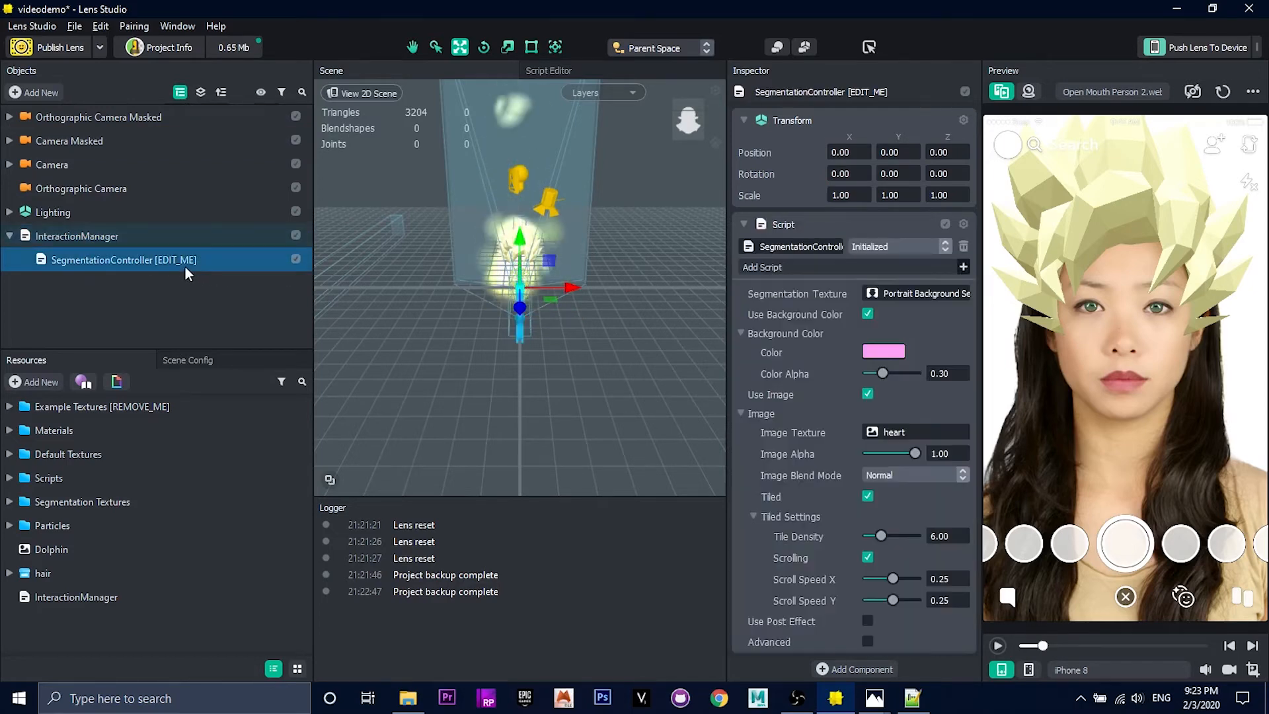
{"action": "left_click", "coordinate": [65, 236]}
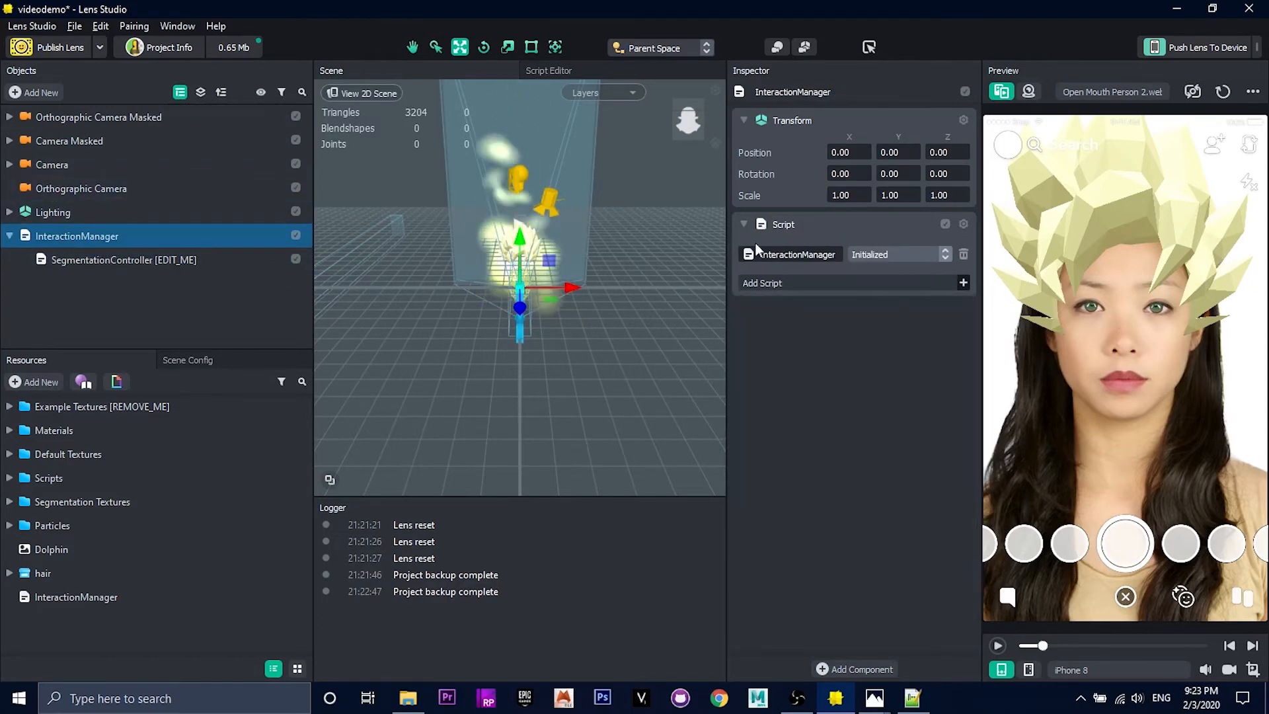
Step: Declare a Component.Camera input variable named orthoCamera in the InteractionManager script
{"action": "left_click", "coordinate": [63, 597]}
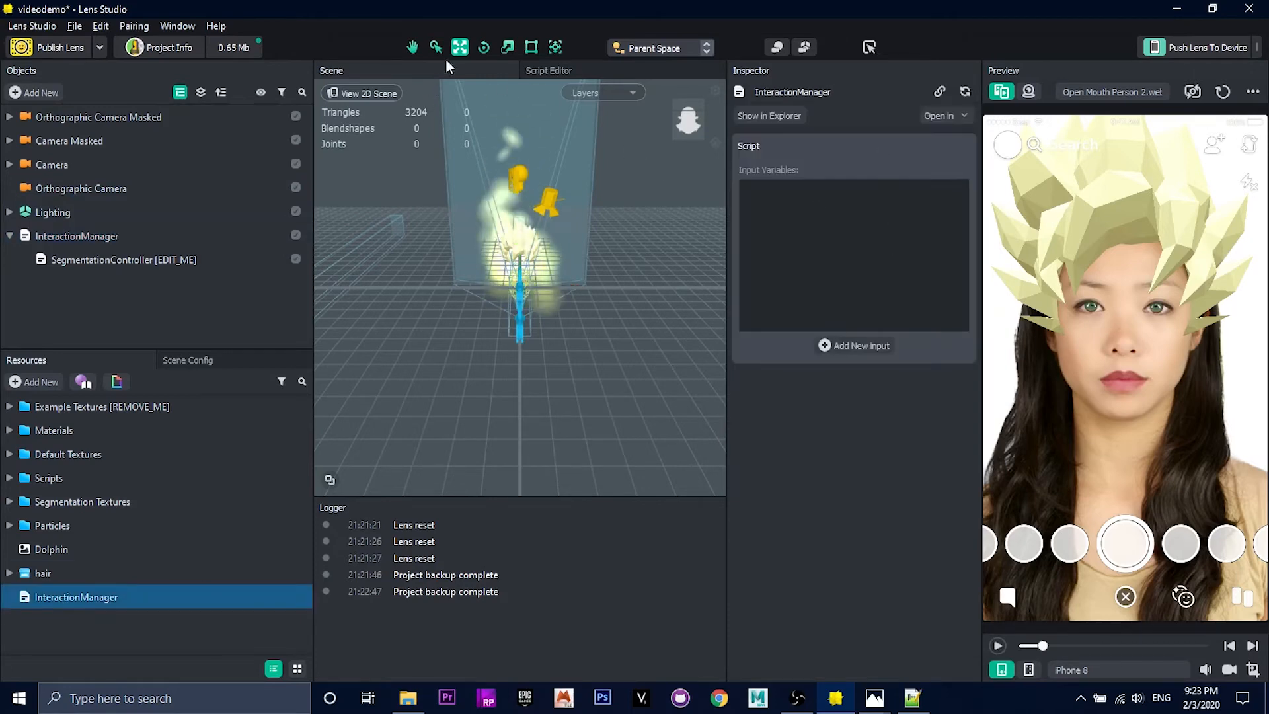
{"action": "left_click", "coordinate": [546, 70]}
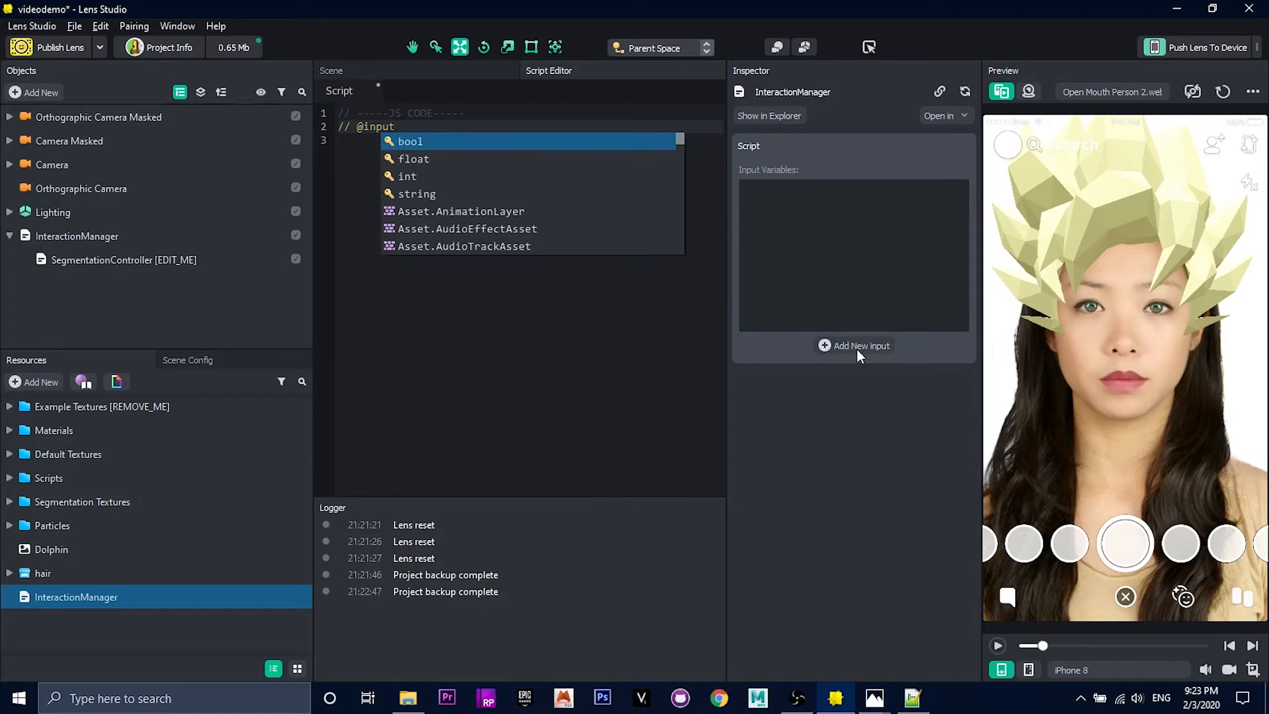
{"action": "type", "text": "Component.Cam"}
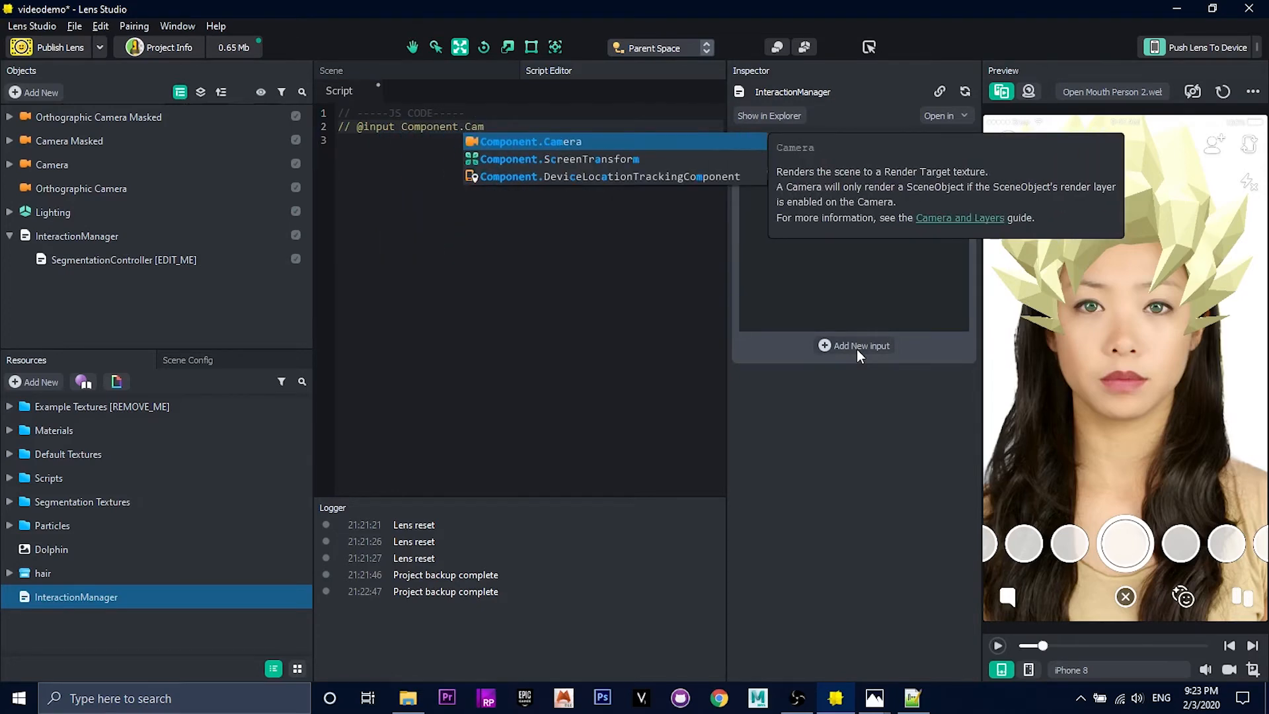
{"action": "key", "text": "Return"}
{"action": "type", "text": "orthoCamera"}
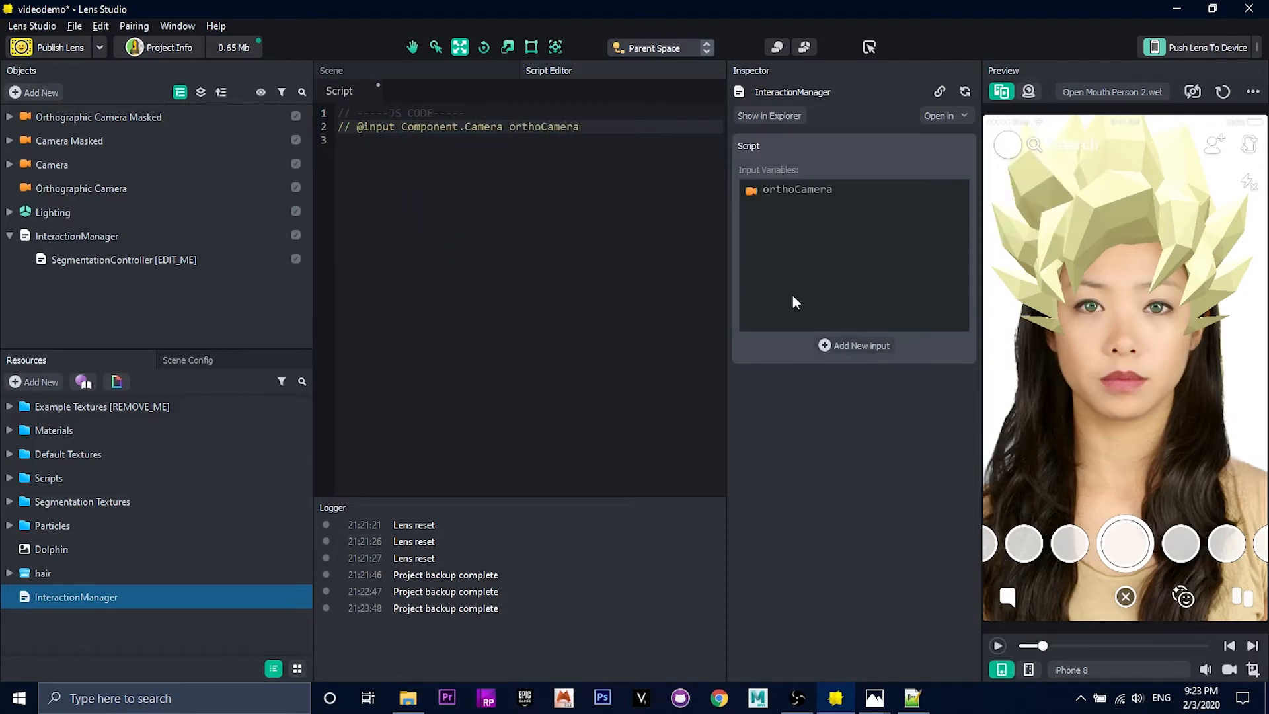
Step: Declare a second Component.Camera input variable named effectsCamera in the InteractionManager script
{"action": "left_click", "coordinate": [856, 345]}
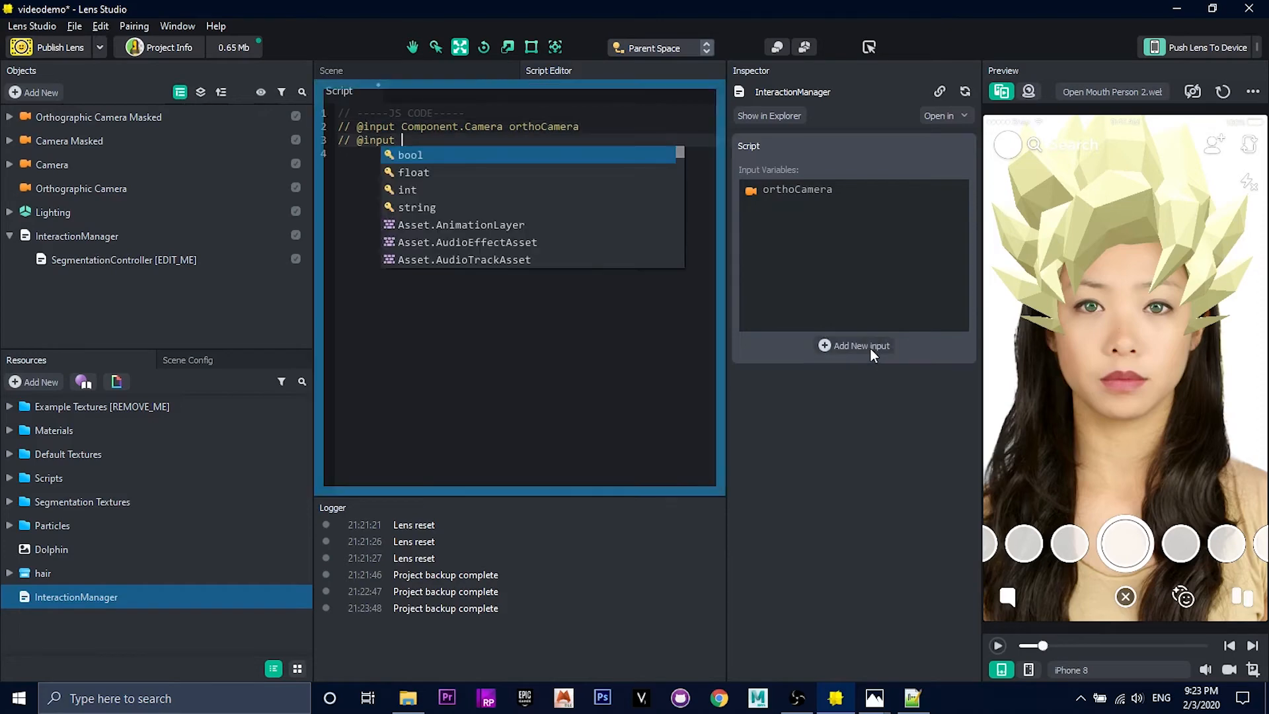
{"action": "type", "text": "Component.Camera."}
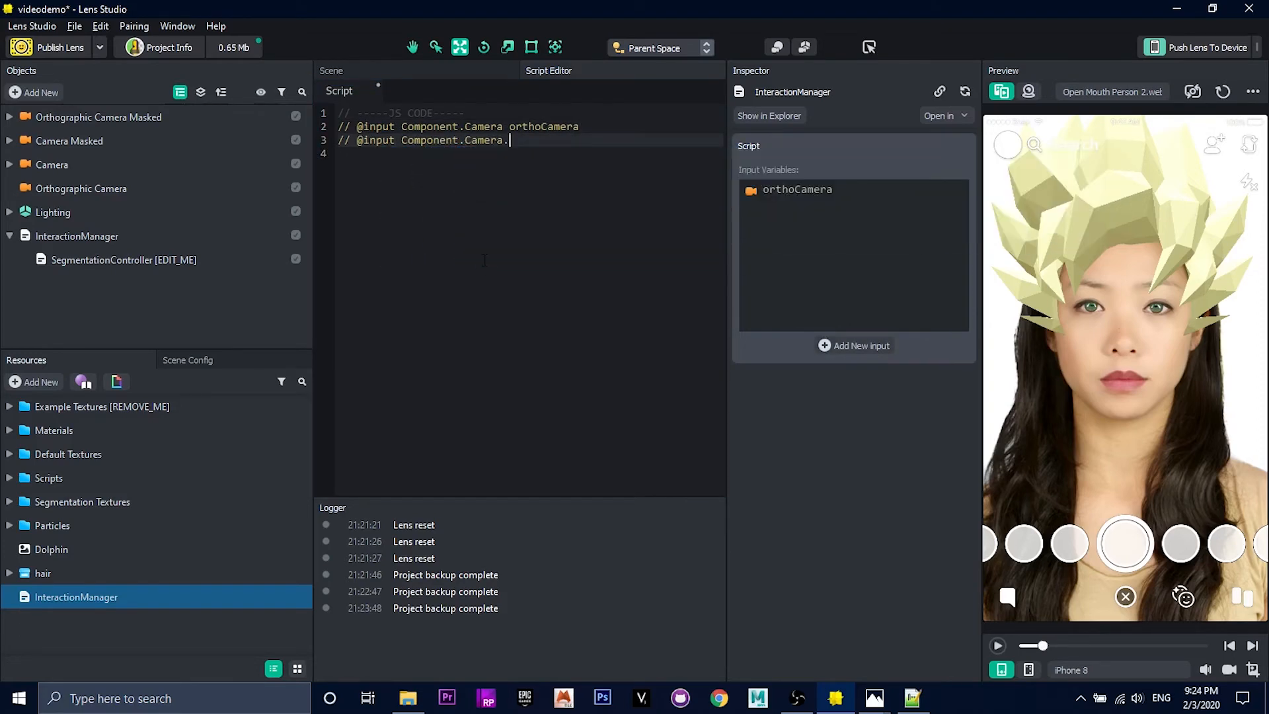
{"action": "key", "text": "BackSpace"}
{"action": "type", "text": " effectsCamera"}
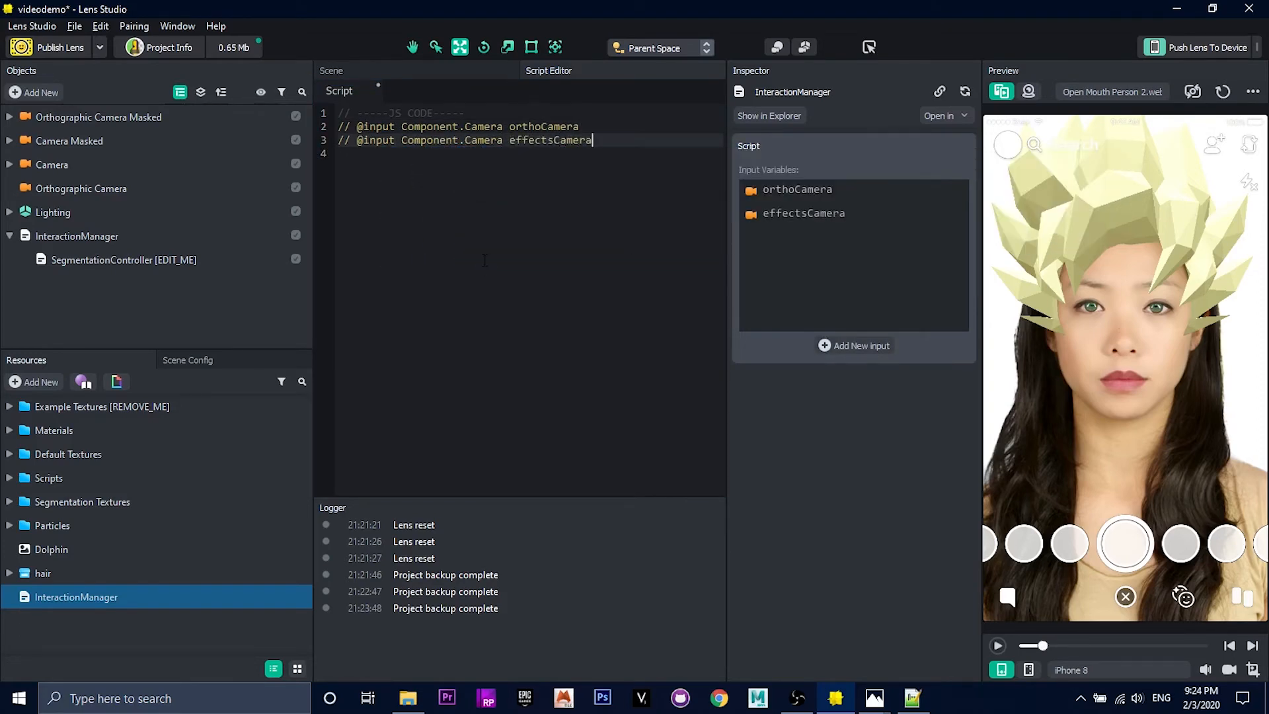
Step: Add the comment "Turn off the camera on start so the effects aren't on when played" below the input variables in the script
{"action": "key", "text": "Return"}
{"action": "key", "text": "Return"}
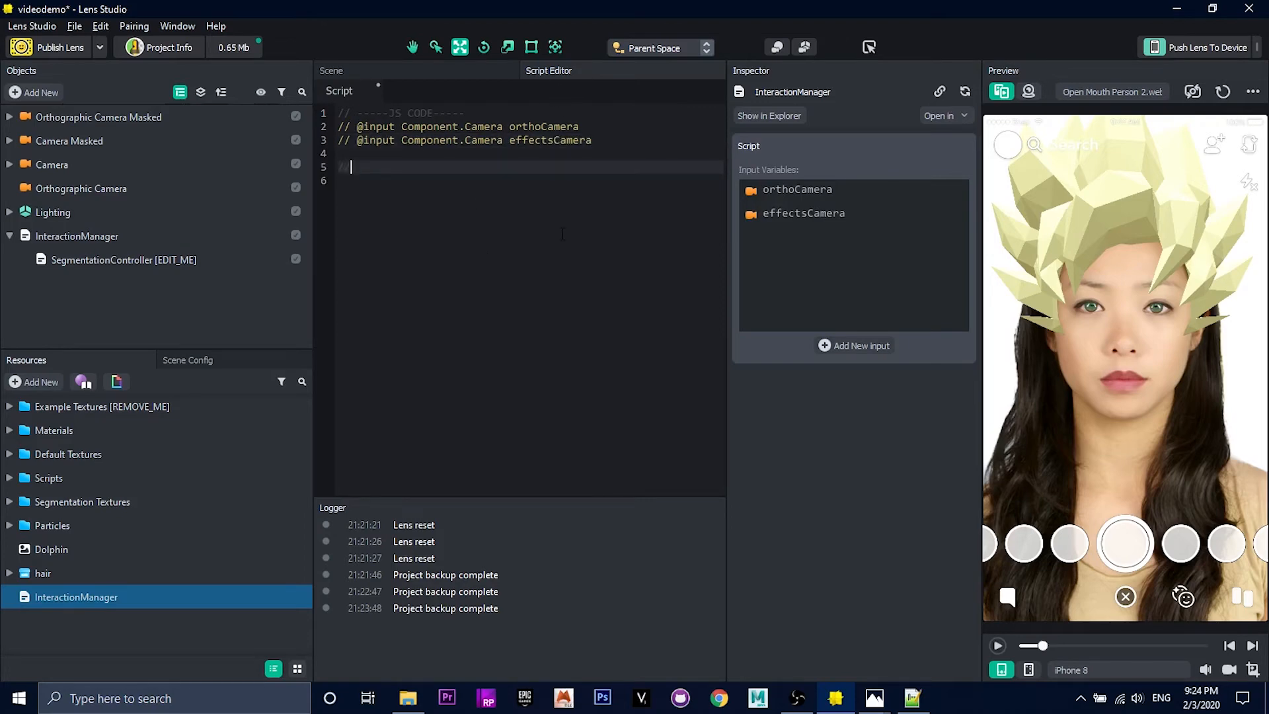
{"action": "type", "text": "// Turn off the camera"}
{"action": "type", "text": " on start so the e"}
{"action": "type", "text": "ffects aren't on when played"}
{"action": "key", "text": "Down"}
Step: Declare a variable onStartEvent under the comment that creates a script event of type "TurnOnEvent"
{"action": "type", "text": "var "}
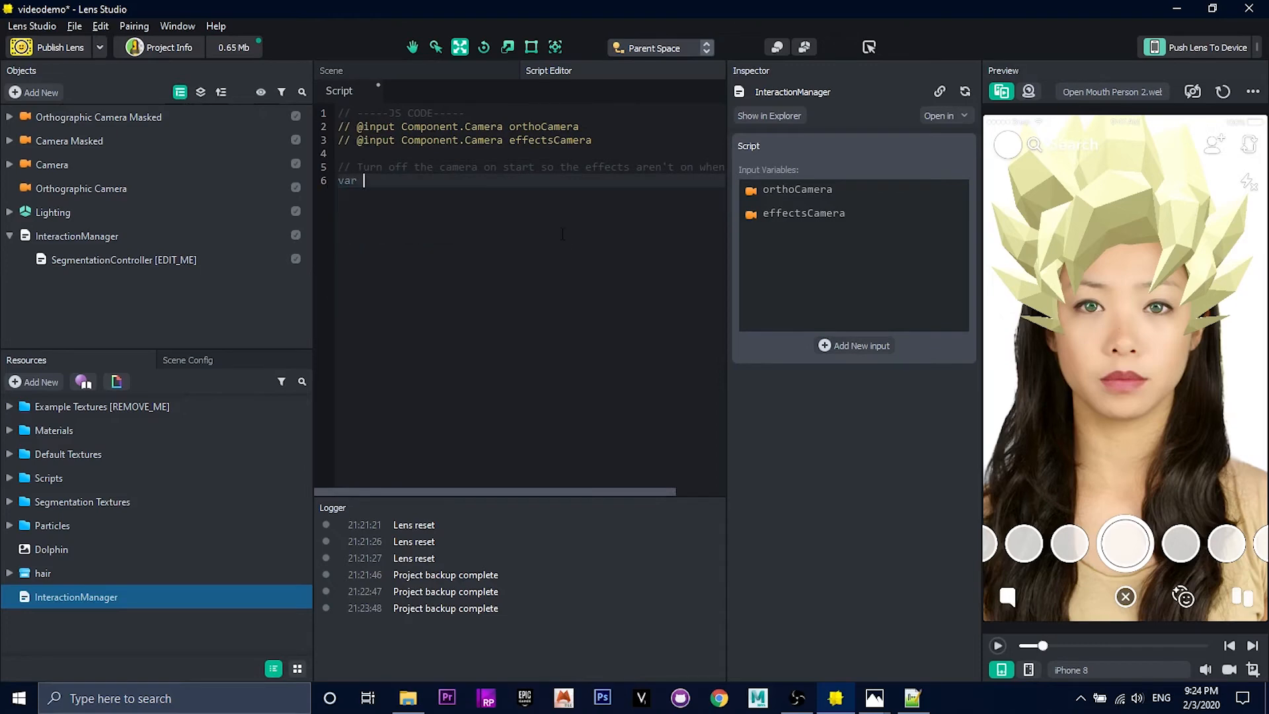
{"action": "type", "text": "onStartEvent = script.createEvent(\"TurnOnEvent"}
{"action": "key", "text": "End"}
{"action": "type", "text": ";"}
Step: Bind onStartEvent to an anonymous function taking eventData, with an empty braced body
{"action": "key", "text": "Return"}
{"action": "type", "text": "onStartEvent.bind(function (even"}
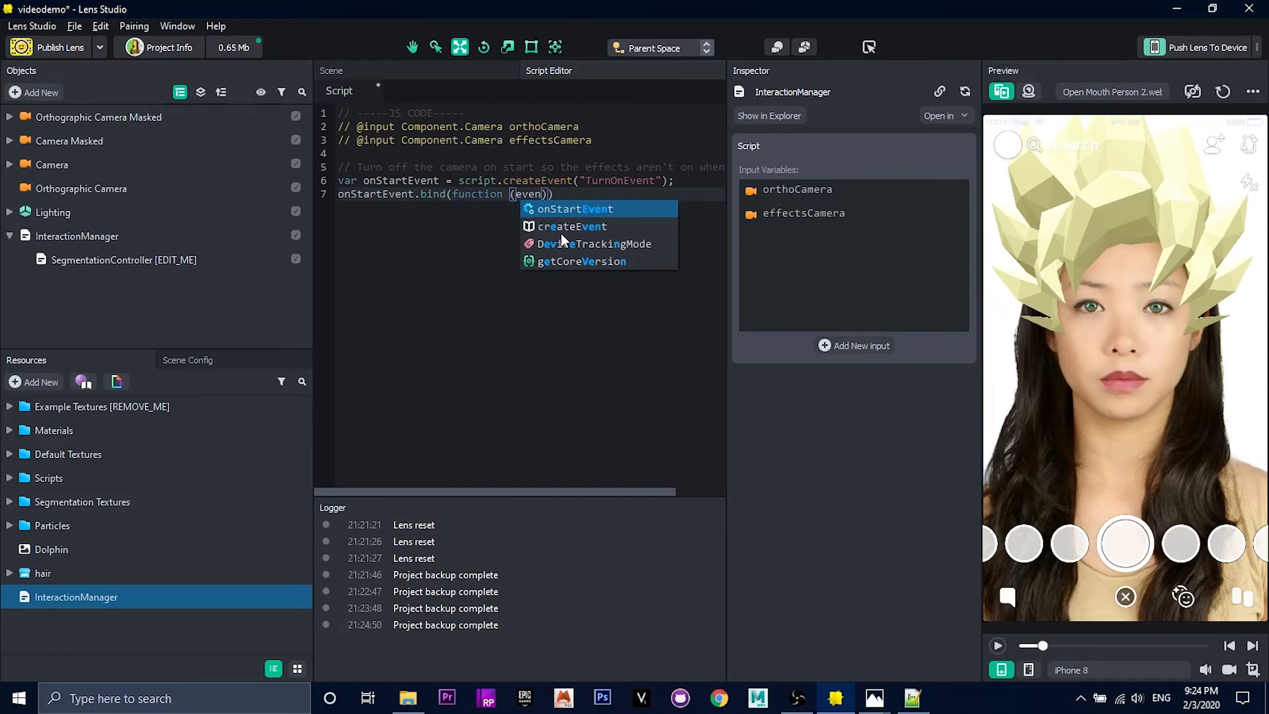
{"action": "type", "text": "tData"}
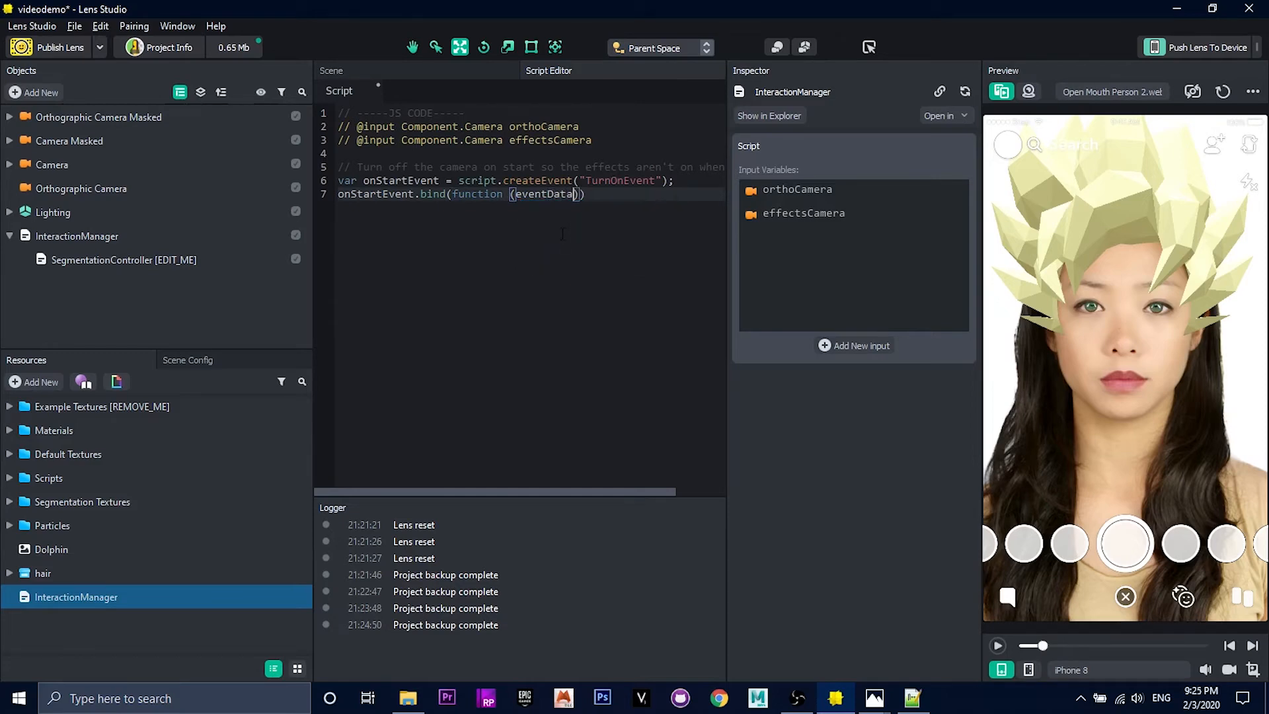
{"action": "type", "text": ")"}
{"action": "key", "text": "Return"}
{"action": "type", "text": "{"}
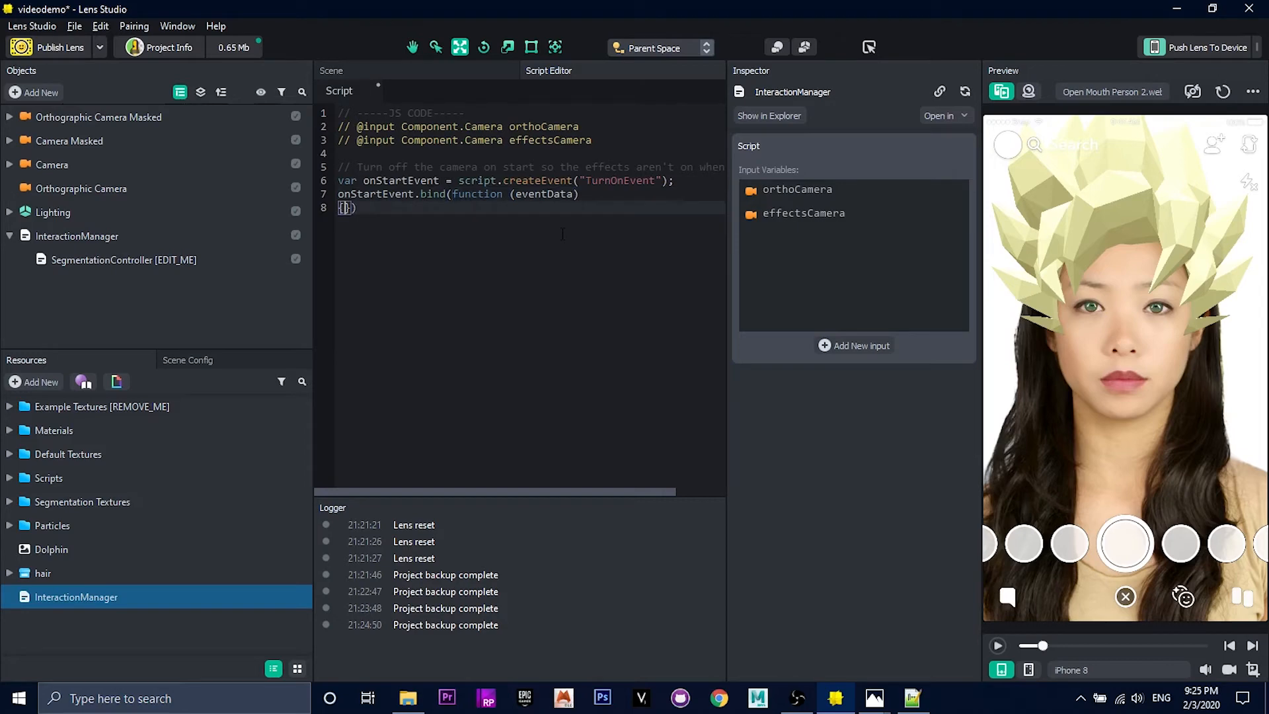
{"action": "key", "text": "Return"}
{"action": "key", "text": "Down"}
{"action": "type", "text": ";"}
{"action": "key", "text": "Up"}
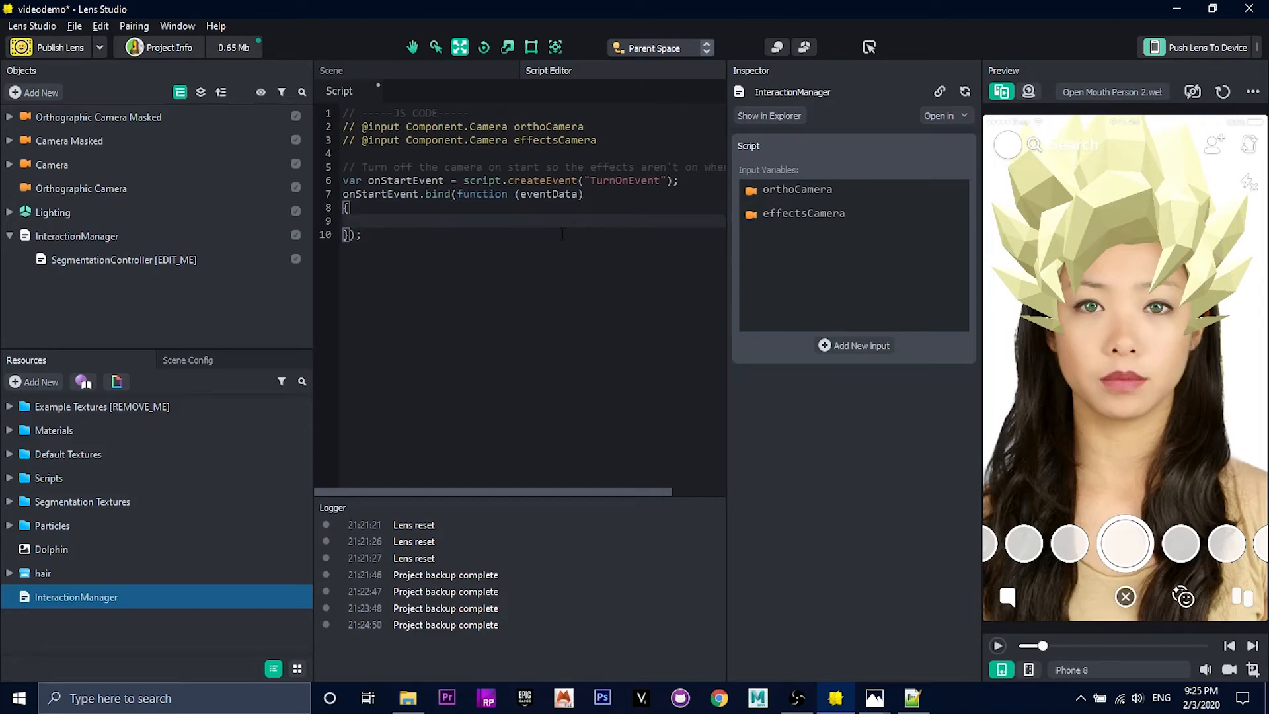
Step: Set the enabled property of script.effectsCamera and script.orthoCamera to false inside the onStartEvent function, and save the script
{"action": "type", "text": "script.eff"}
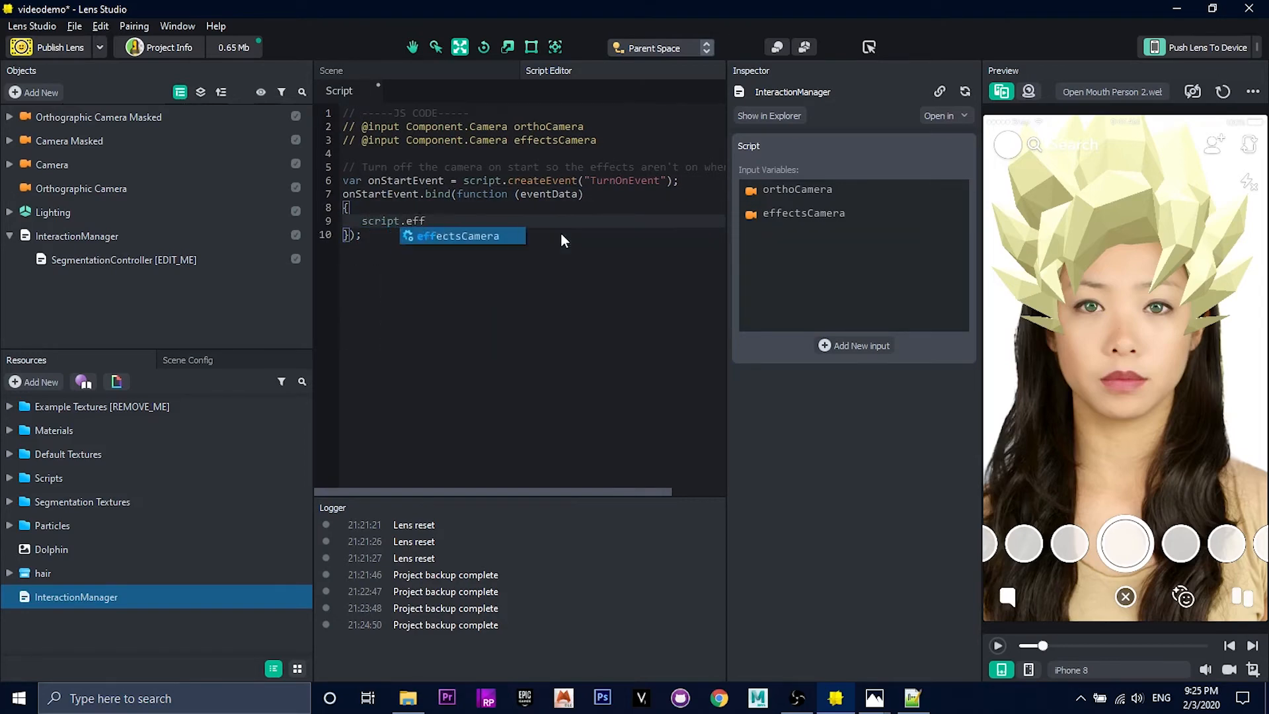
{"action": "type", "text": "ectsCamera.enabled"}
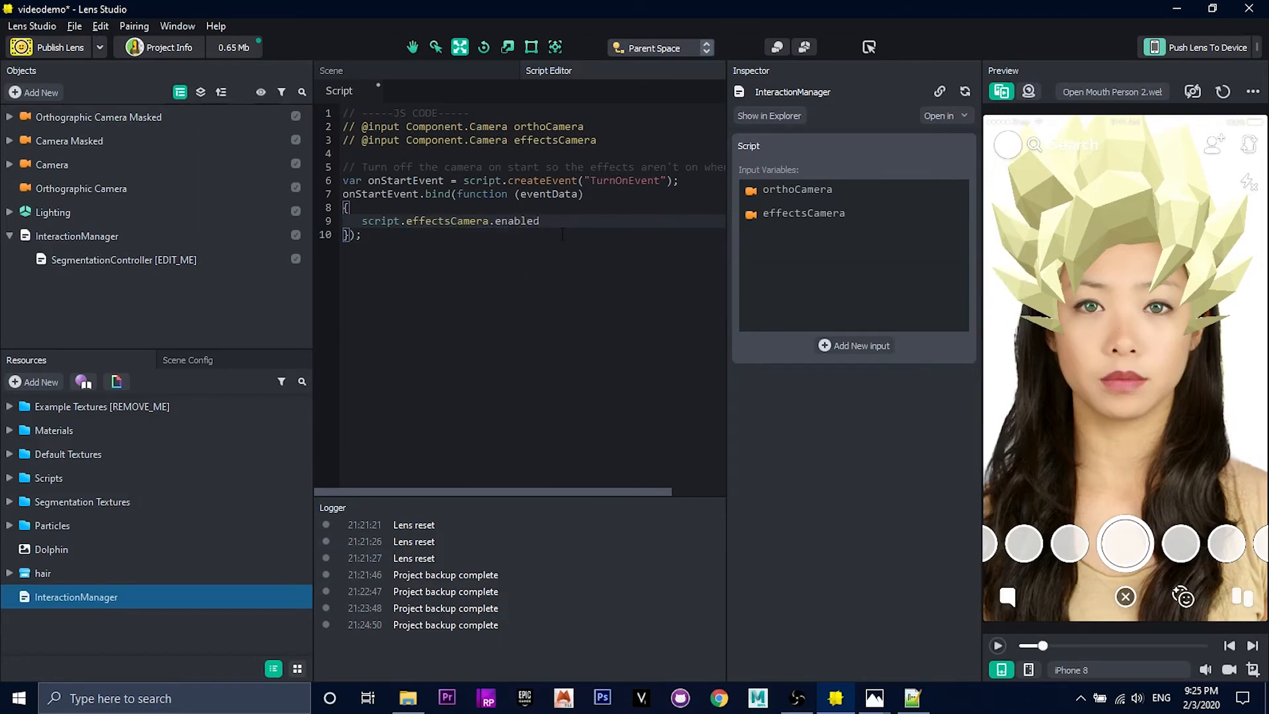
{"action": "type", "text": " = false;"}
{"action": "key", "text": "Return"}
{"action": "type", "text": "script.o"}
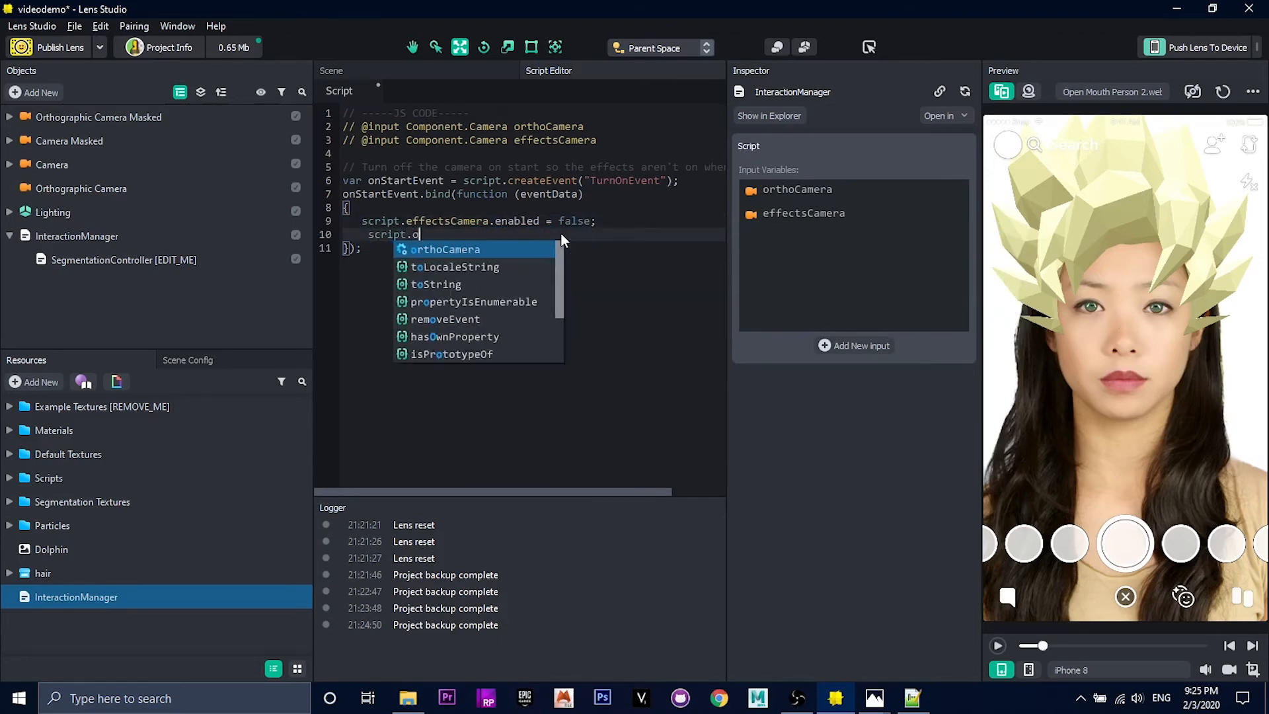
{"action": "type", "text": "rthoCamera.enabled = false"}
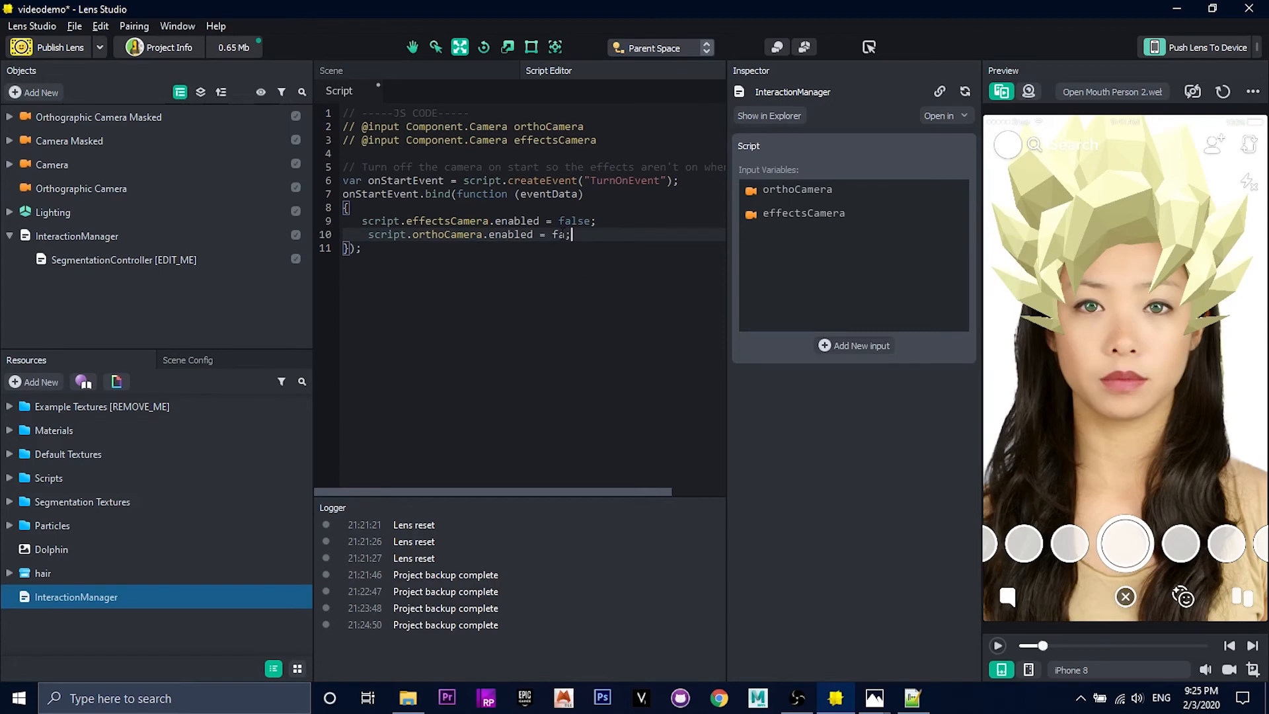
{"action": "type", "text": ";"}
{"action": "left_click", "coordinate": [379, 255]}
{"action": "key", "text": "ctrl+s"}
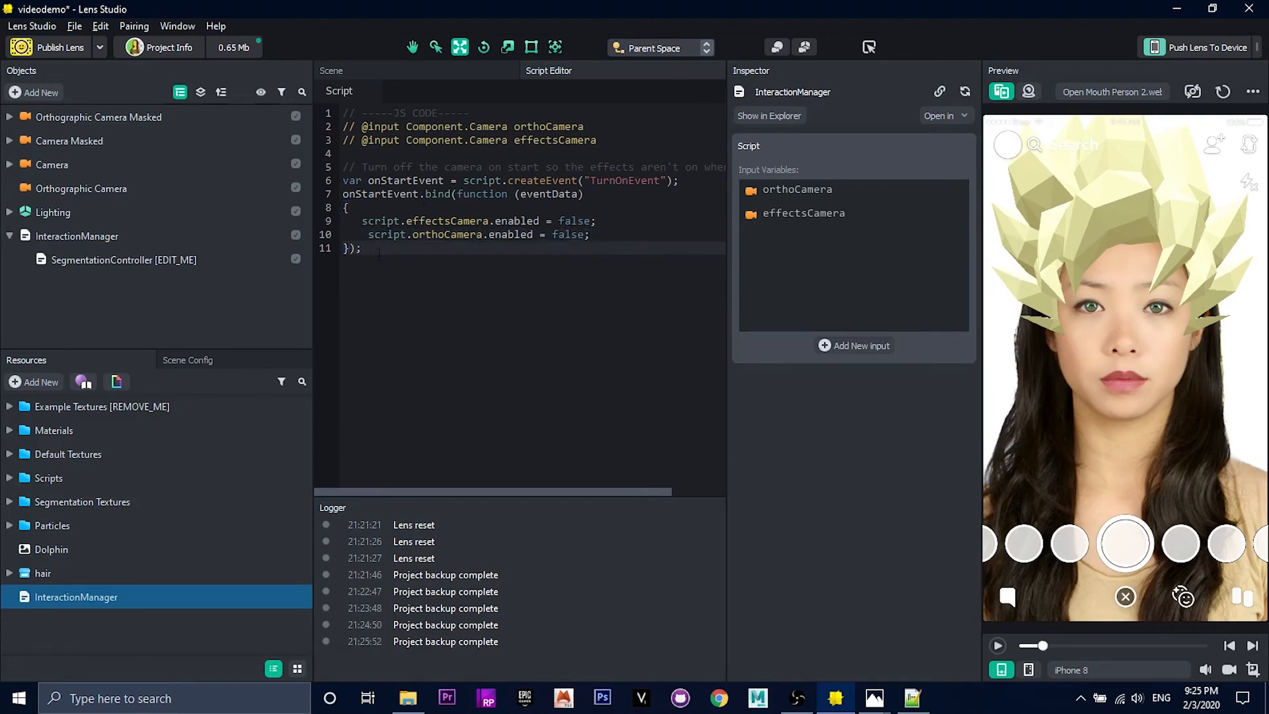
Step: Declare a variable startEffectEvent below the start function that creates a script event of type "MouthOpenedEvent"
{"action": "key", "text": "Return"}
{"action": "key", "text": "Return"}
{"action": "type", "text": "var "}
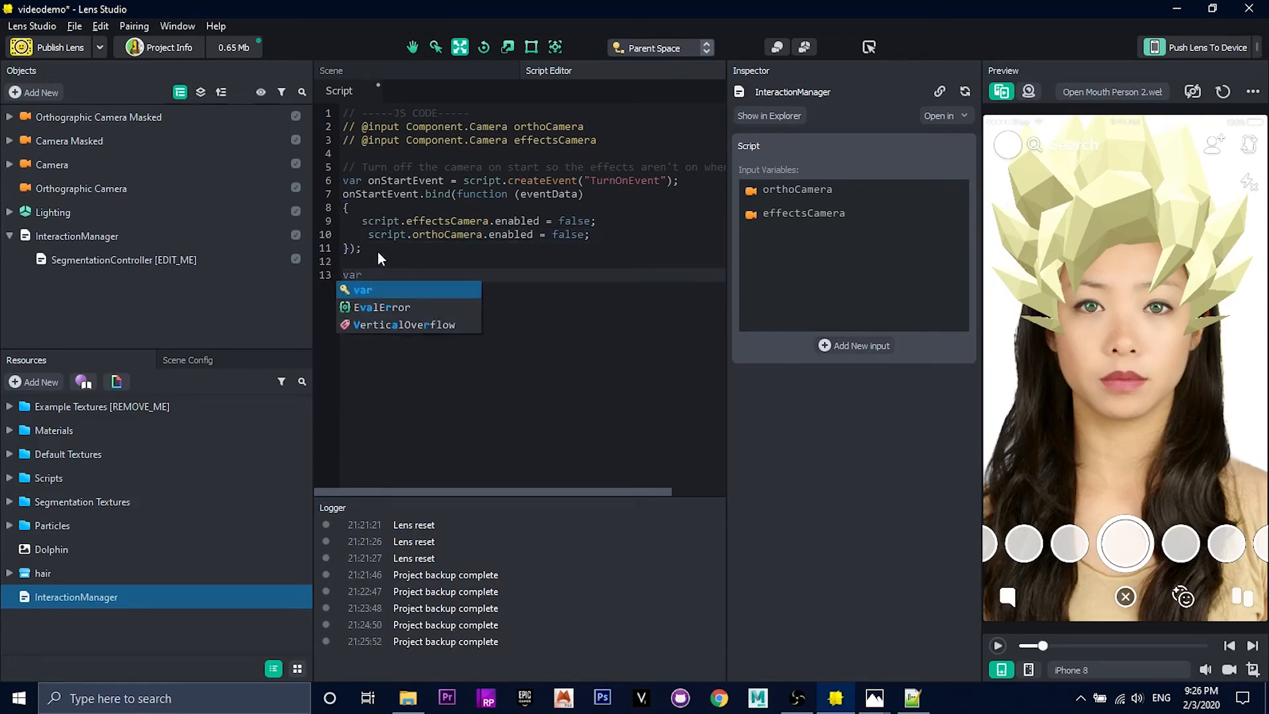
{"action": "type", "text": "startEffect"}
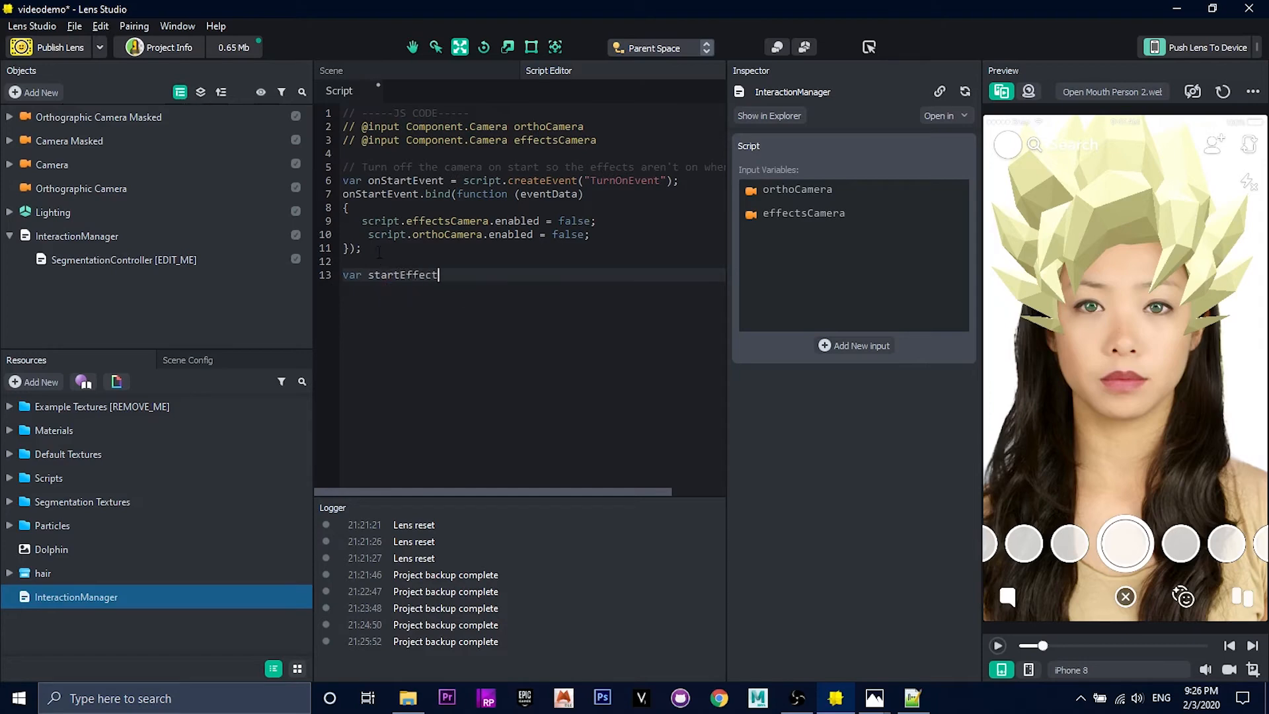
{"action": "type", "text": "Event = script.createEvent(\"Mouth"}
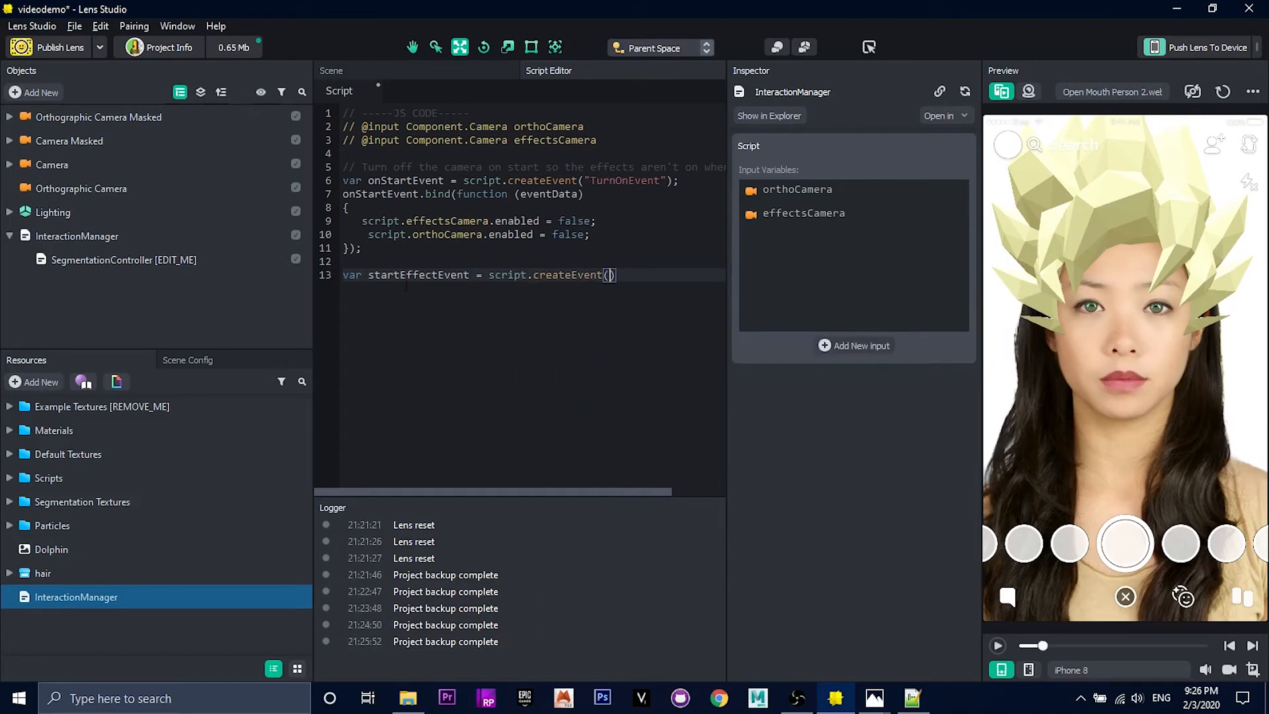
{"action": "key", "text": "Down"}
{"action": "key", "text": "Return"}
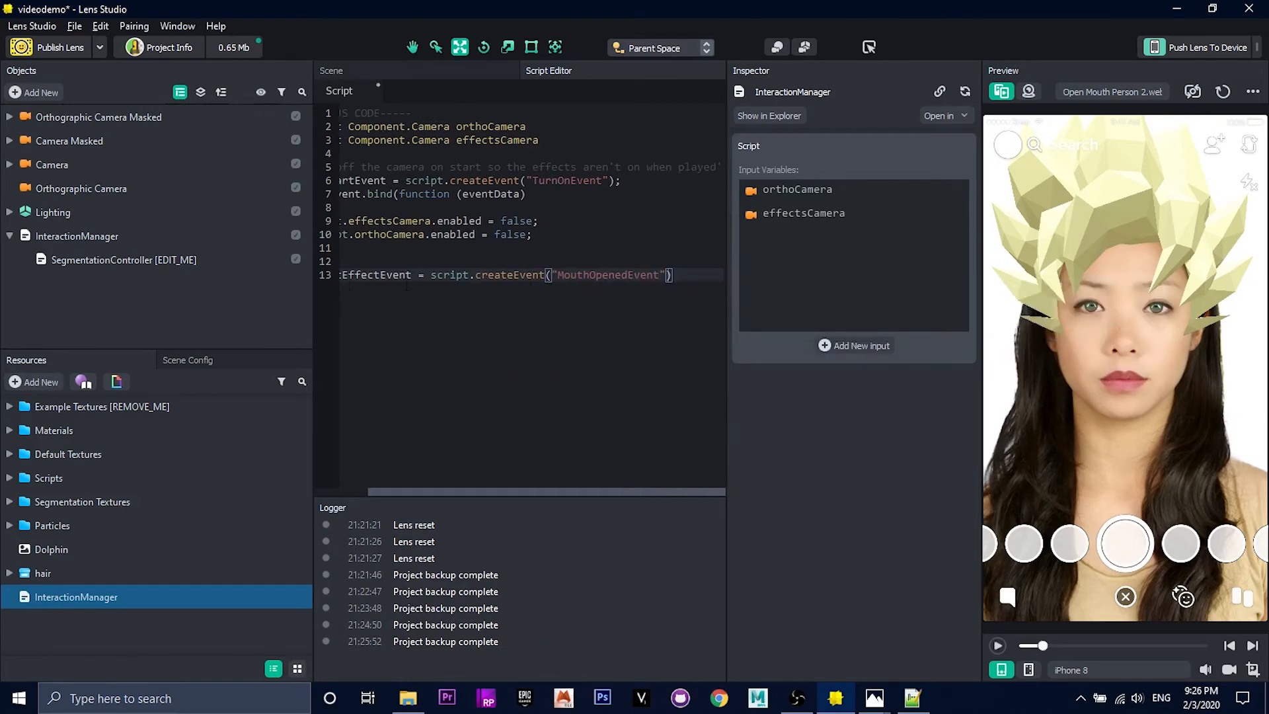
{"action": "key", "text": "End"}
Step: Set the faceIndex of startEffectEvent to 0 on the following script line
{"action": "key", "text": "Return"}
{"action": "type", "text": "start"}
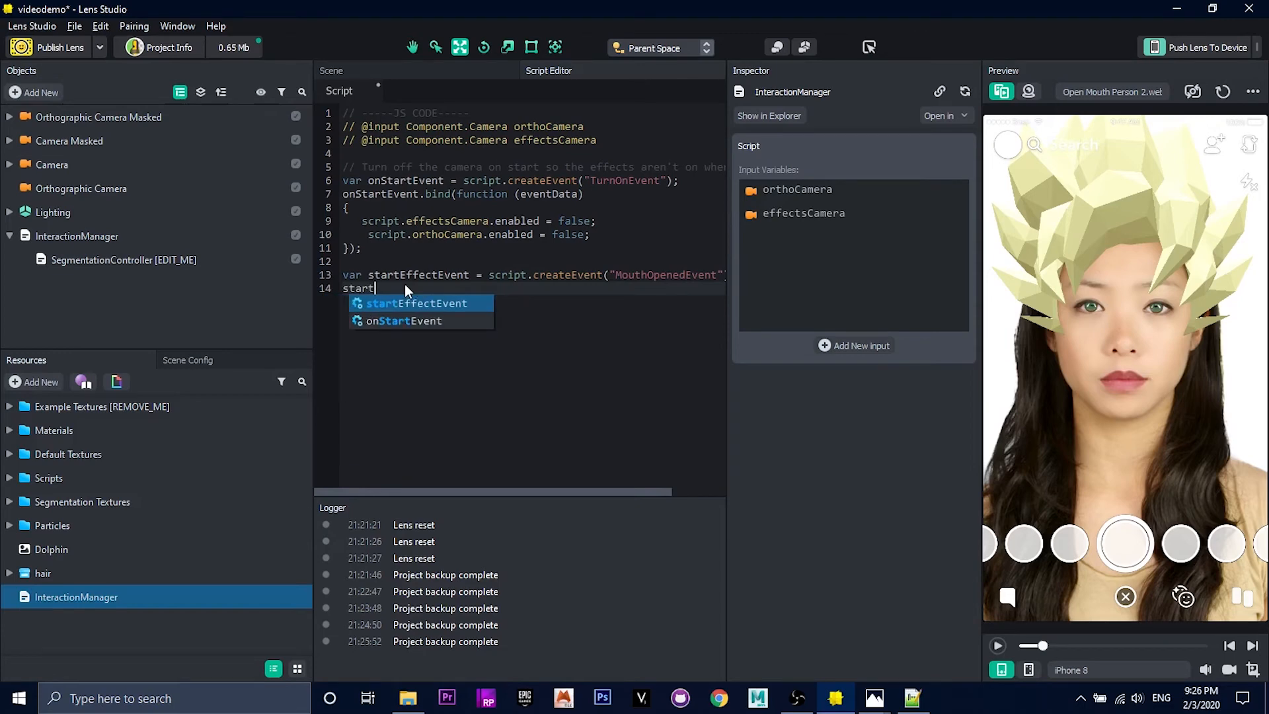
{"action": "key", "text": "Return"}
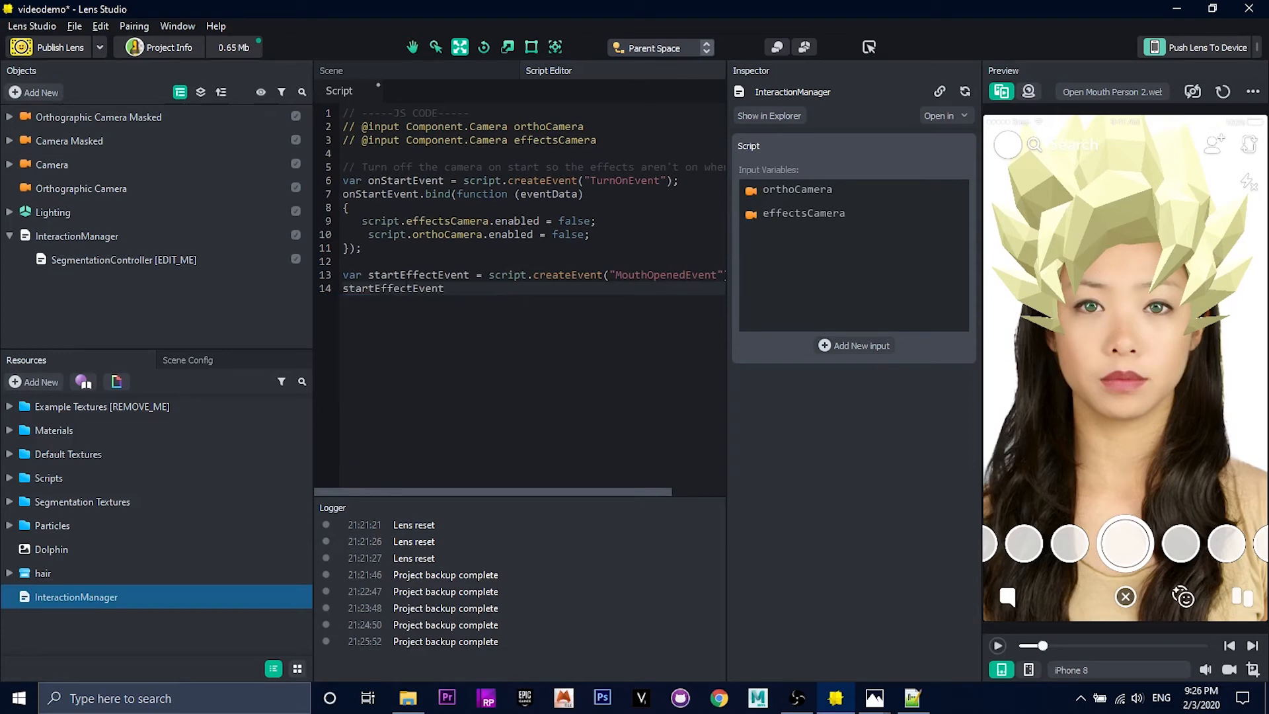
{"action": "type", "text": ".fac"}
{"action": "key", "text": "Return"}
{"action": "type", "text": "= 0;"}
Step: Bind startEffectEvent to an anonymous function taking eventData, with an empty braced body
{"action": "key", "text": "Return"}
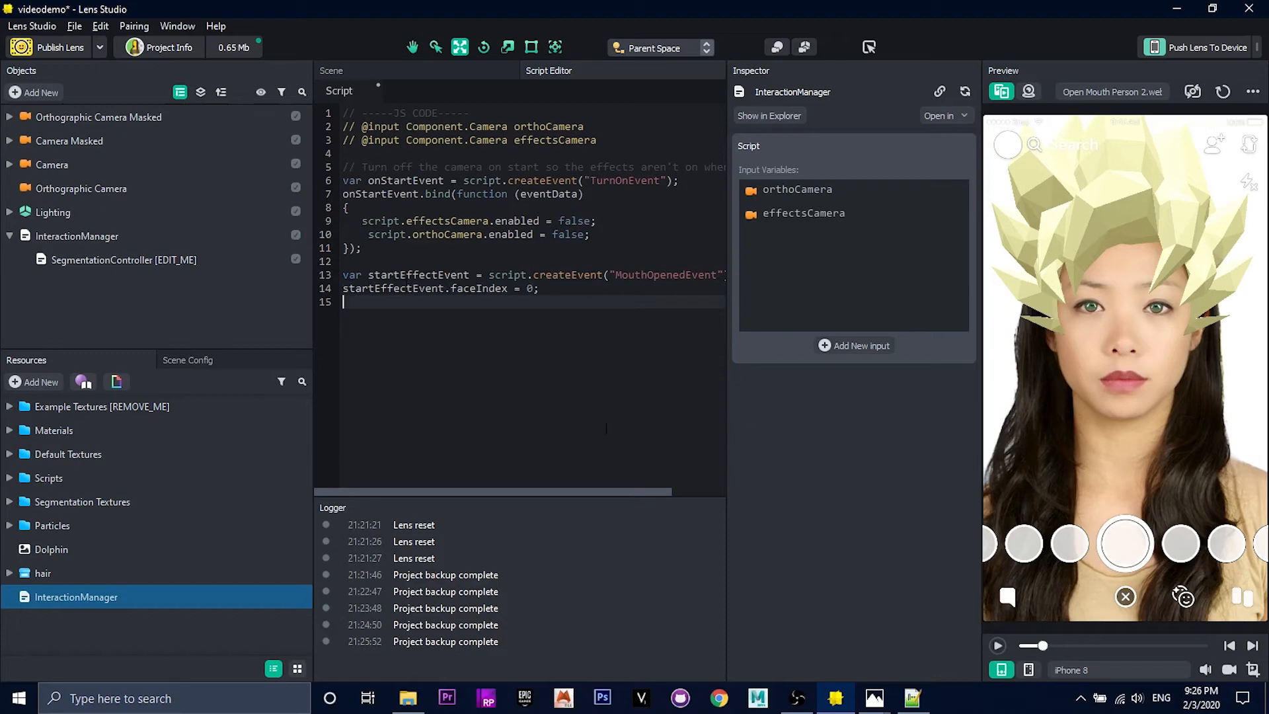
{"action": "type", "text": "star"}
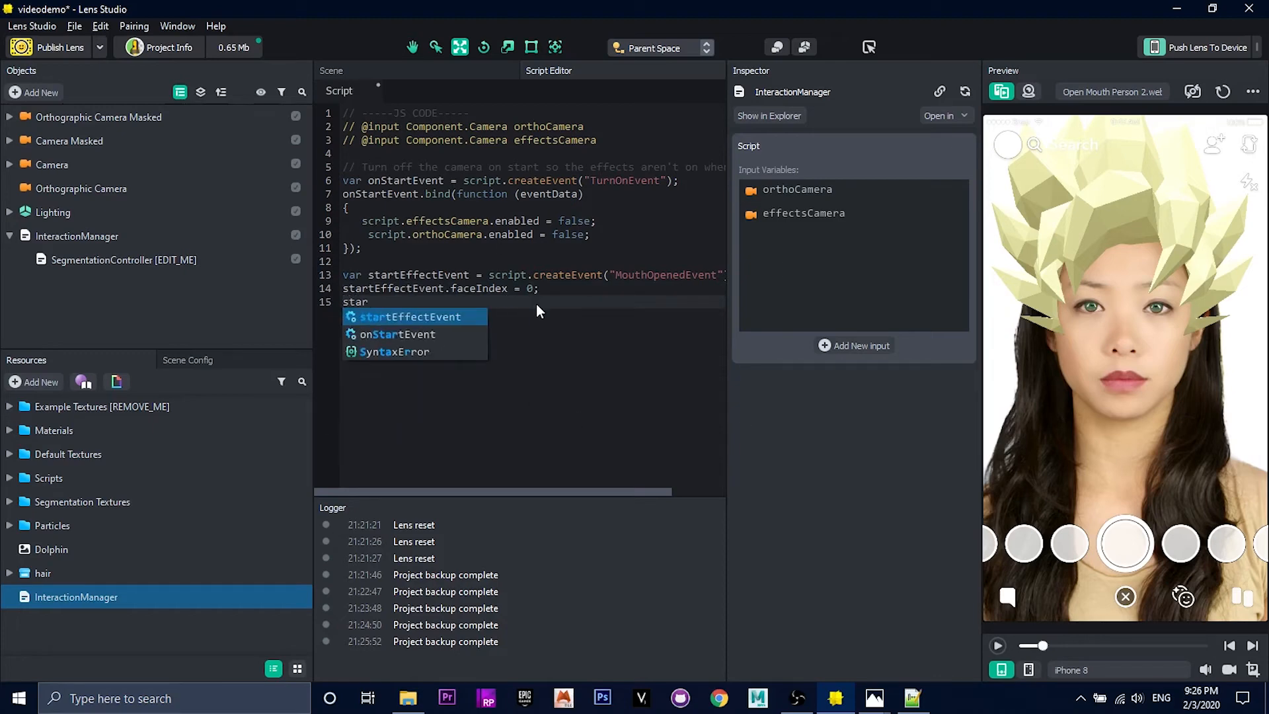
{"action": "key", "text": "Return"}
{"action": "type", "text": ".bind(function (eventData"}
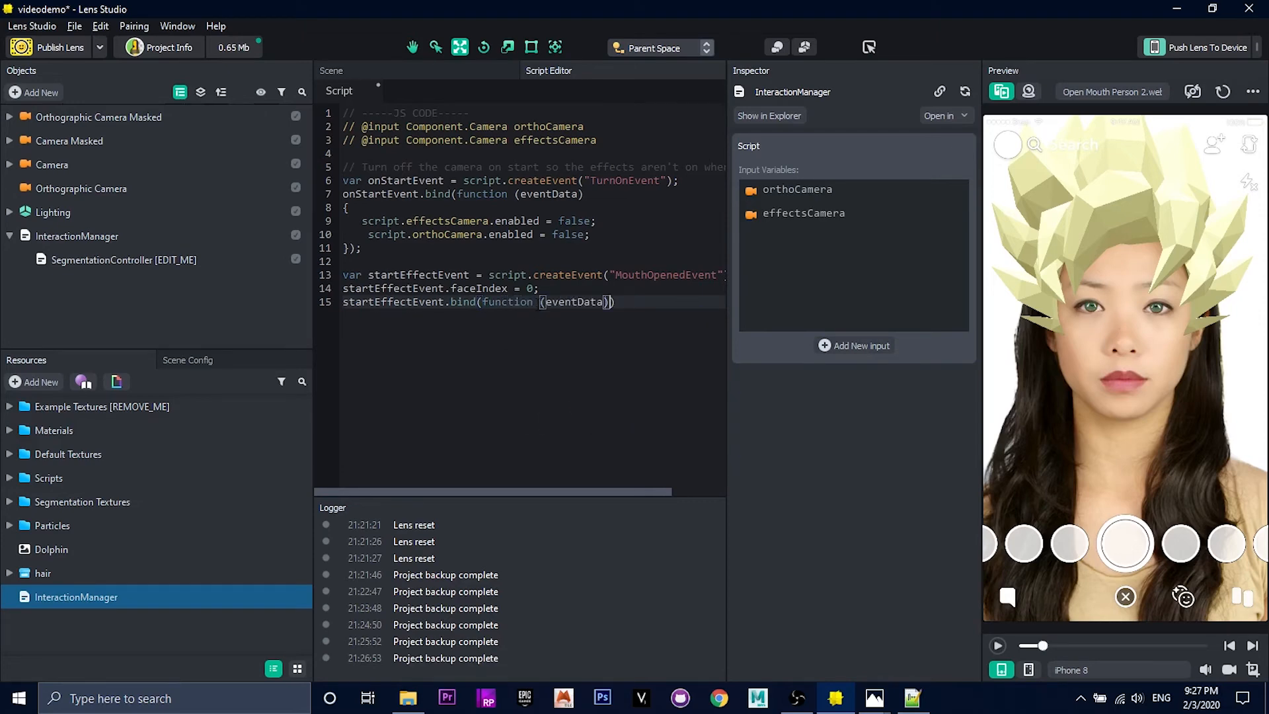
{"action": "key", "text": "Return"}
{"action": "type", "text": "{"}
{"action": "key", "text": "Return"}
{"action": "key", "text": "Right"}
{"action": "key", "text": "Right"}
{"action": "key", "text": "Right"}
{"action": "type", "text": ";"}
{"action": "key", "text": "Up"}
Step: Set the enabled property of script.effectsCamera and script.orthoCamera to true inside the startEffectEvent function, and align the second line's indentation
{"action": "type", "text": "script"}
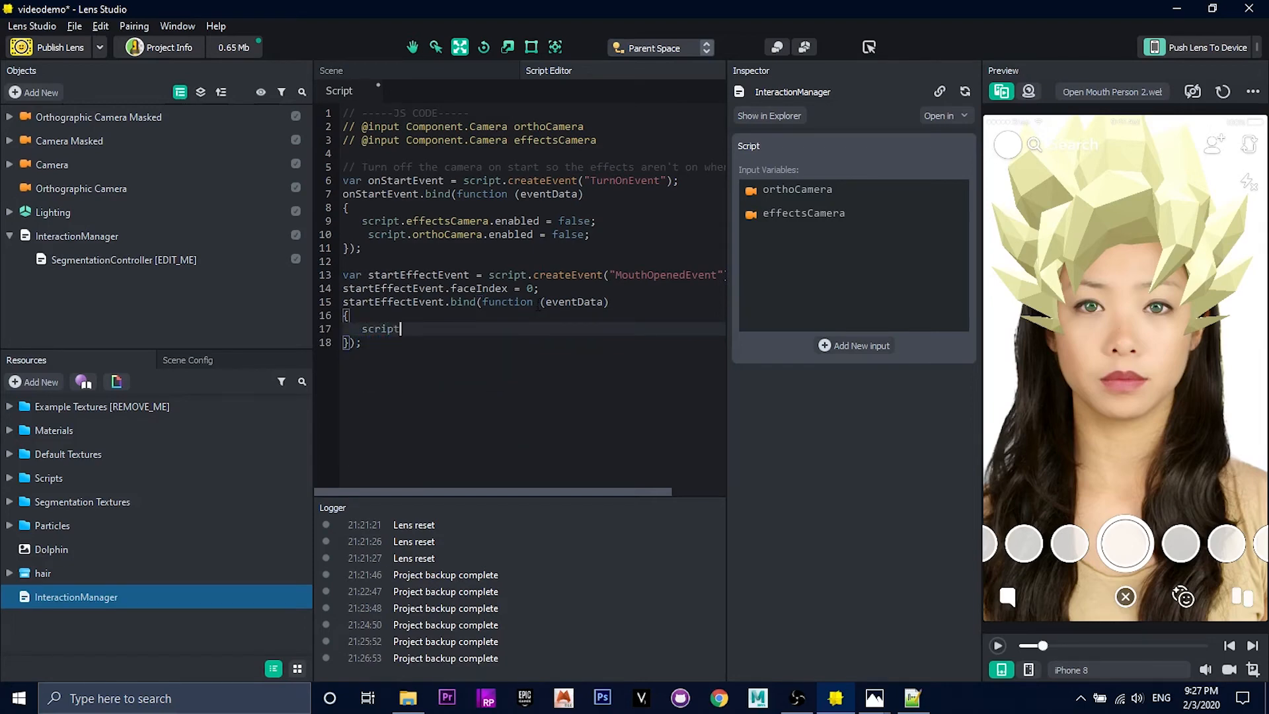
{"action": "type", "text": ".effectsCamera.enabled = true;"}
{"action": "key", "text": "Return"}
{"action": "type", "text": "script.ort"}
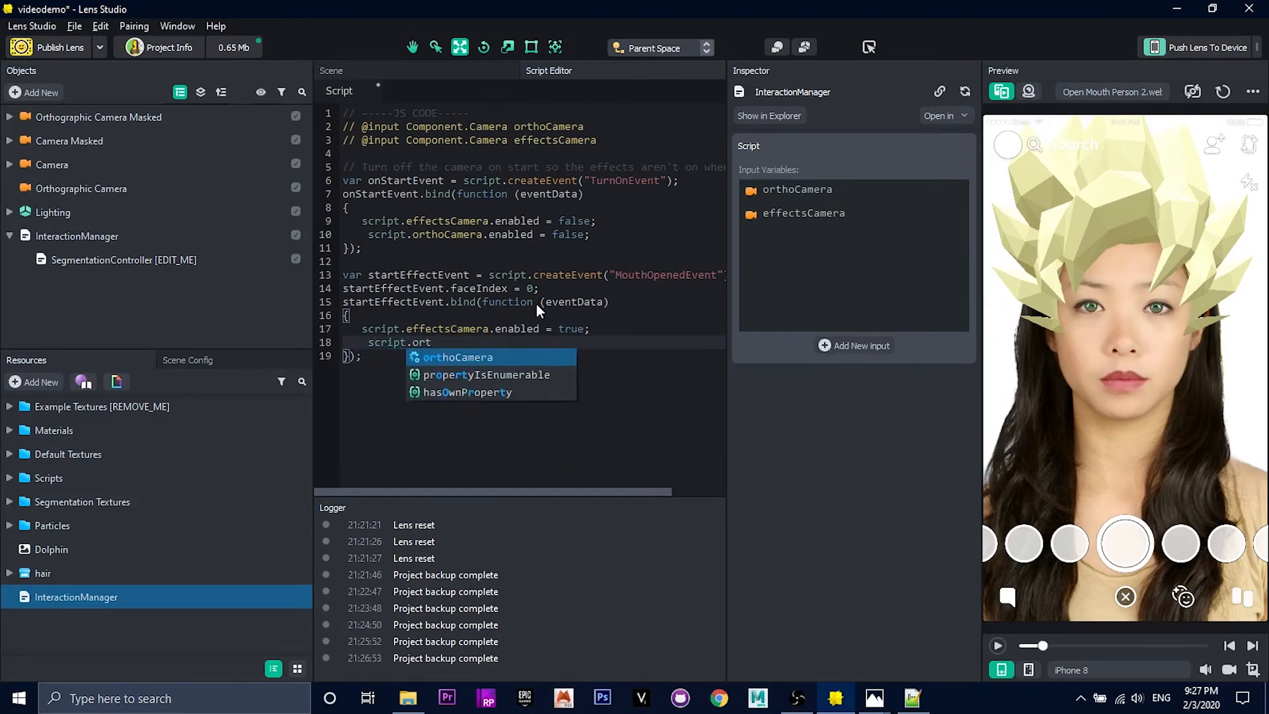
{"action": "type", "text": "hoCamera.enabled = true;"}
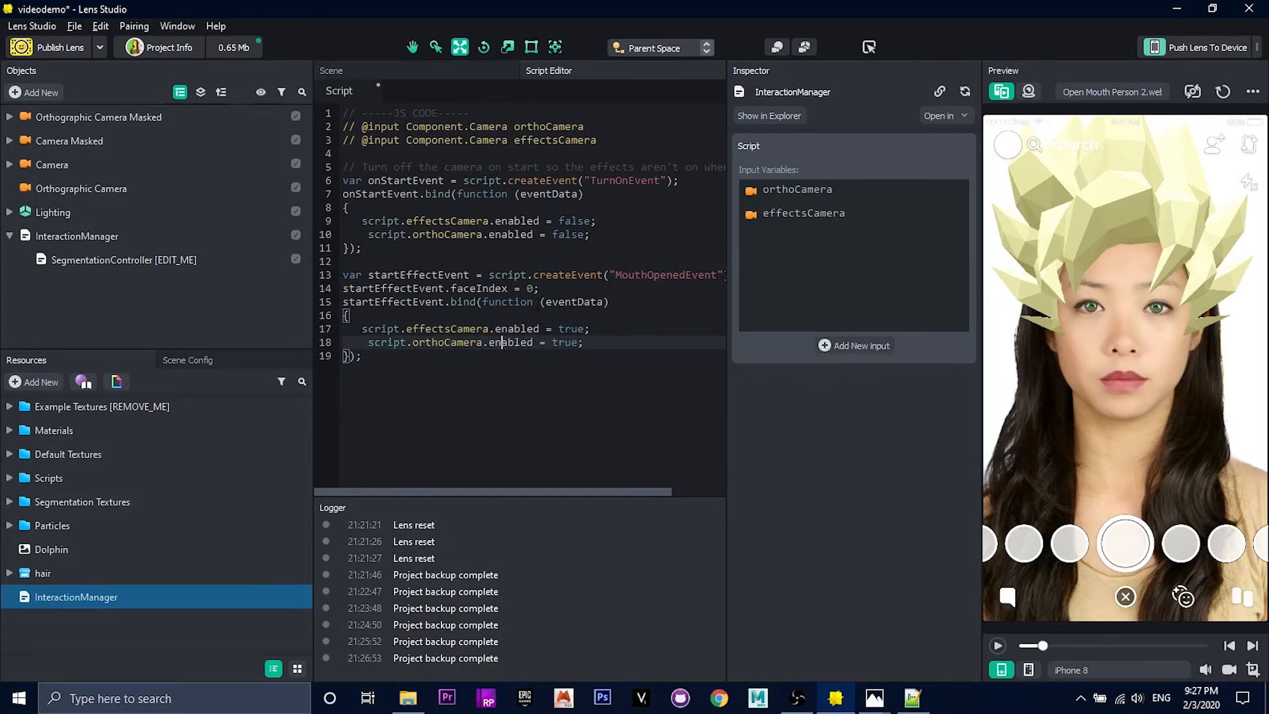
{"action": "key", "text": "Home"}
{"action": "key", "text": "BackSpace"}
Step: Add the comment "Turns effects on when the mouth is opened" above the startEffectEvent declaration
{"action": "left_click", "coordinate": [434, 262]}
{"action": "key", "text": "Return"}
{"action": "type", "text": "// "}
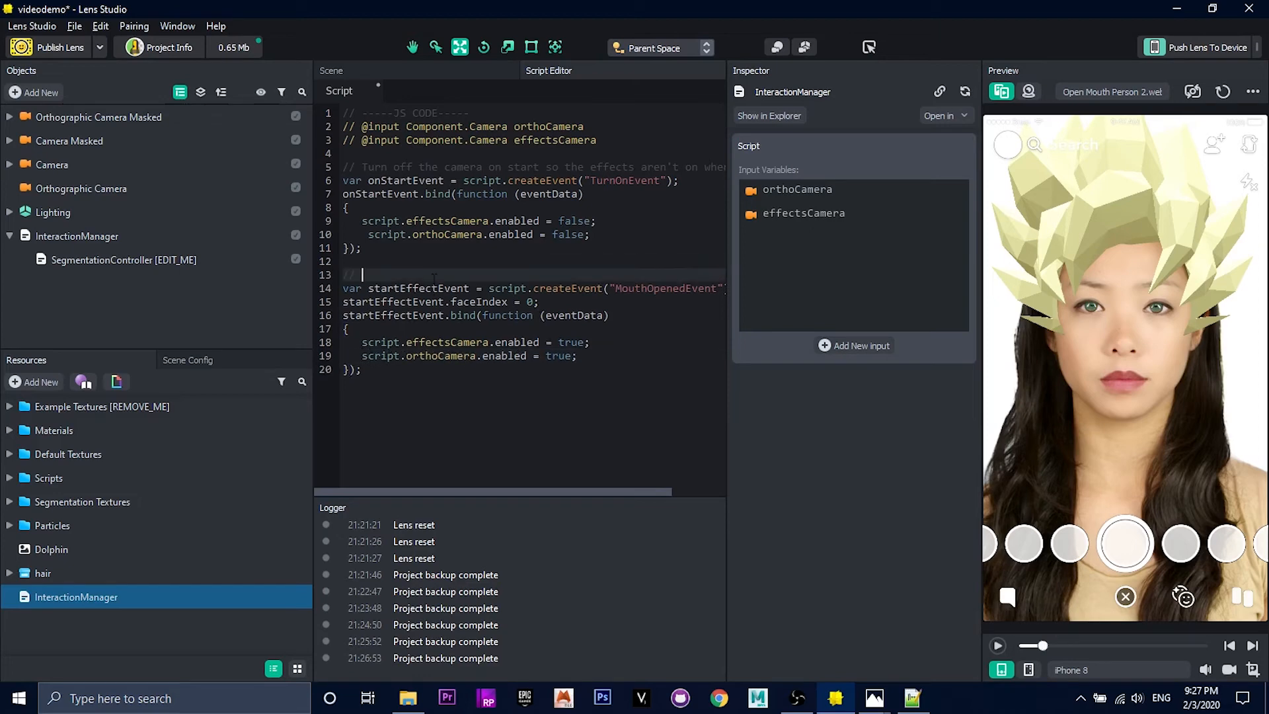
{"action": "type", "text": "Turns effects on when the mouth is opened"}
{"action": "left_click", "coordinate": [595, 413]}
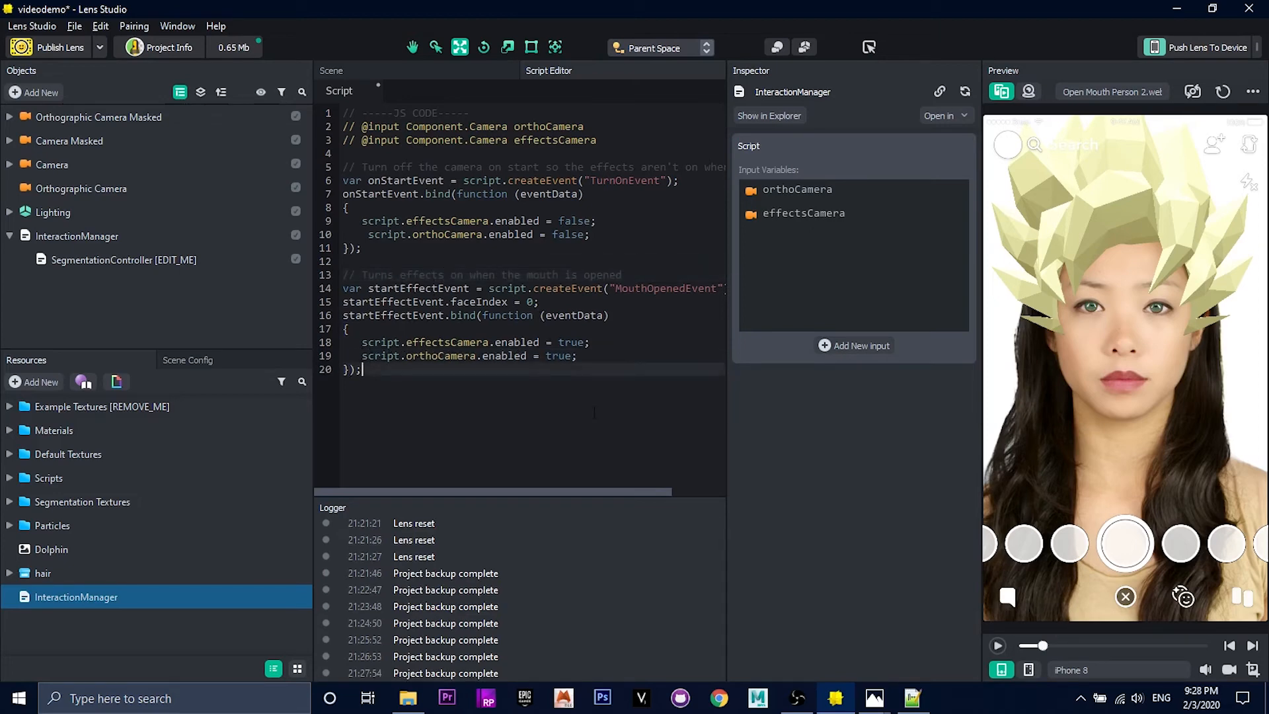
Step: Assign Orthographic Camera Masked as Ortho Camera and Camera as Effects Camera on the InteractionManager object, and play the preview to test them
{"action": "left_click", "coordinate": [129, 236]}
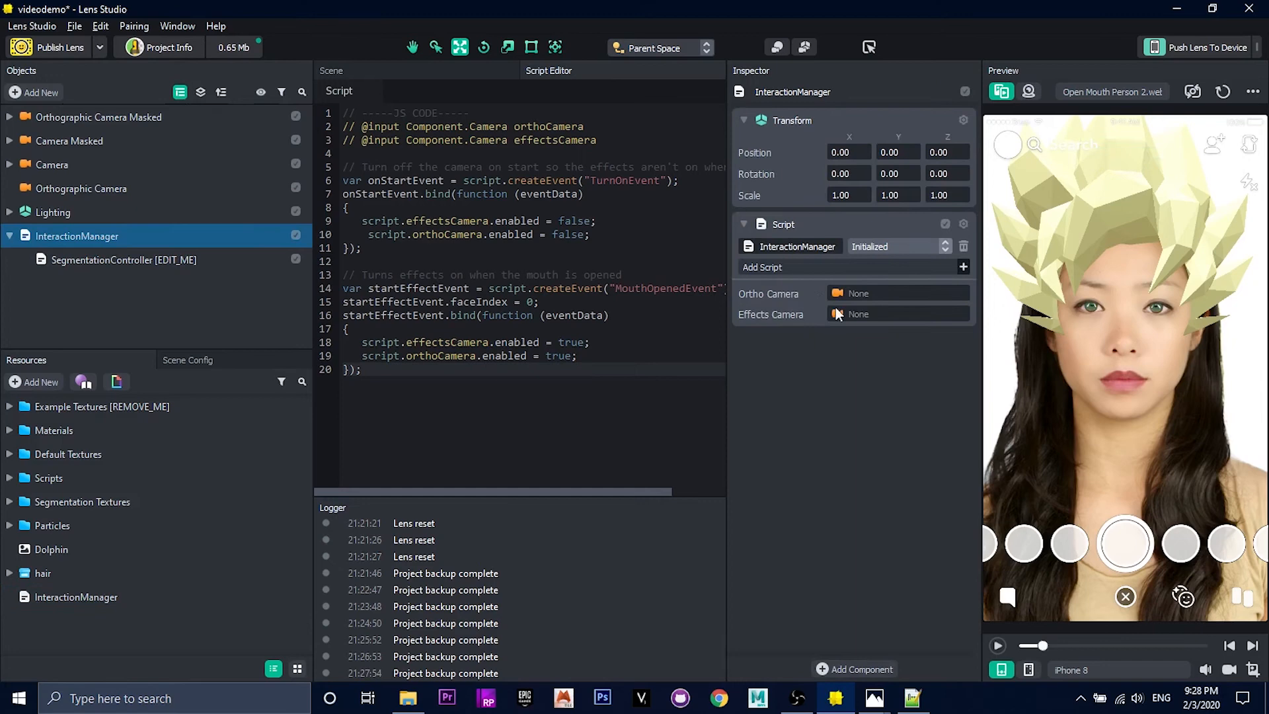
{"action": "left_click_drag", "start_coordinate": [98, 117], "coordinate": [860, 294]}
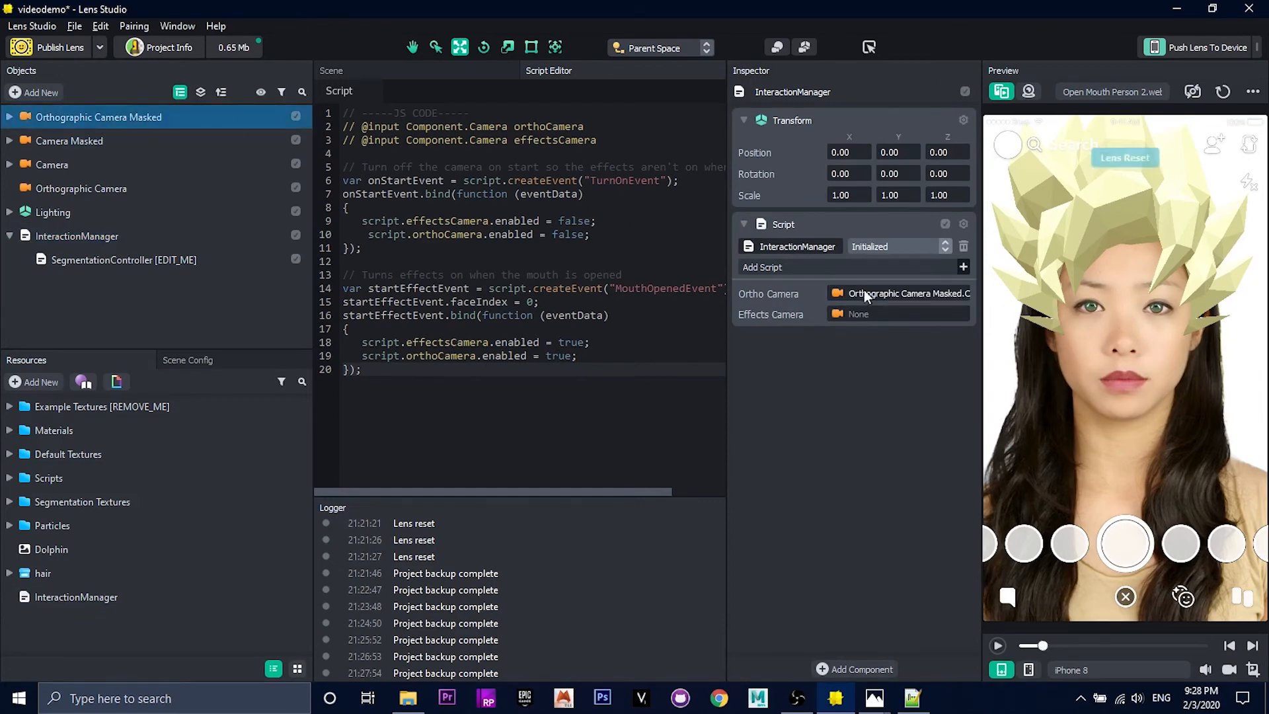
{"action": "left_click", "coordinate": [9, 165]}
{"action": "left_click", "coordinate": [10, 164]}
{"action": "left_click_drag", "start_coordinate": [20, 165], "coordinate": [865, 316]}
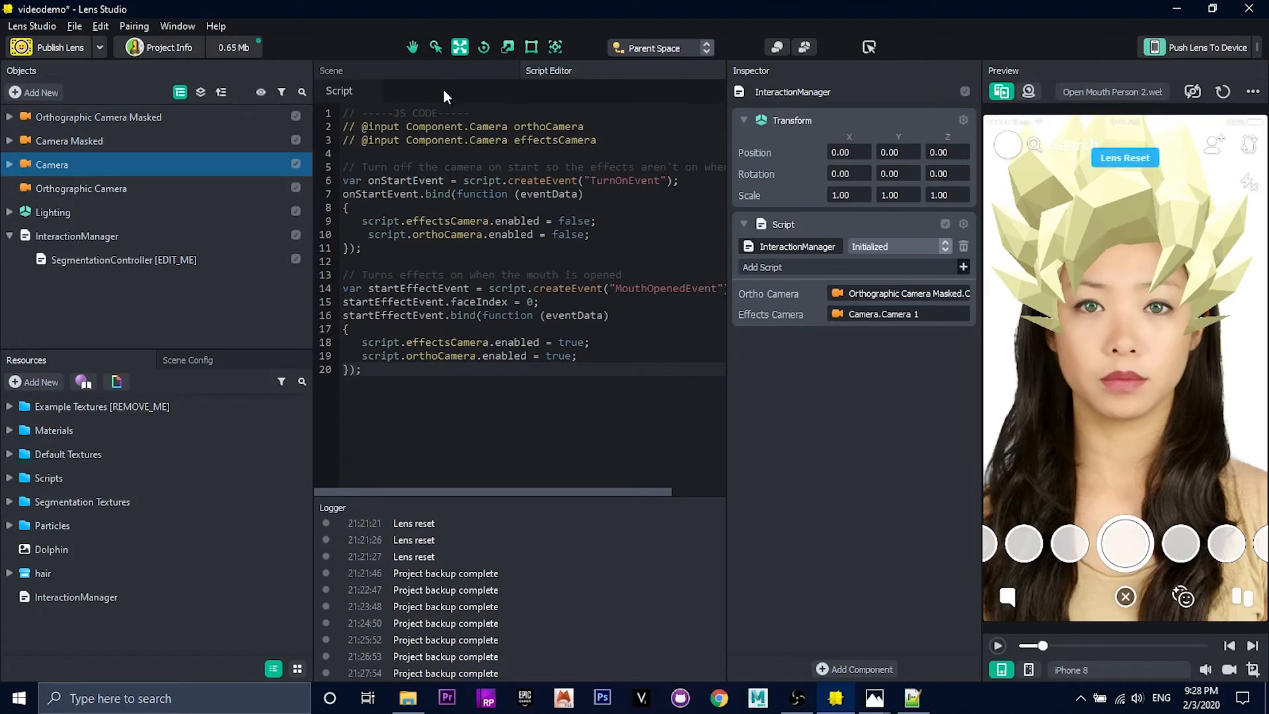
{"action": "left_click", "coordinate": [997, 646]}
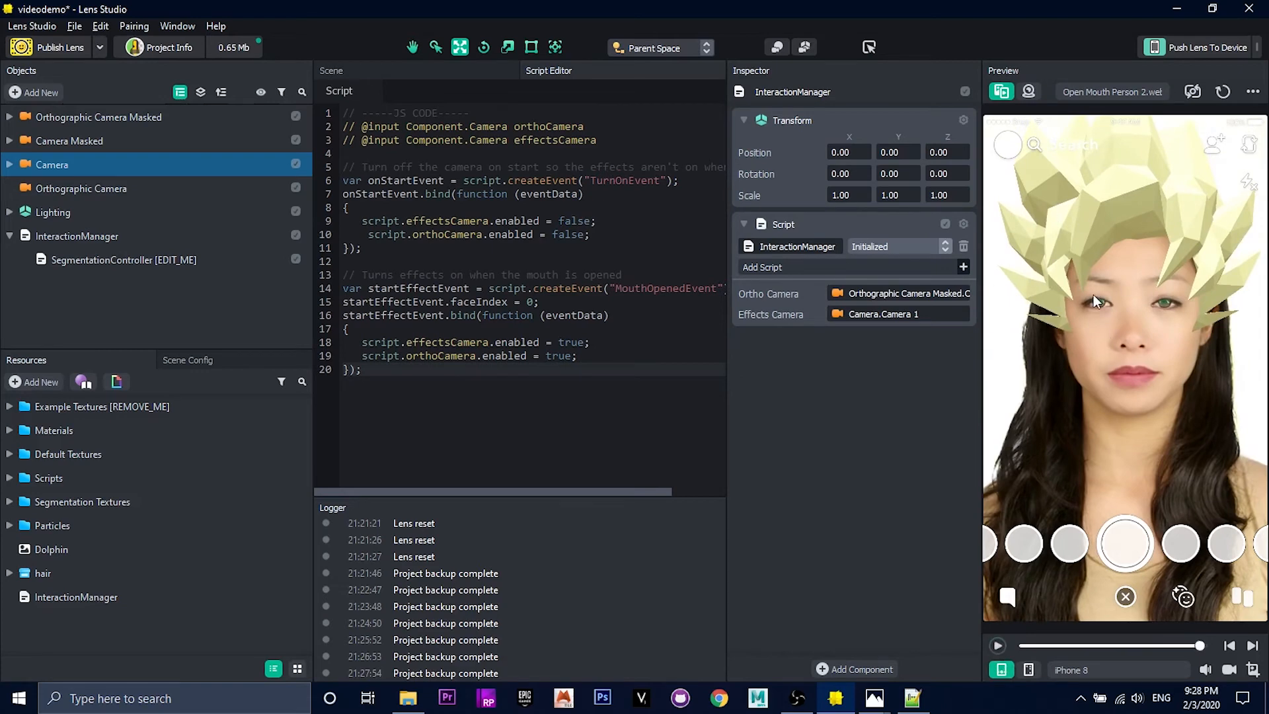
Step: Add the comment "End the effect after a set amount of time" at the end of the script
{"action": "left_click", "coordinate": [402, 390]}
{"action": "key", "text": "Return"}
{"action": "key", "text": "Return"}
{"action": "type", "text": "// End the "}
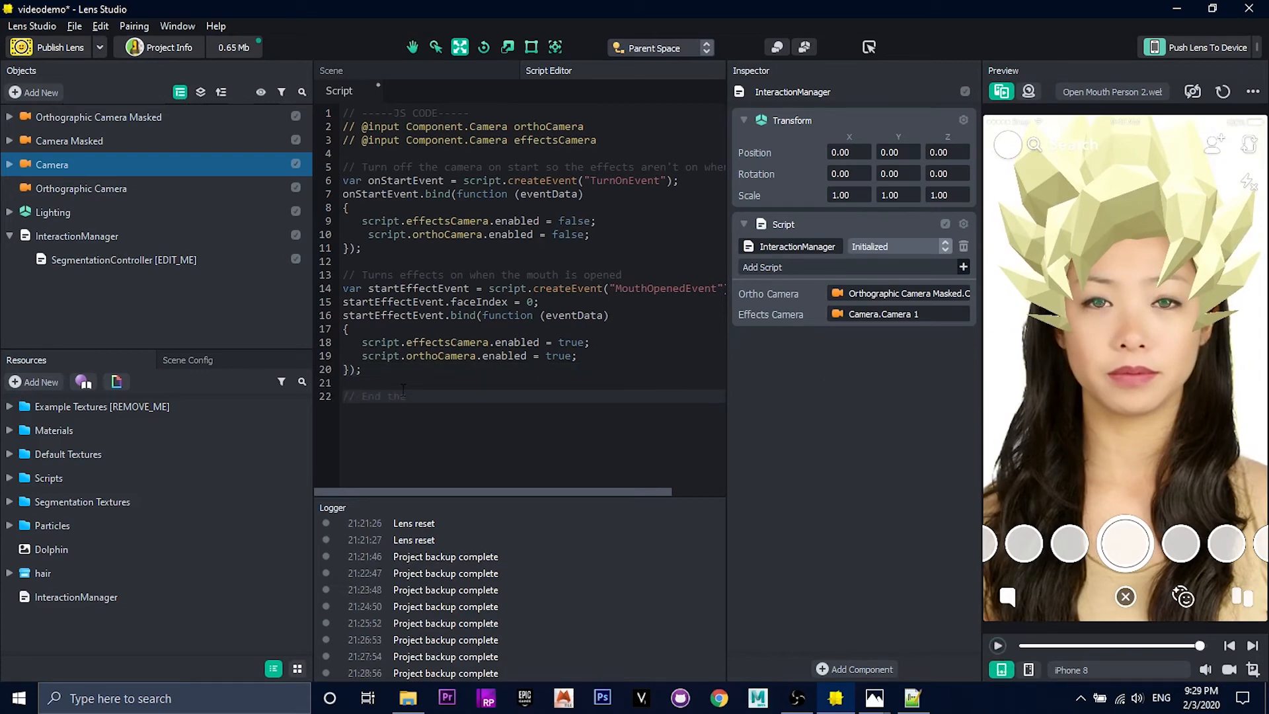
{"action": "type", "text": "effect after a set amount of time"}
Step: Declare a variable endEffectsEvent under the comment that creates a script event of type "DelayedCallbackEvent"
{"action": "key", "text": "Return"}
{"action": "type", "text": "var endEffectsEvent = script.c"}
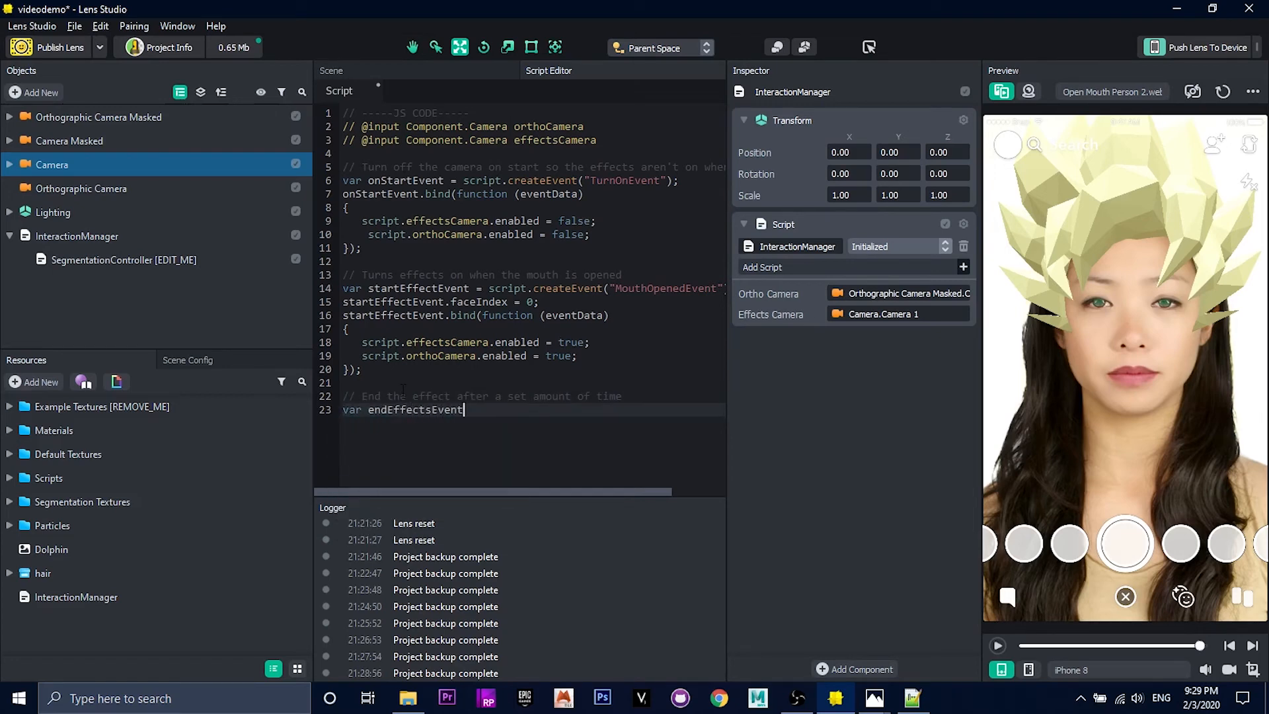
{"action": "key", "text": "Return"}
{"action": "type", "text": "(\"D"}
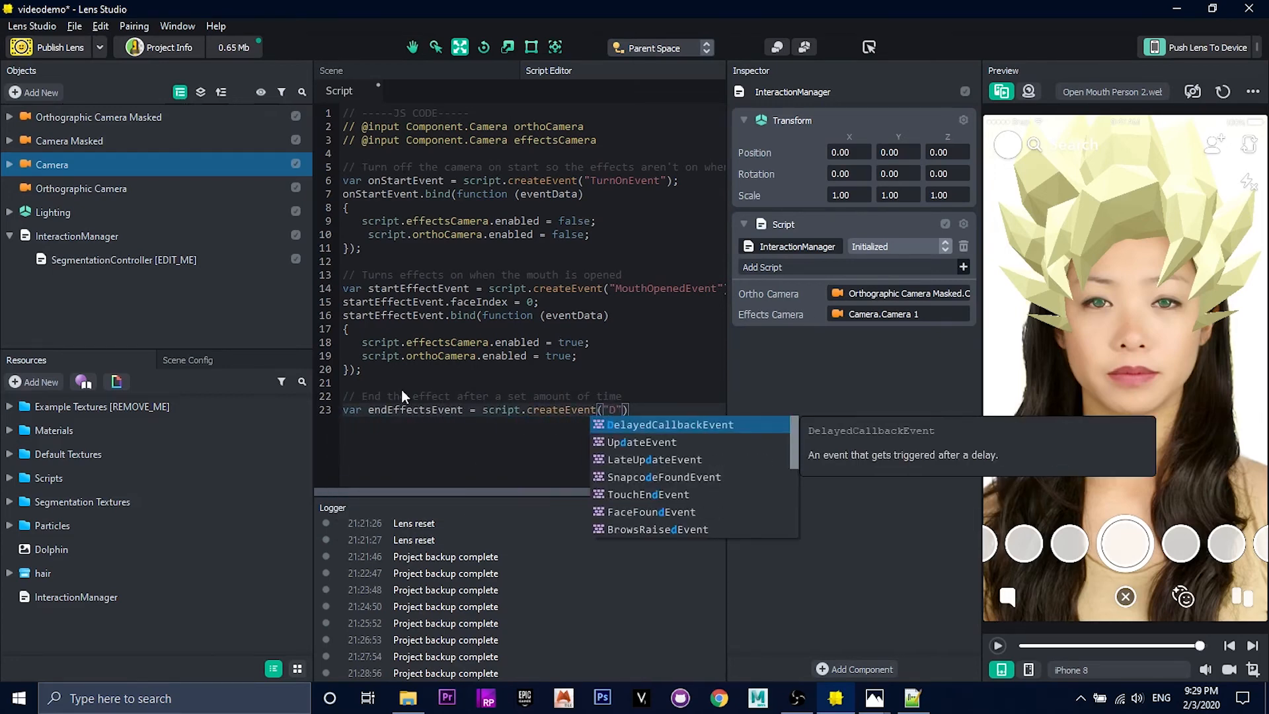
{"action": "key", "text": "Return"}
{"action": "type", "text": ");"}
Step: Complete the "DelayedCallbackEvent" type and bind a function taking eventData to endEffectsEvent, with braces opened for its body
{"action": "key", "text": "Return"}
{"action": "type", "text": "end"}
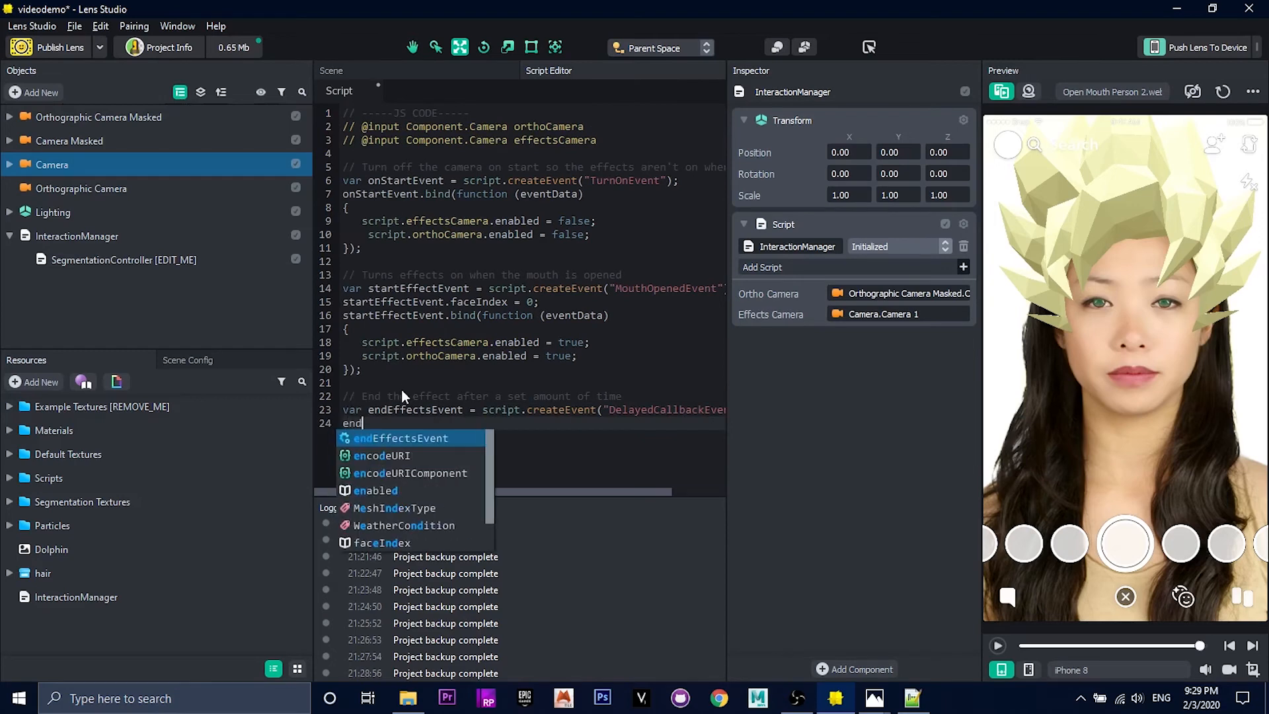
{"action": "key", "text": "Return"}
{"action": "type", "text": ".bin"}
{"action": "key", "text": "Return"}
{"action": "type", "text": "(function(eventData)"}
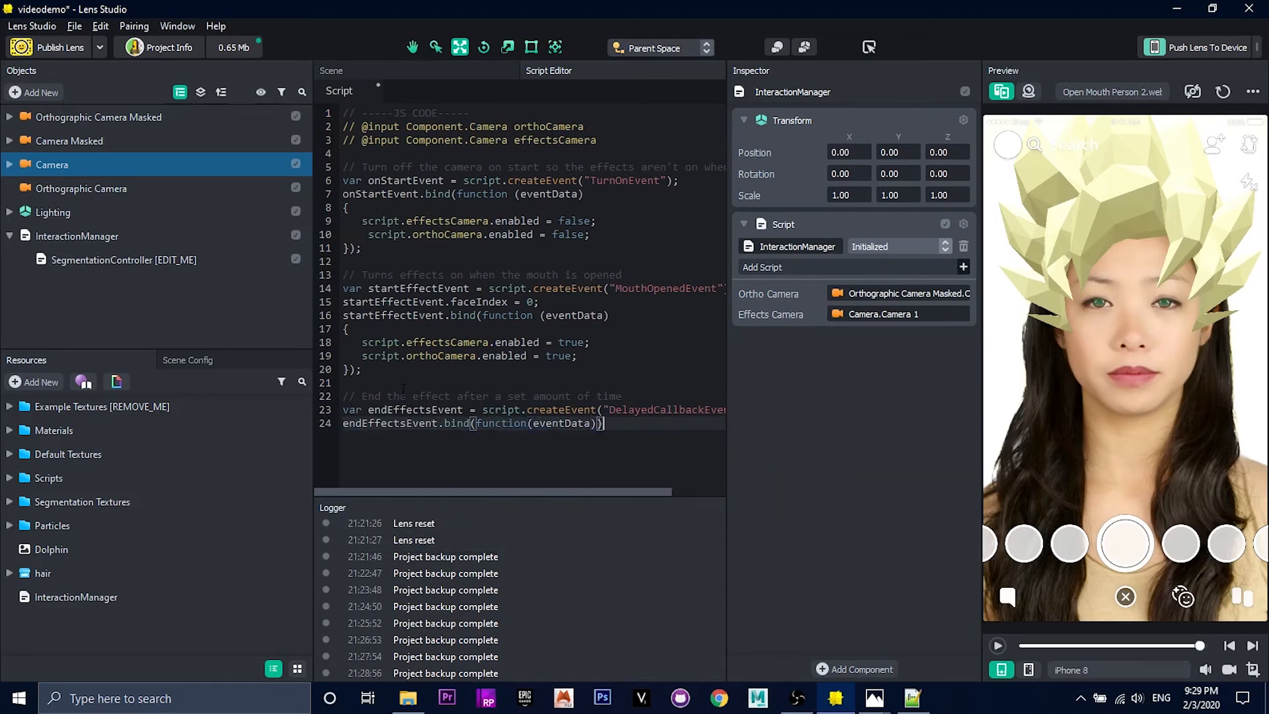
{"action": "key", "text": "Return"}
{"action": "type", "text": "{"}
{"action": "key", "text": "Return"}
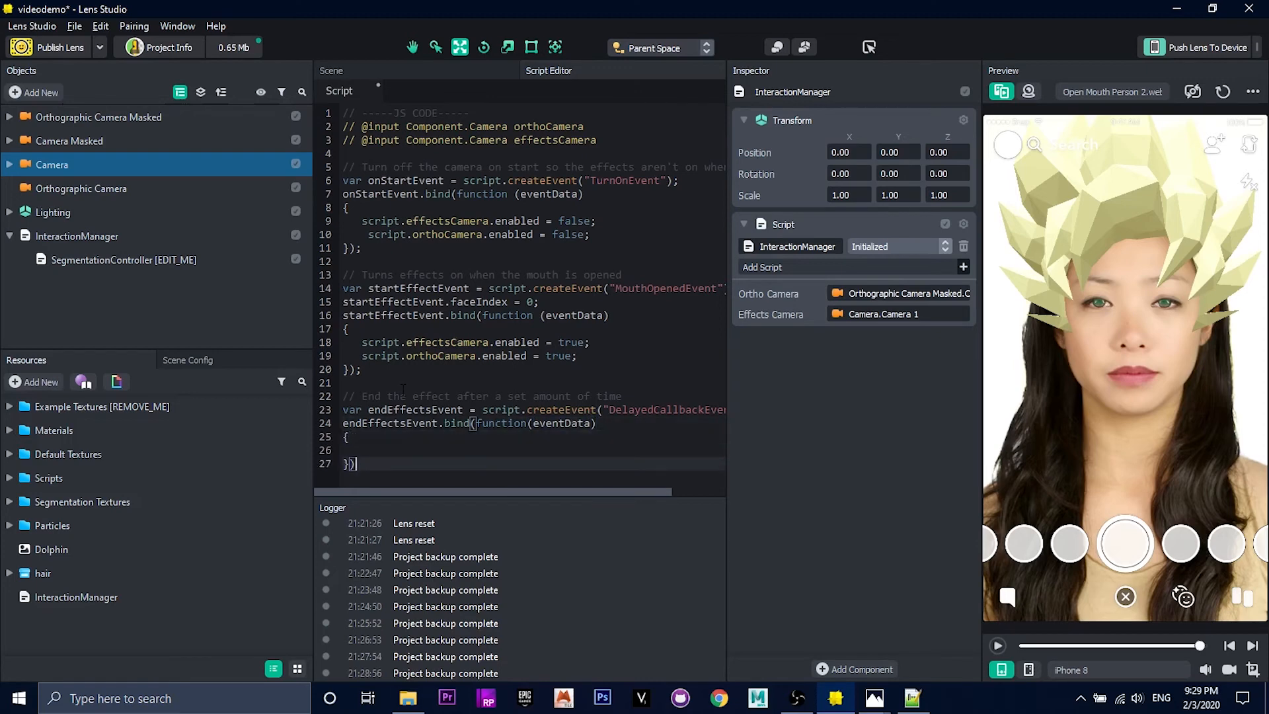
Step: Set the enabled property of script.orthoCamera and script.effectsCamera to false inside the endEffectsEvent function
{"action": "type", "text": "script.orthoCamera.enabled = false;"}
{"action": "key", "text": "Return"}
{"action": "type", "text": "script.effectsCamera.enabled = false"}
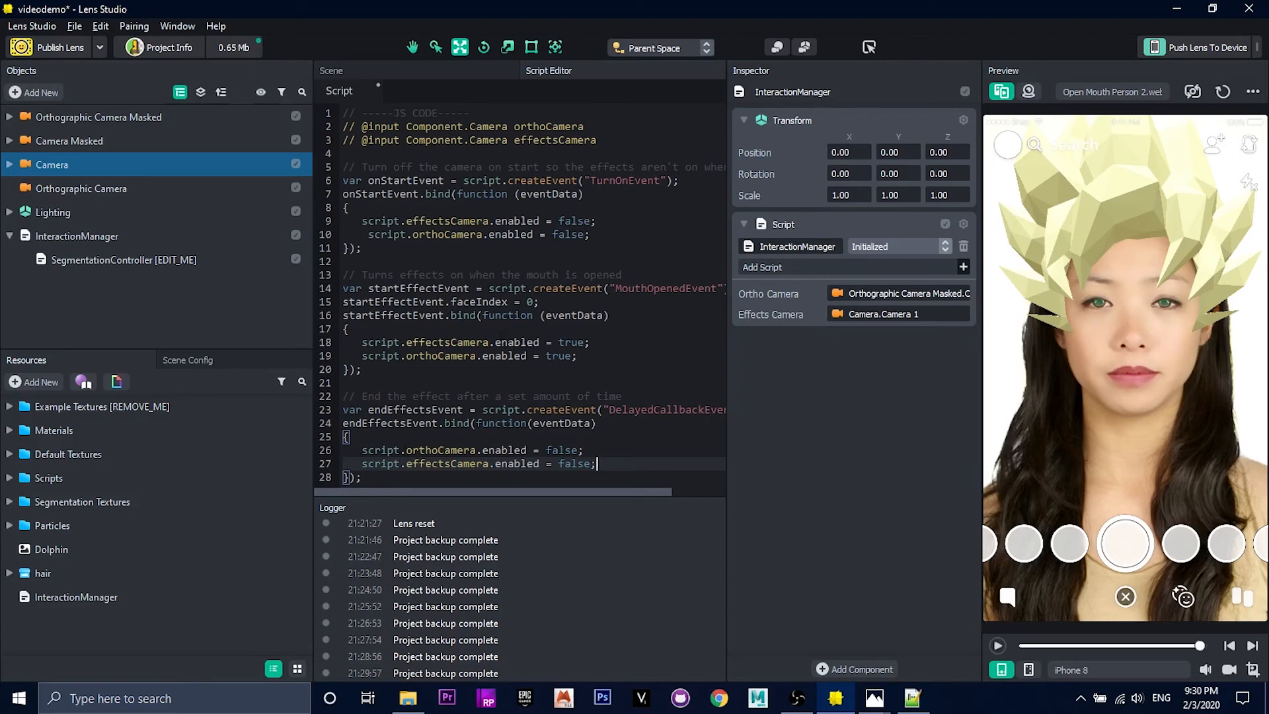
Step: Add the call endEffectsEvent.reset(10); below the orthoCamera line in the startEffectEvent function, separated by a blank line
{"action": "left_click", "coordinate": [607, 357]}
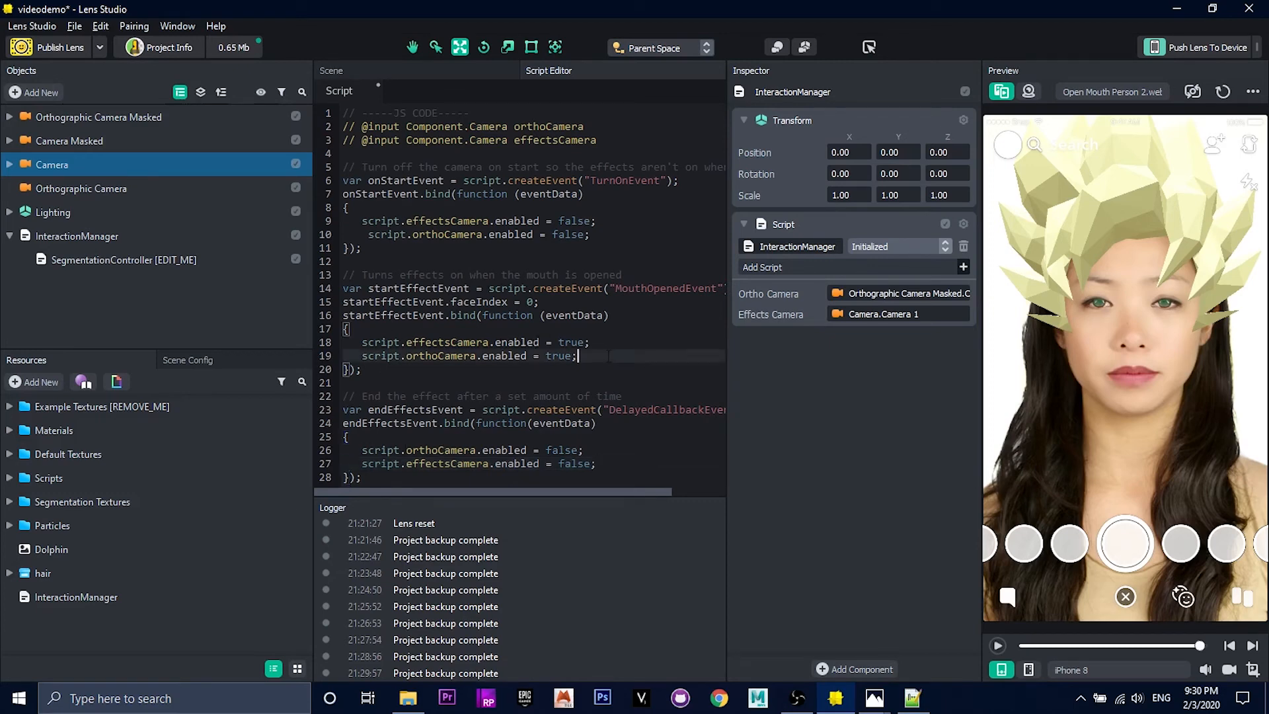
{"action": "key", "text": "Return"}
{"action": "key", "text": "Return"}
{"action": "type", "text": "end"}
{"action": "key", "text": "Return"}
{"action": "type", "text": ".reset(10)"}
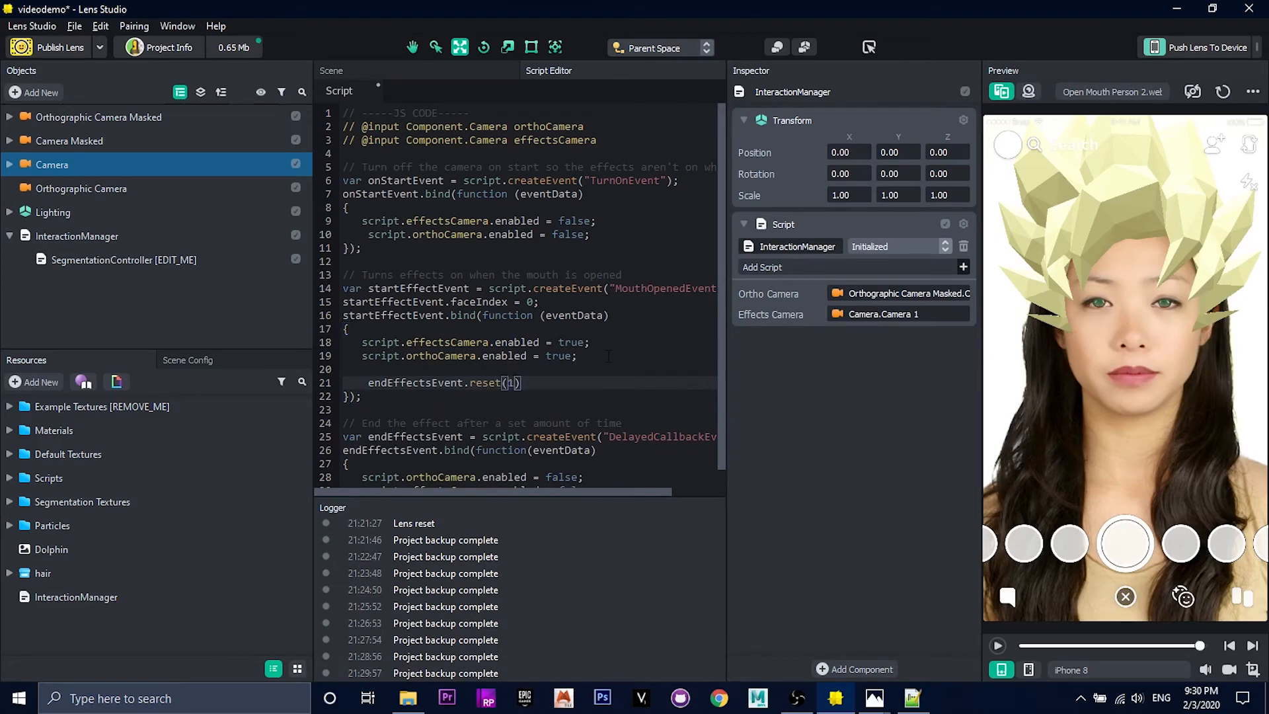
{"action": "type", "text": ";"}
Step: Add the comment "after 10 seconds, effect end is called" above the endEffectsEvent.reset call and save the script
{"action": "key", "text": "Up"}
{"action": "key", "text": "Return"}
{"action": "type", "text": "/"}
{"action": "key", "text": "Down"}
{"action": "key", "text": "Left"}
{"action": "key", "text": "BackSpace"}
{"action": "key", "text": "Up"}
{"action": "key", "text": "Right"}
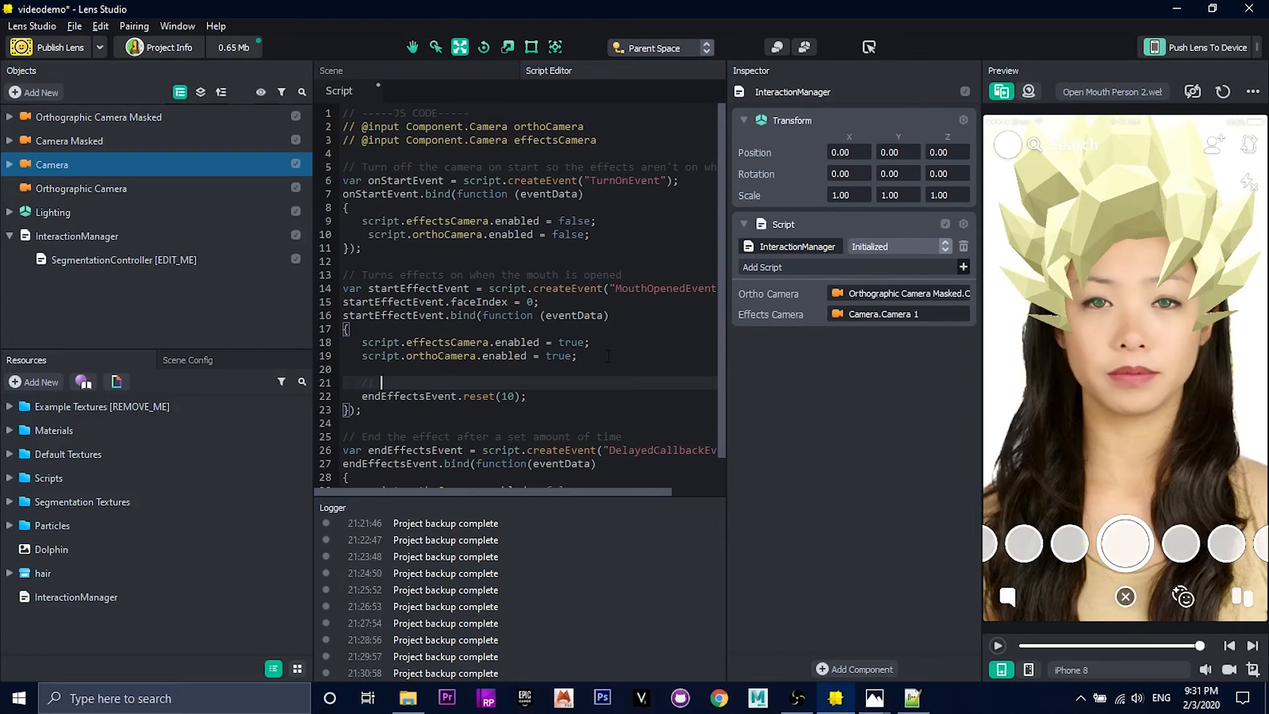
{"action": "type", "text": "/ after 10 seconds, effect end is called"}
{"action": "scroll", "coordinate": [609, 357], "scroll_direction": "down", "scroll_amount": 1}
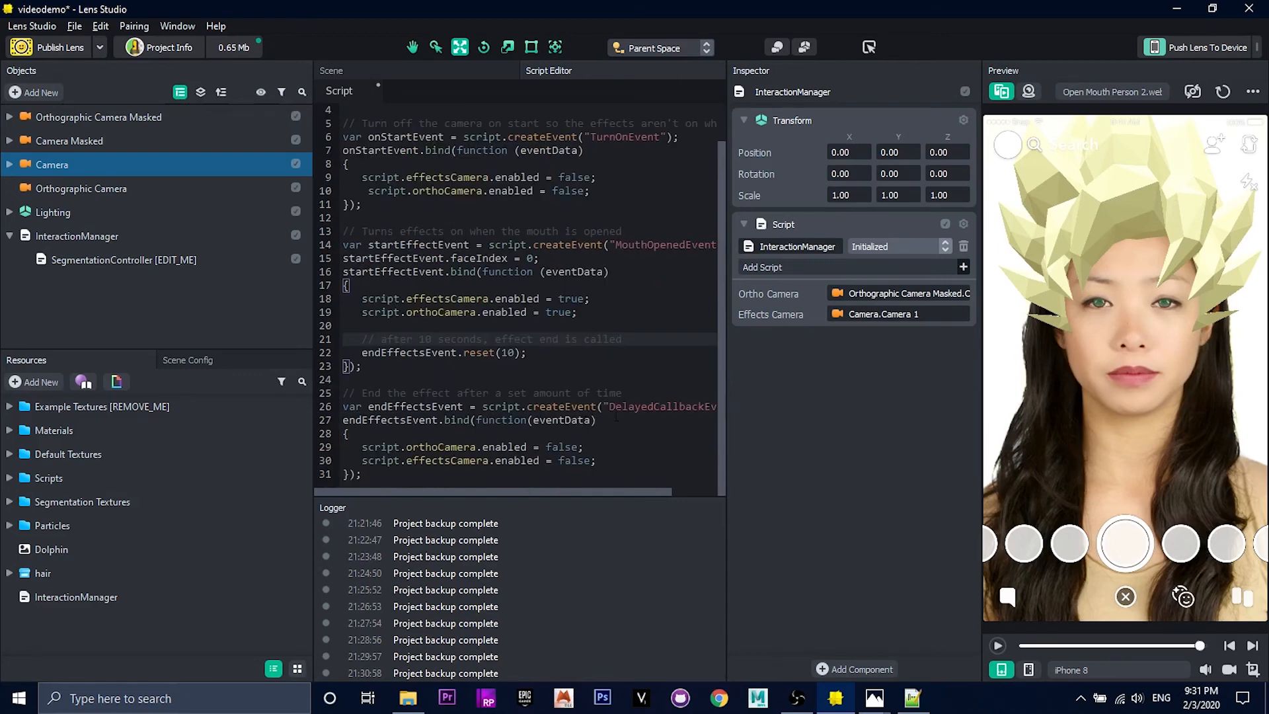
{"action": "left_click", "coordinate": [532, 421]}
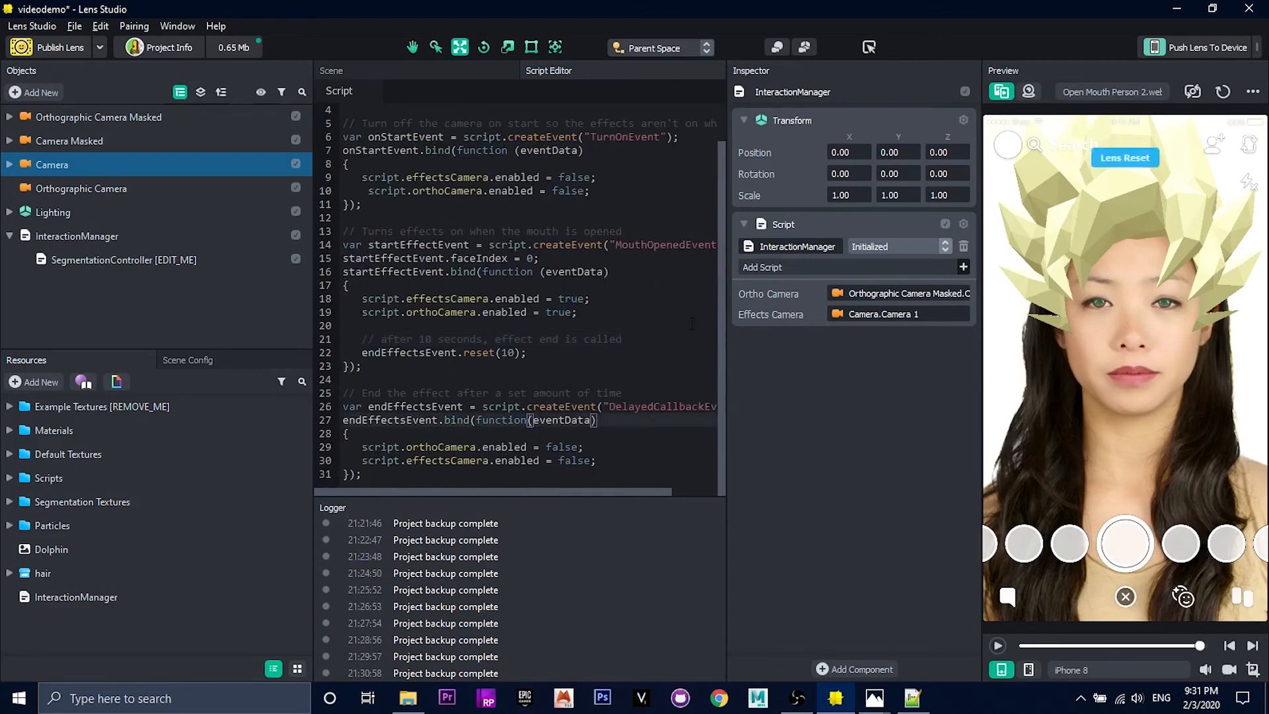
Step: Test the lens by playing the Open Mouth Person 2 video, and preview it on the photo Person 2.jpg
{"action": "left_click", "coordinate": [997, 646]}
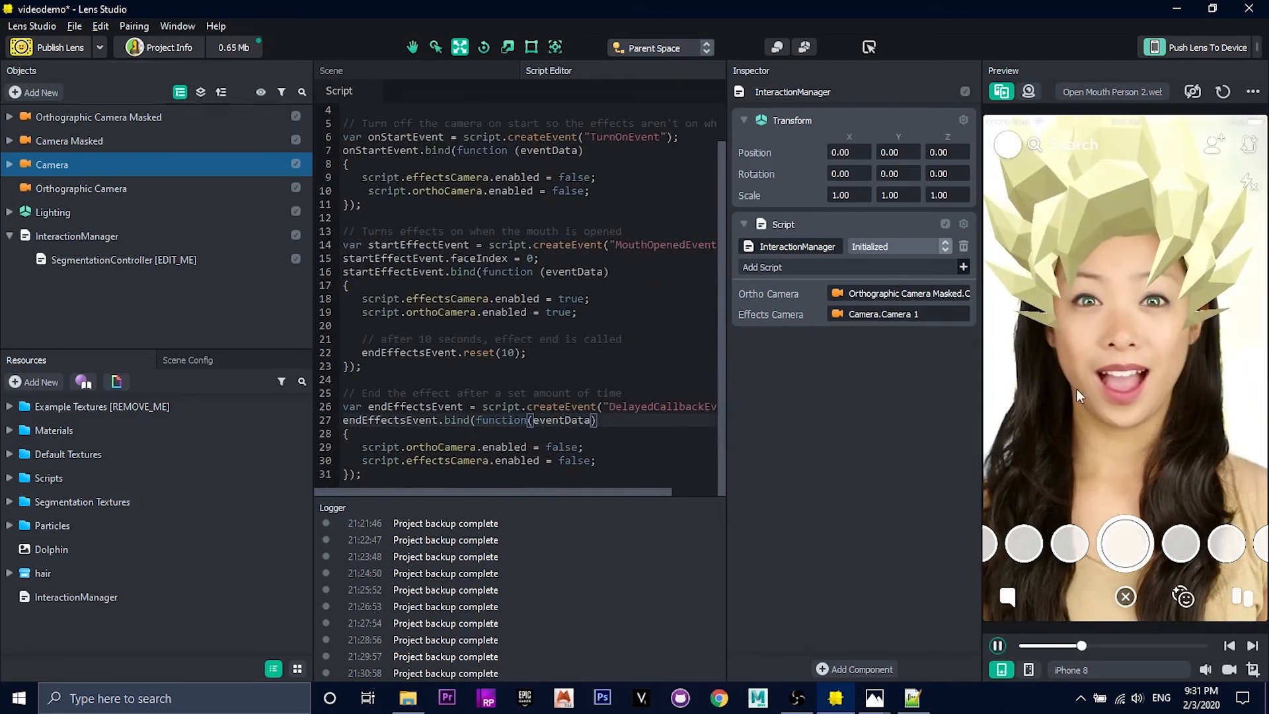
{"action": "left_click", "coordinate": [1095, 90]}
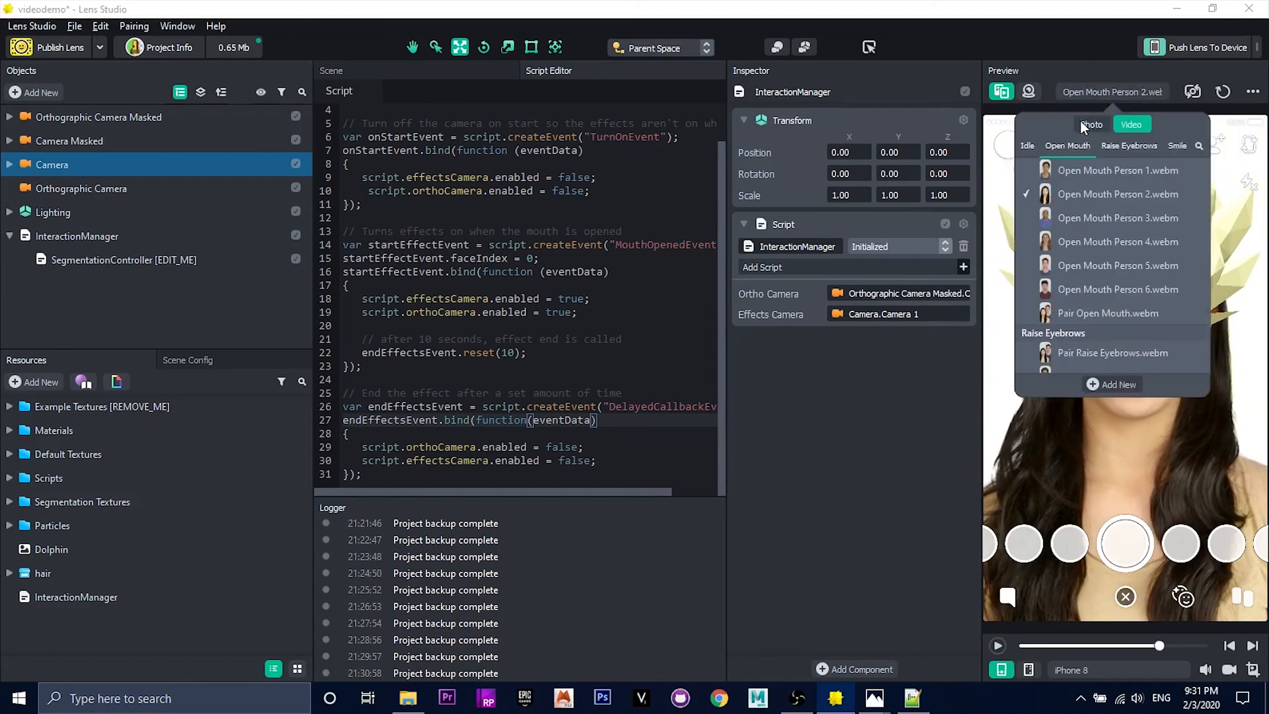
{"action": "left_click", "coordinate": [1091, 124]}
{"action": "left_click", "coordinate": [1084, 256]}
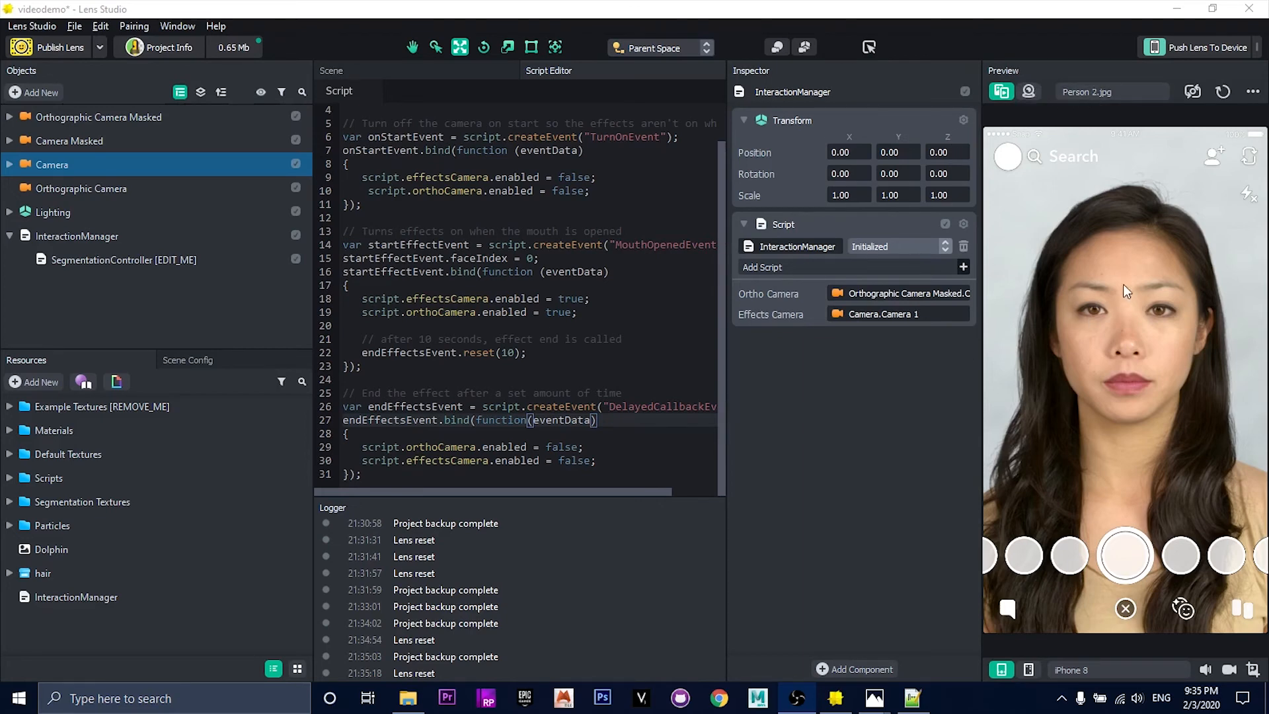
Step: Test the lens on the live webcam feed and on the preview videos Open Mouth Person 3, 4 and 5
{"action": "left_click", "coordinate": [1028, 93]}
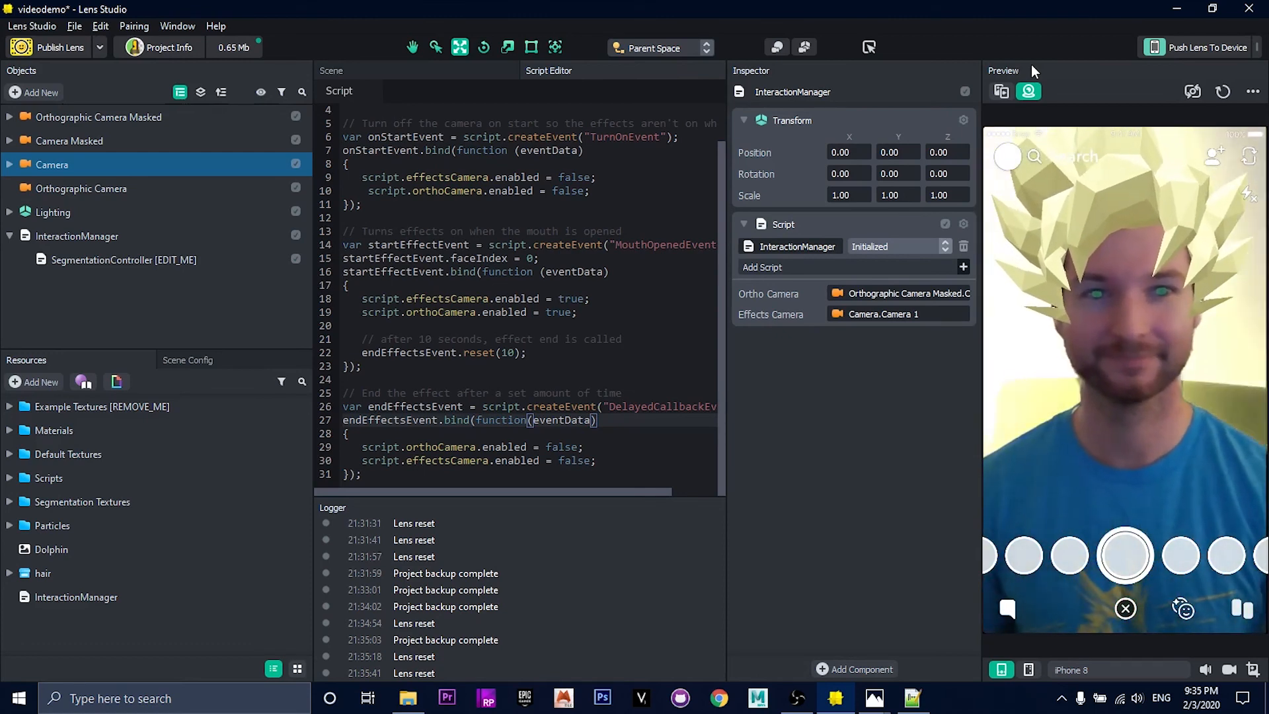
{"action": "left_click", "coordinate": [1001, 91]}
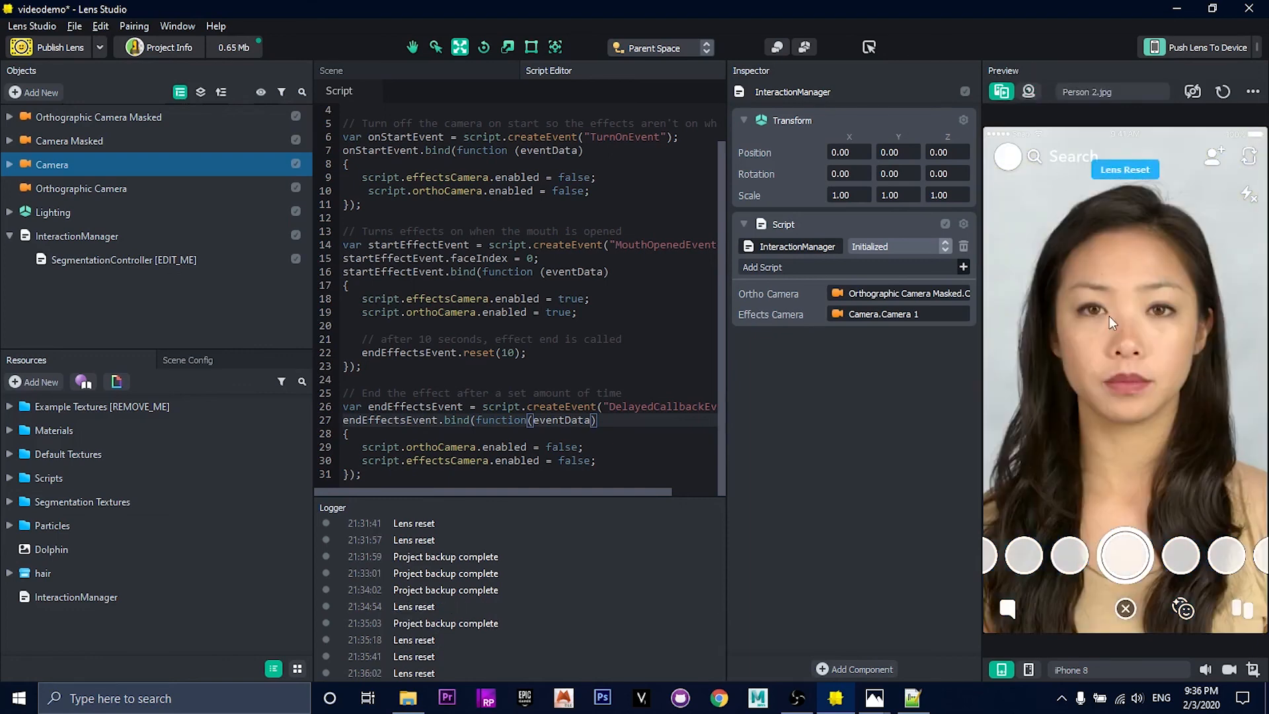
{"action": "left_click", "coordinate": [1081, 91]}
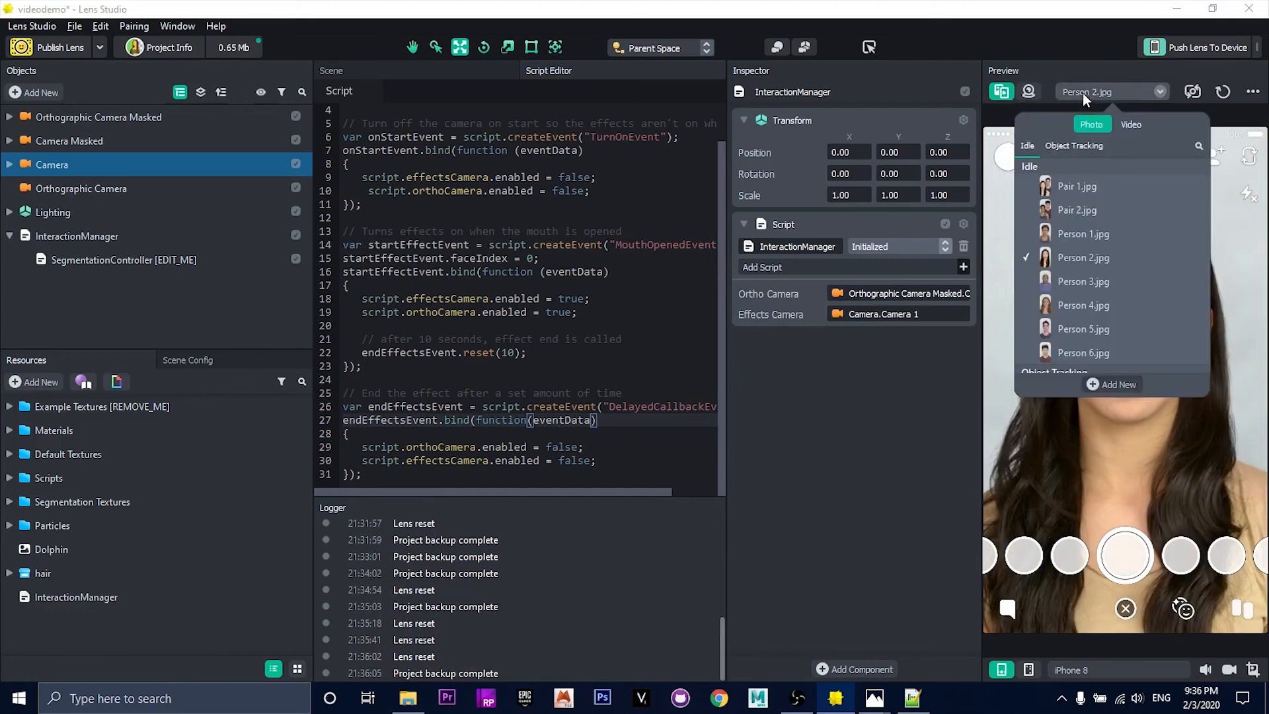
{"action": "left_click", "coordinate": [1133, 125]}
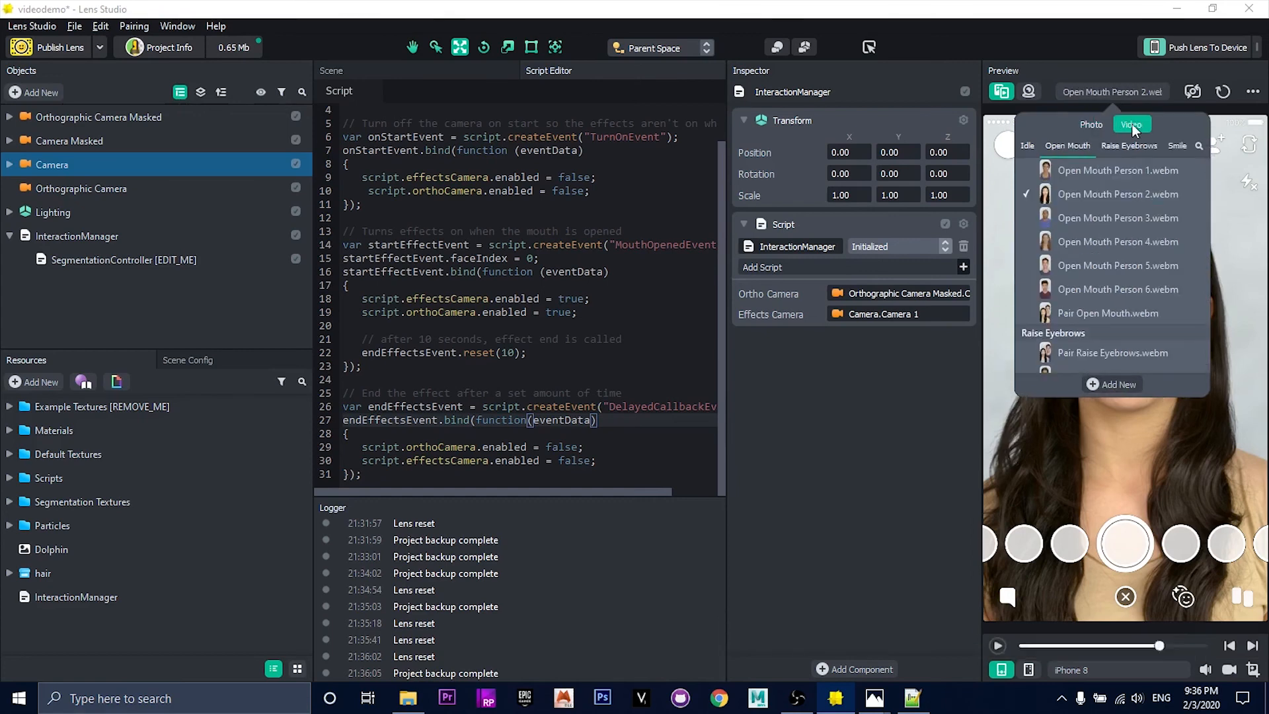
{"action": "left_click", "coordinate": [1109, 220]}
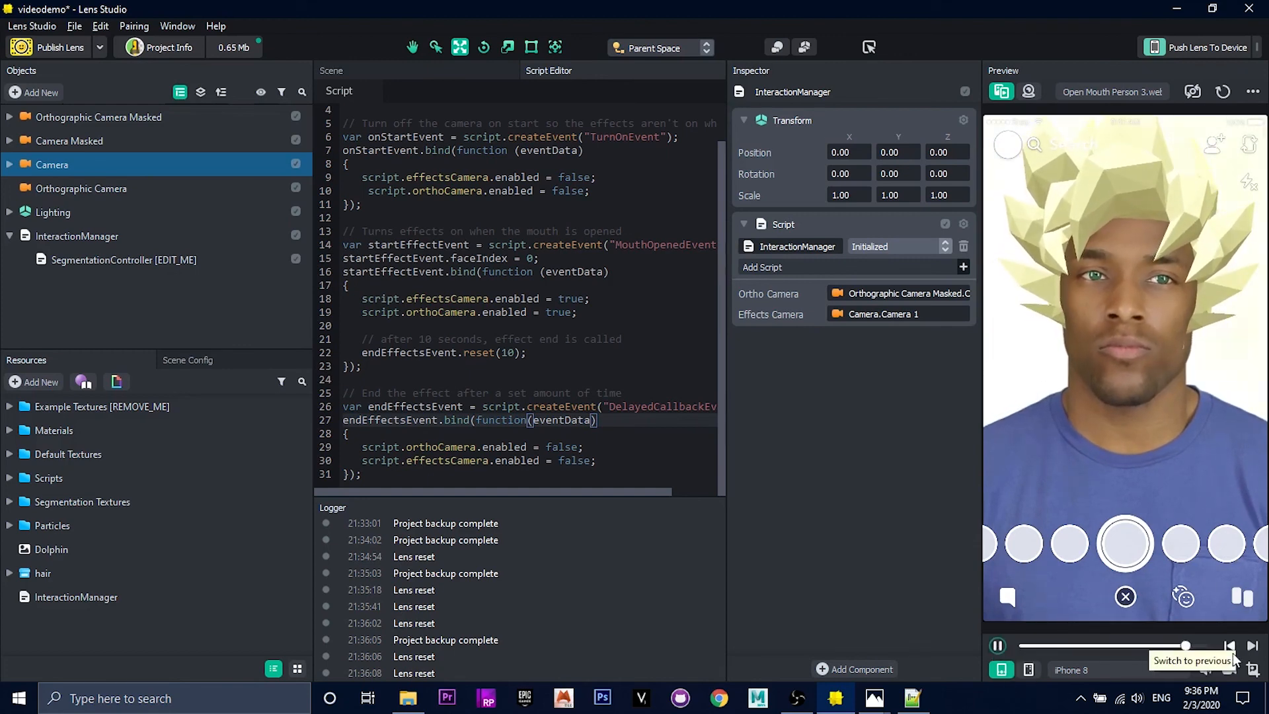
{"action": "left_click", "coordinate": [1251, 647]}
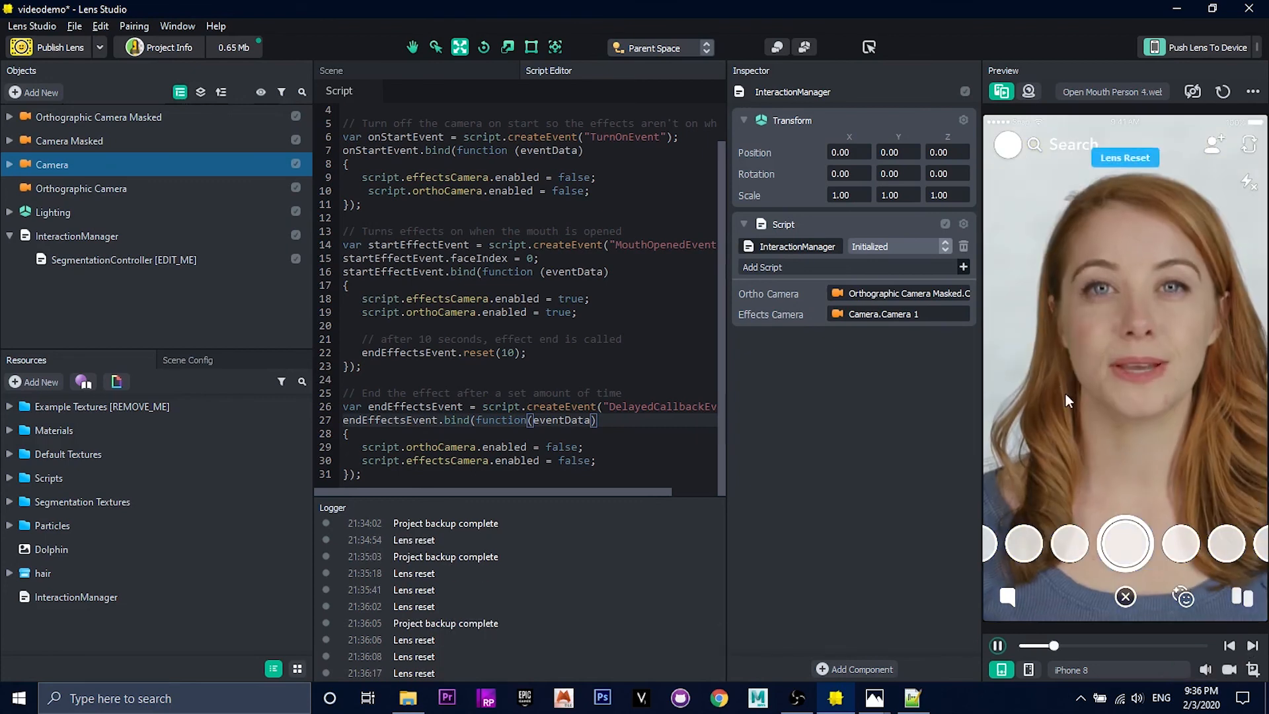
{"action": "left_click", "coordinate": [1252, 647]}
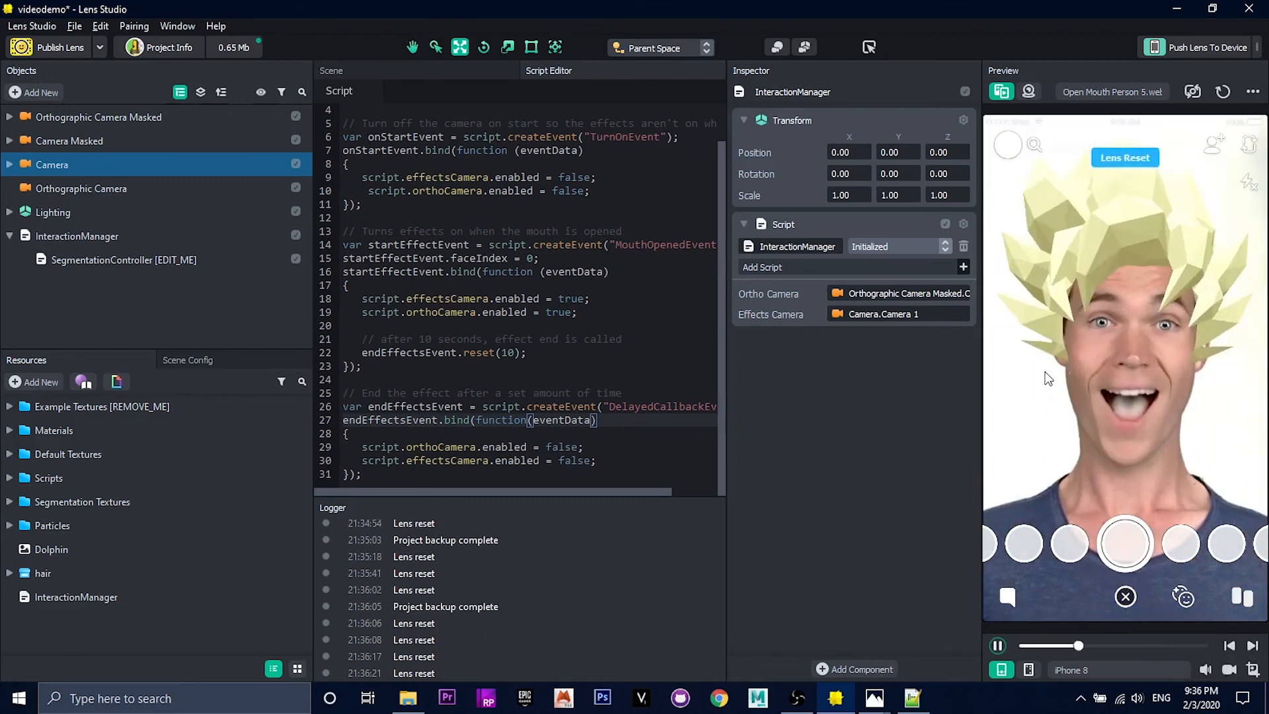